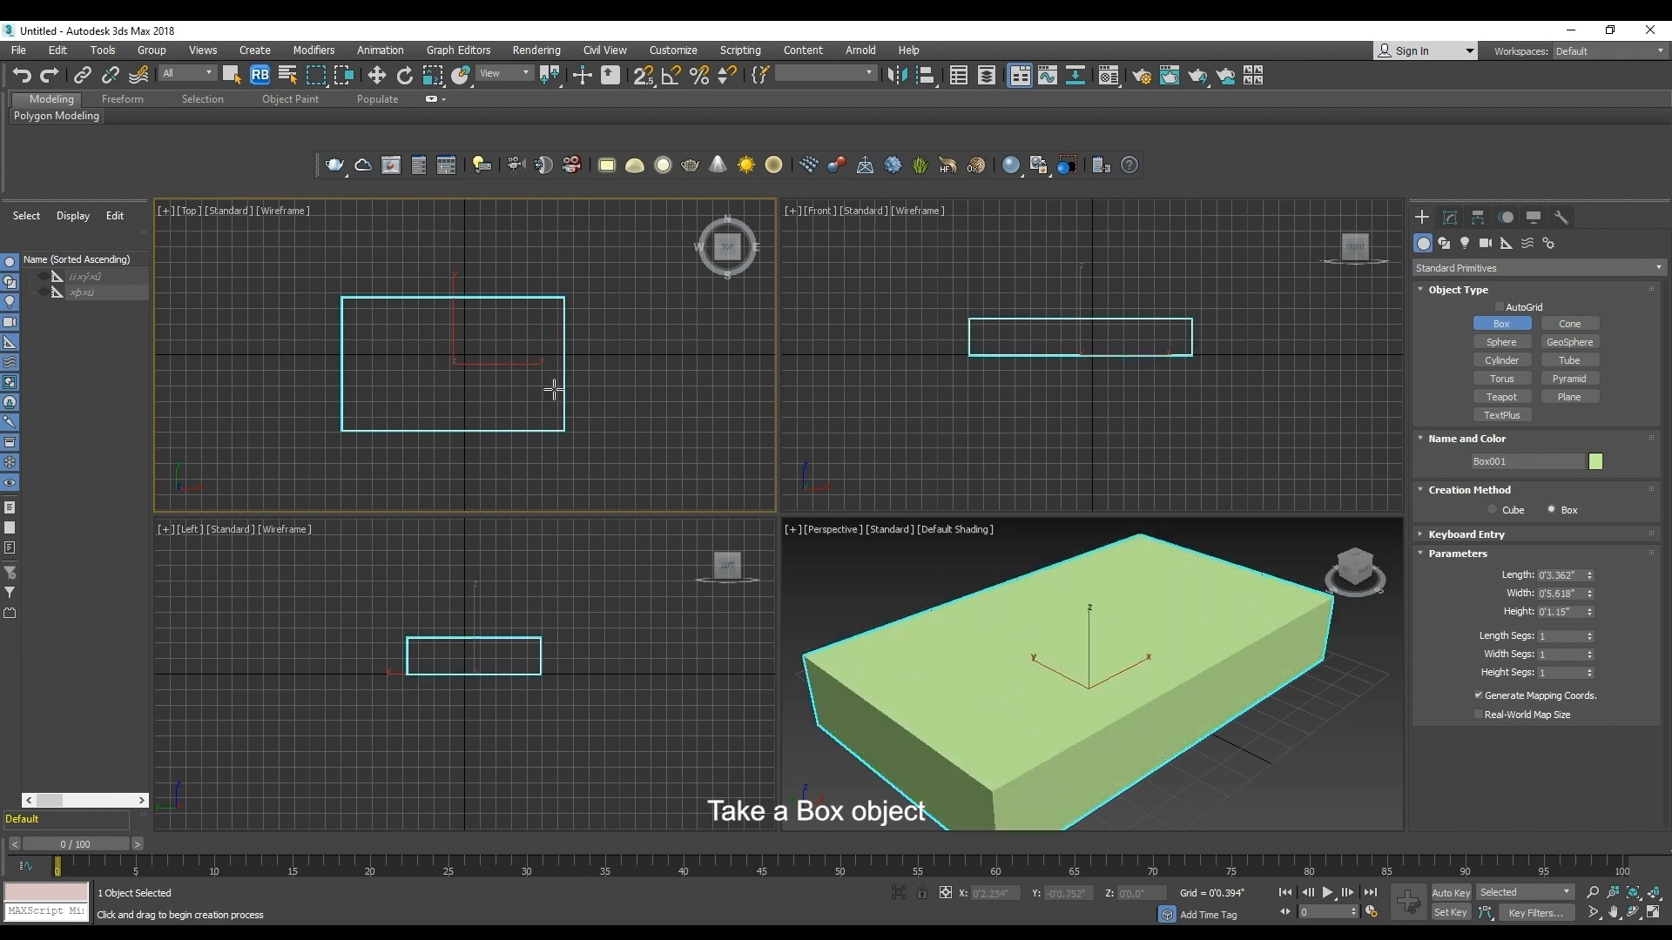
Create a box in the top view and set its length to 3.5", width to 2.5" and height to 1.1".
click(552, 366)
click(1579, 575)
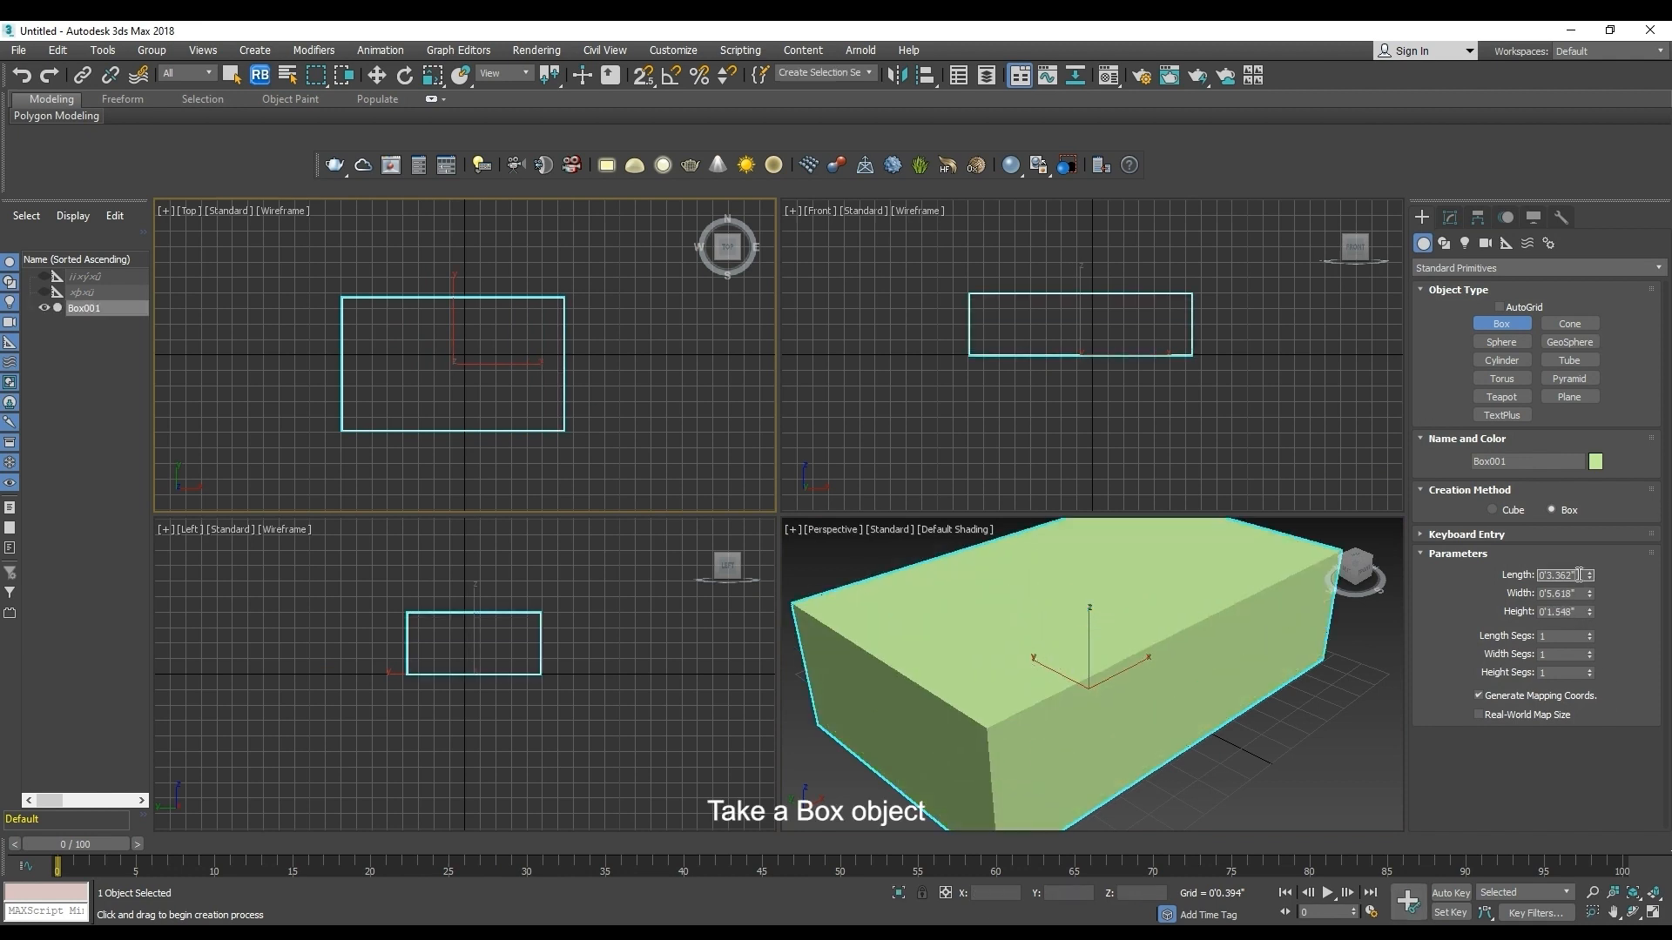
text(3.5)
key(Return)
click(1582, 594)
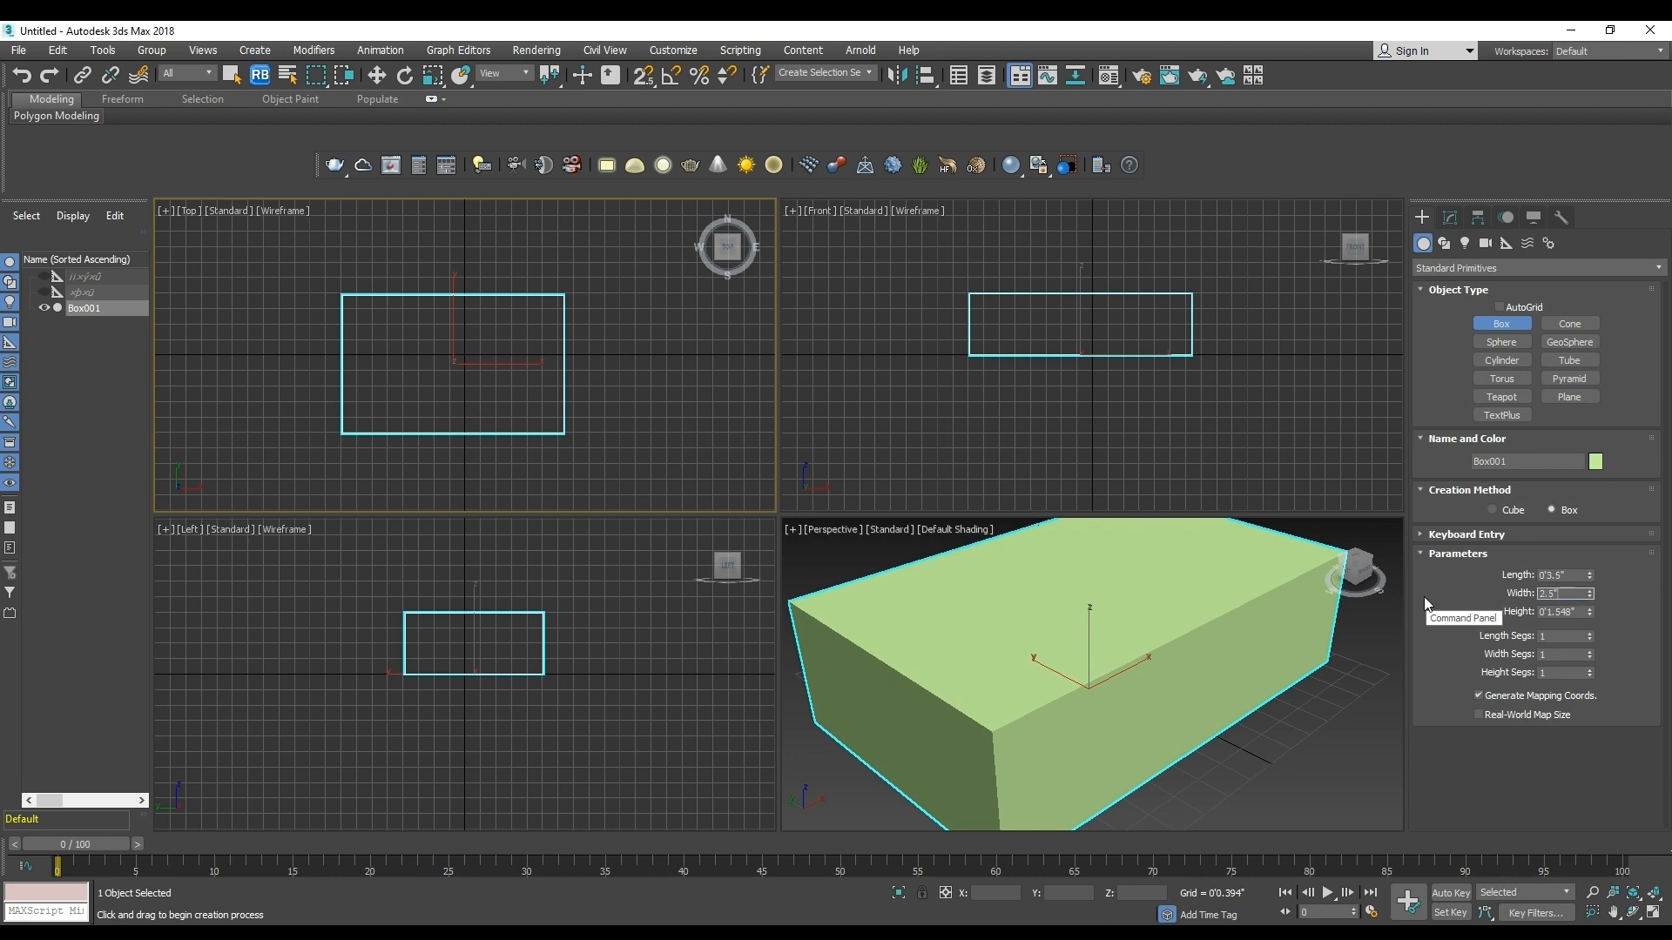
key(Return)
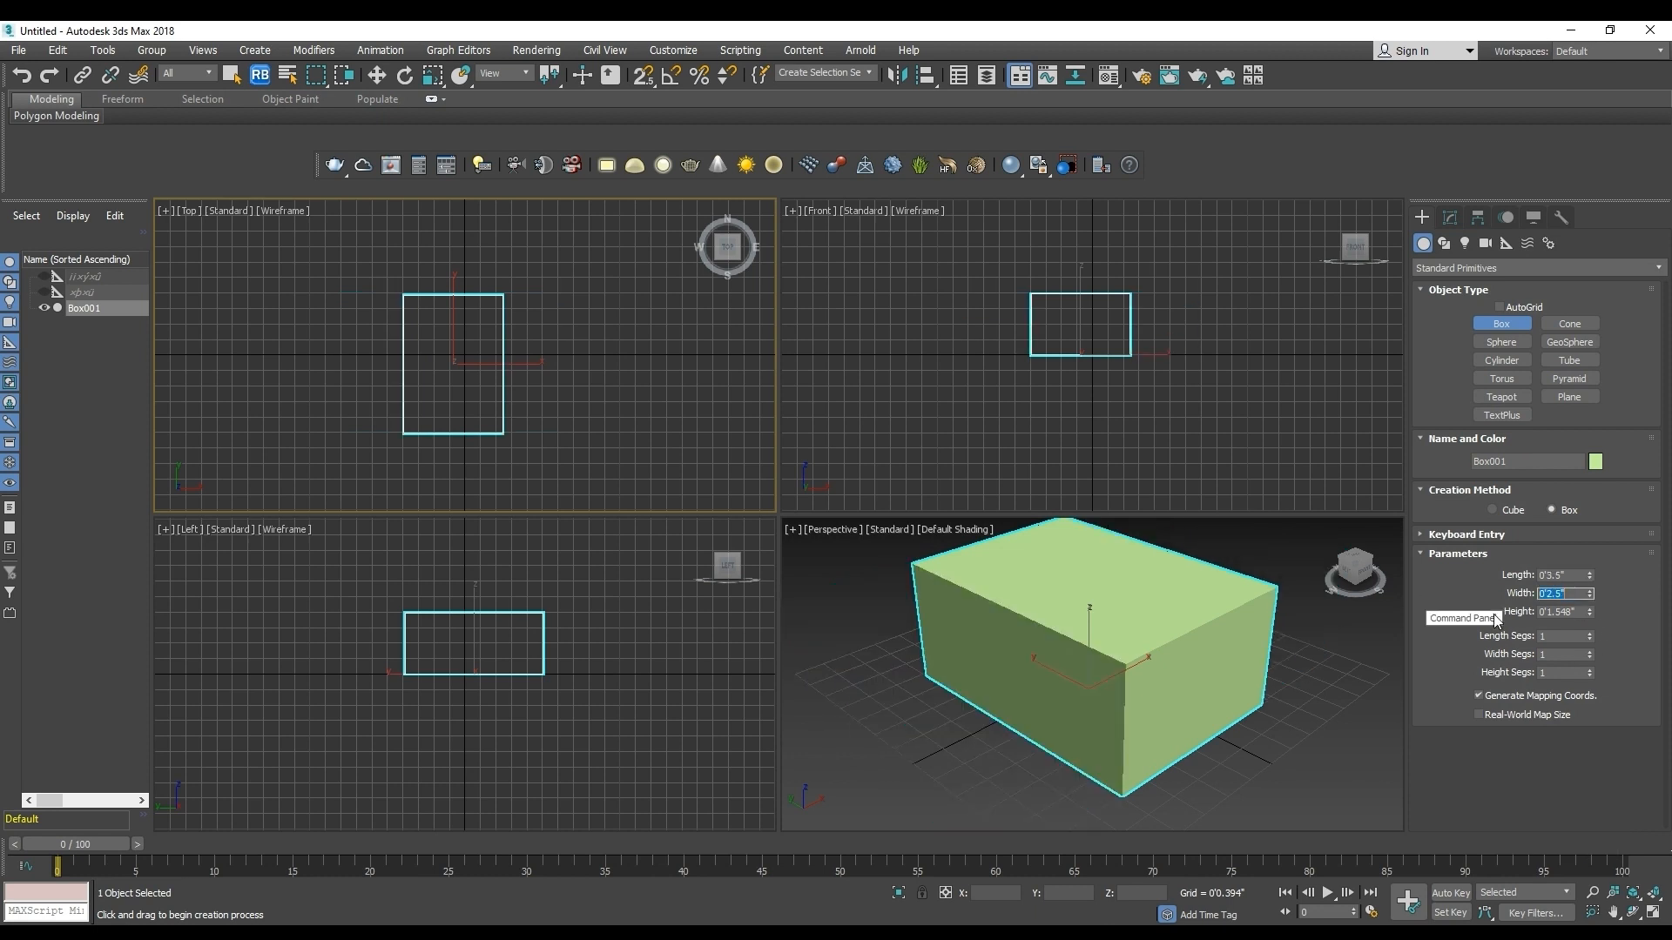
click(1581, 614)
text(1.1)
key(Return)
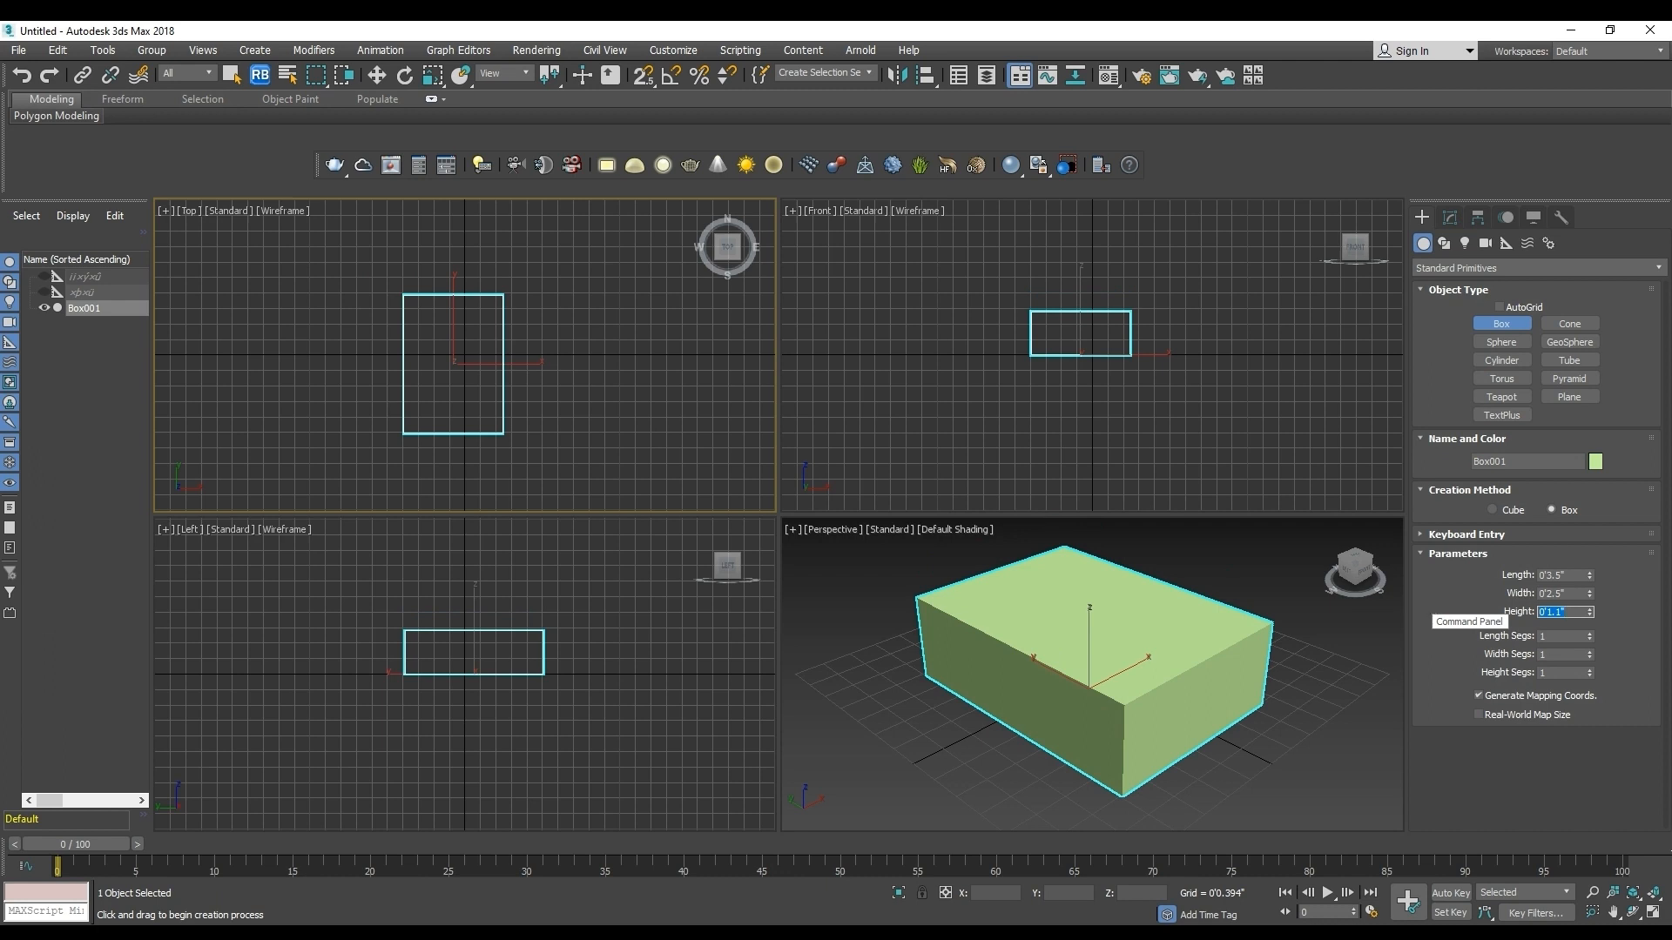
Rotate the box 90 degrees in the top view with angle snap on, and move it close to the grid origin.
click(405, 76)
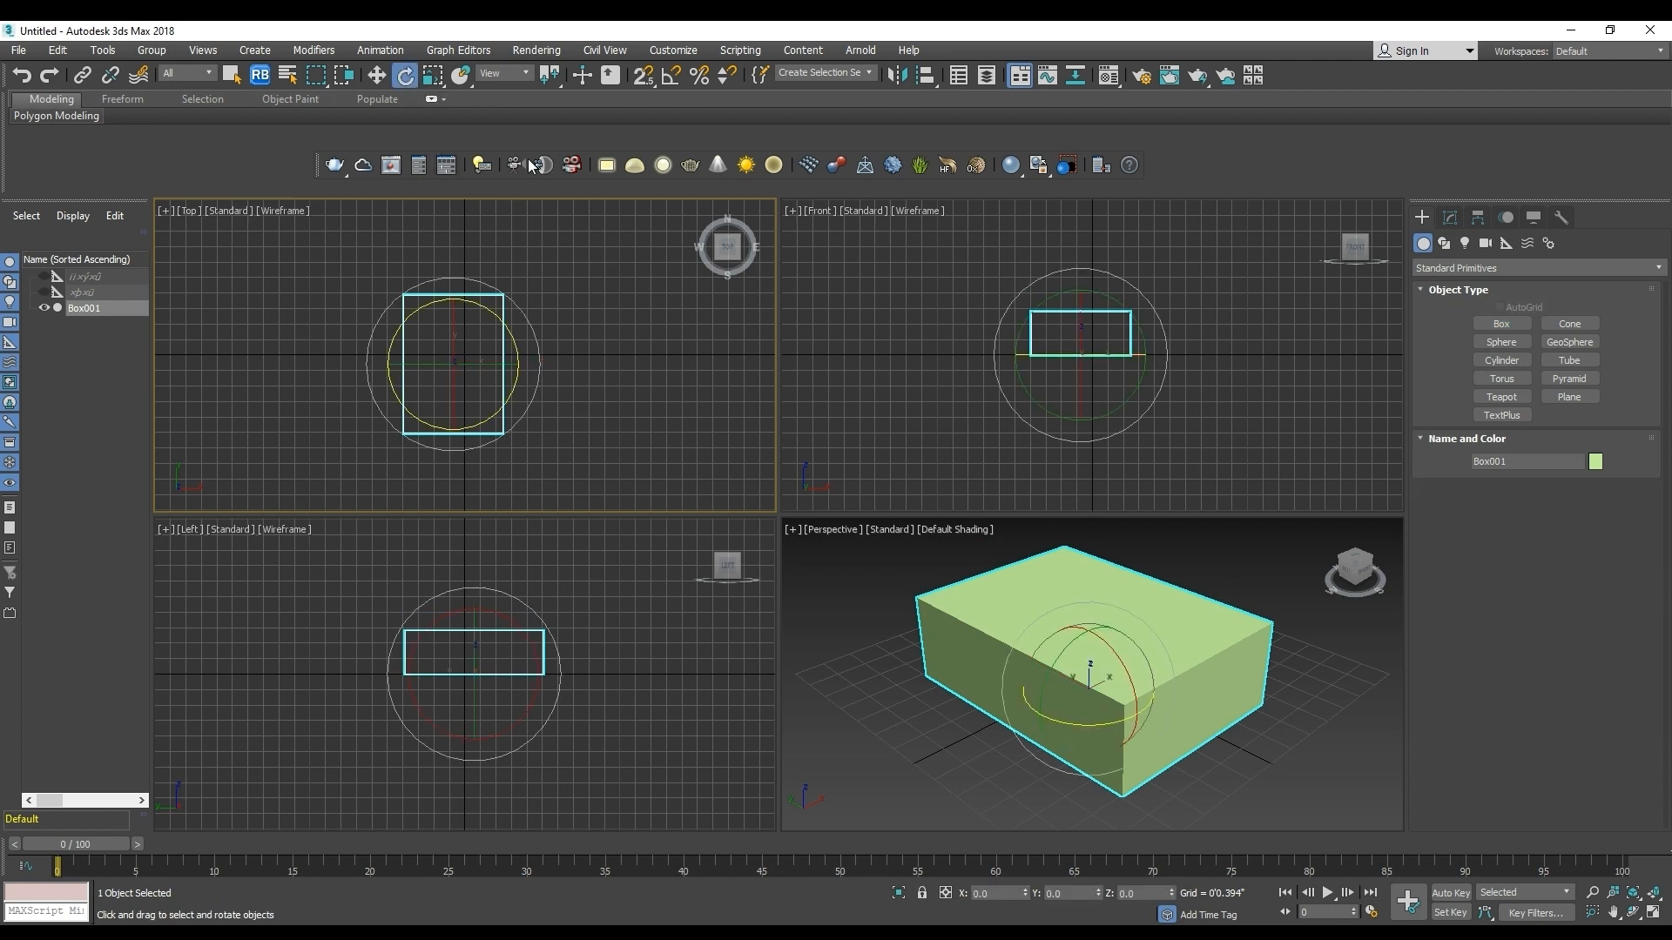
right_click(672, 76)
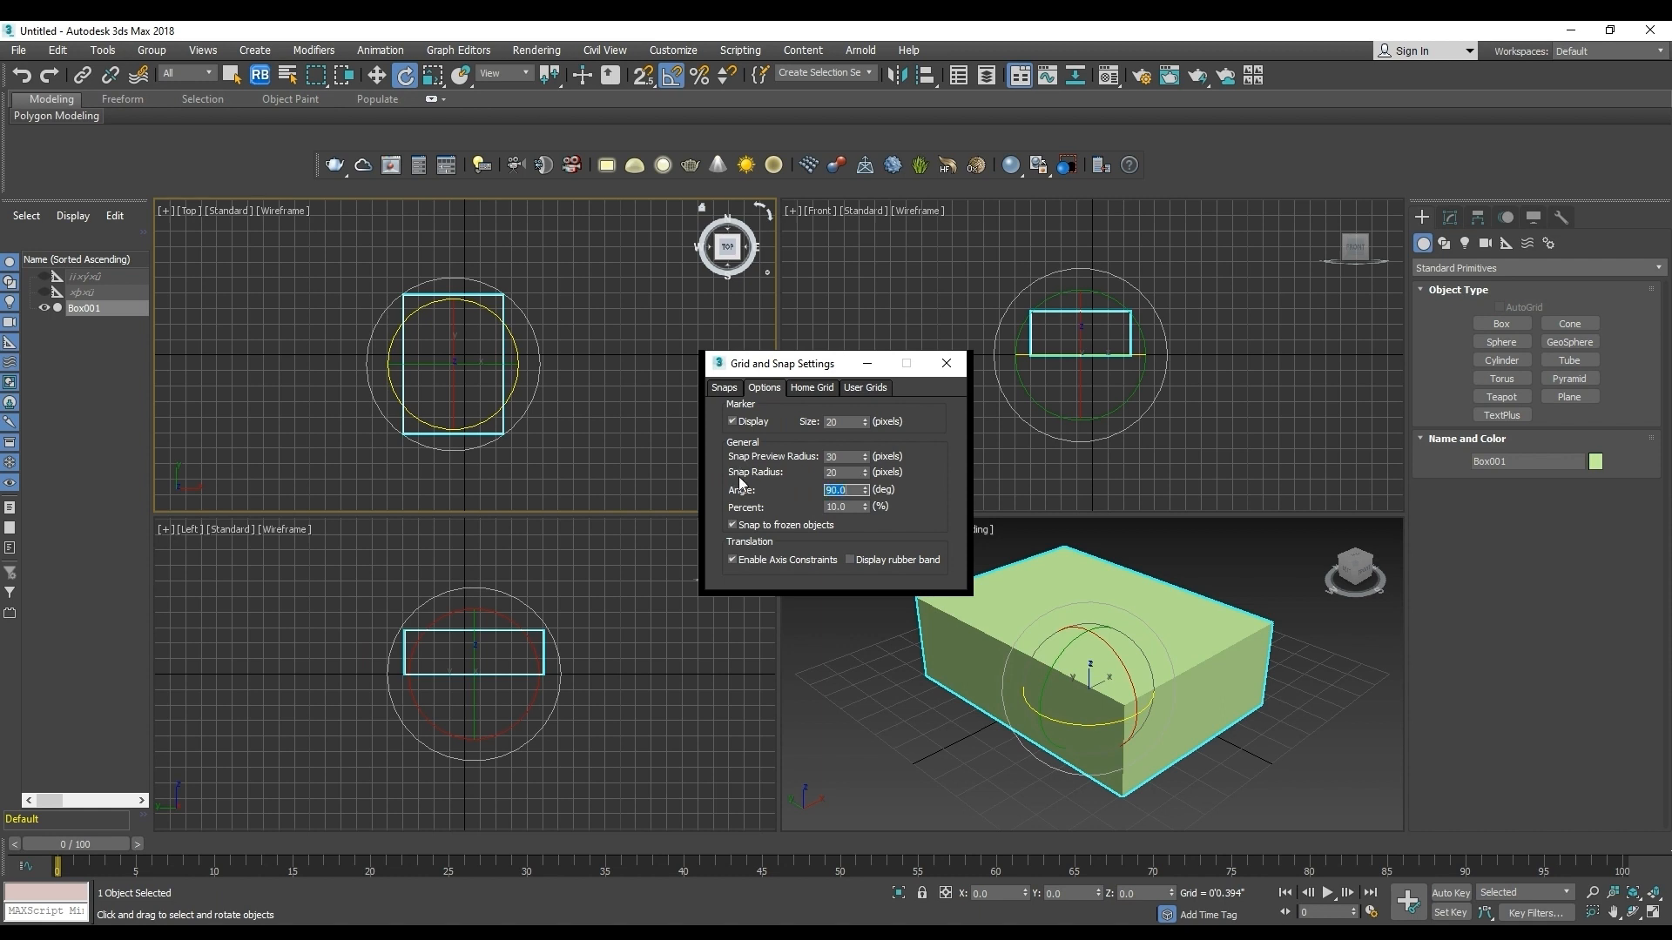
click(947, 363)
drag(489, 312, 503, 318)
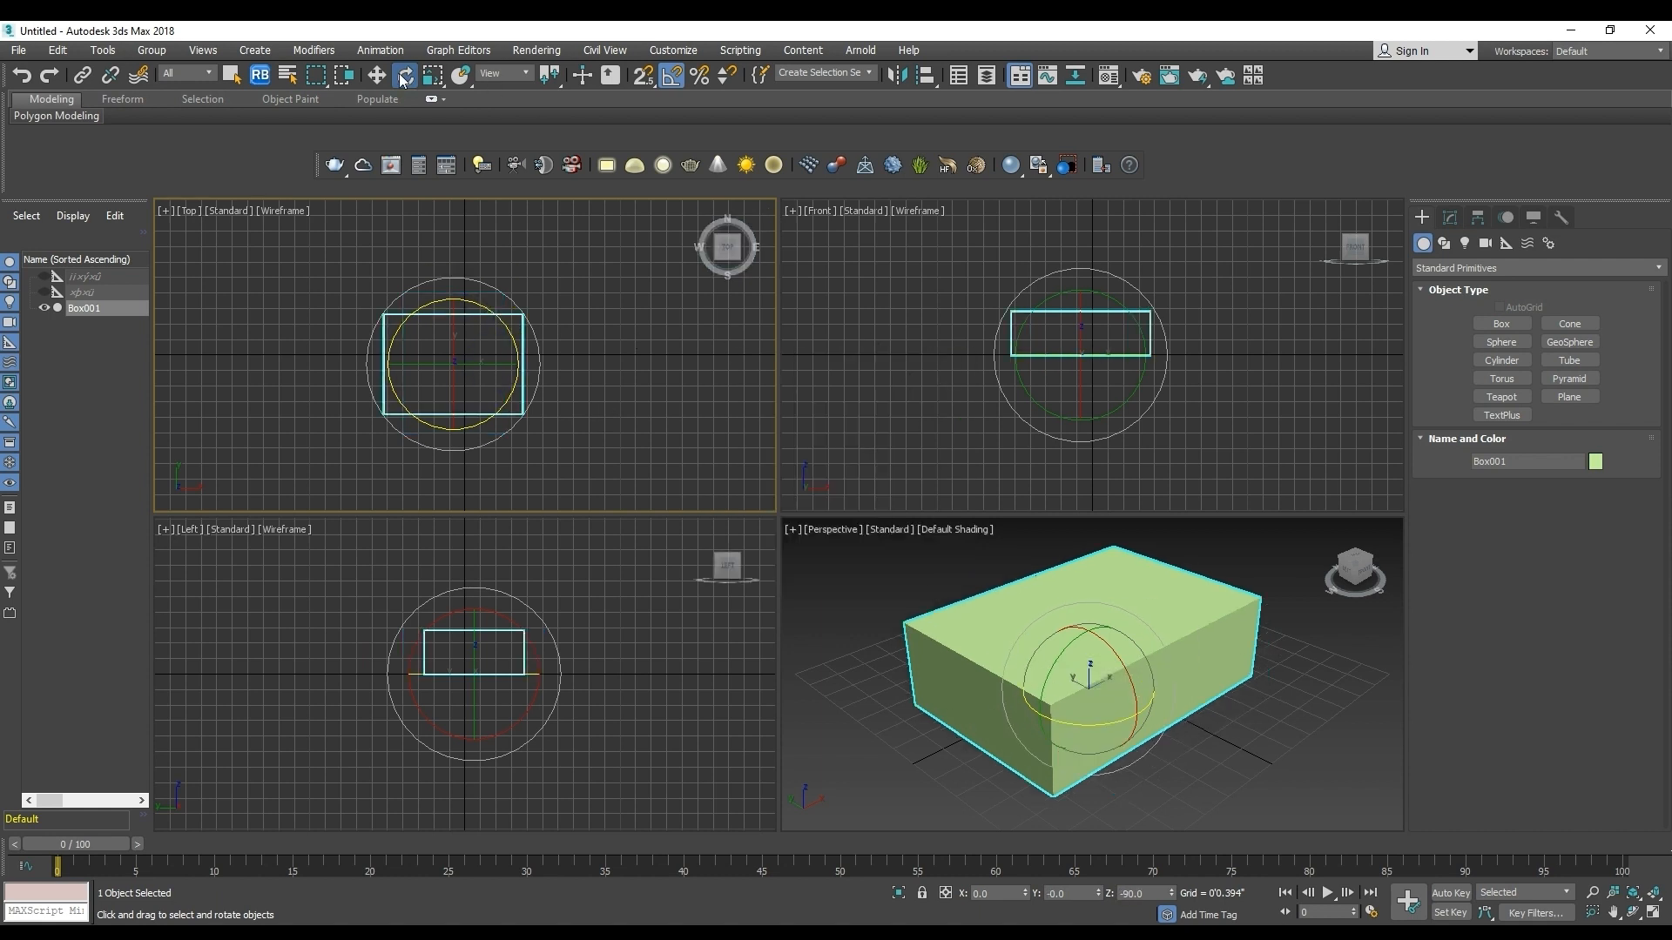
key(w)
Set the box's length, width and height segments to 2 each, and display edged faces in the perspective view.
click(1450, 217)
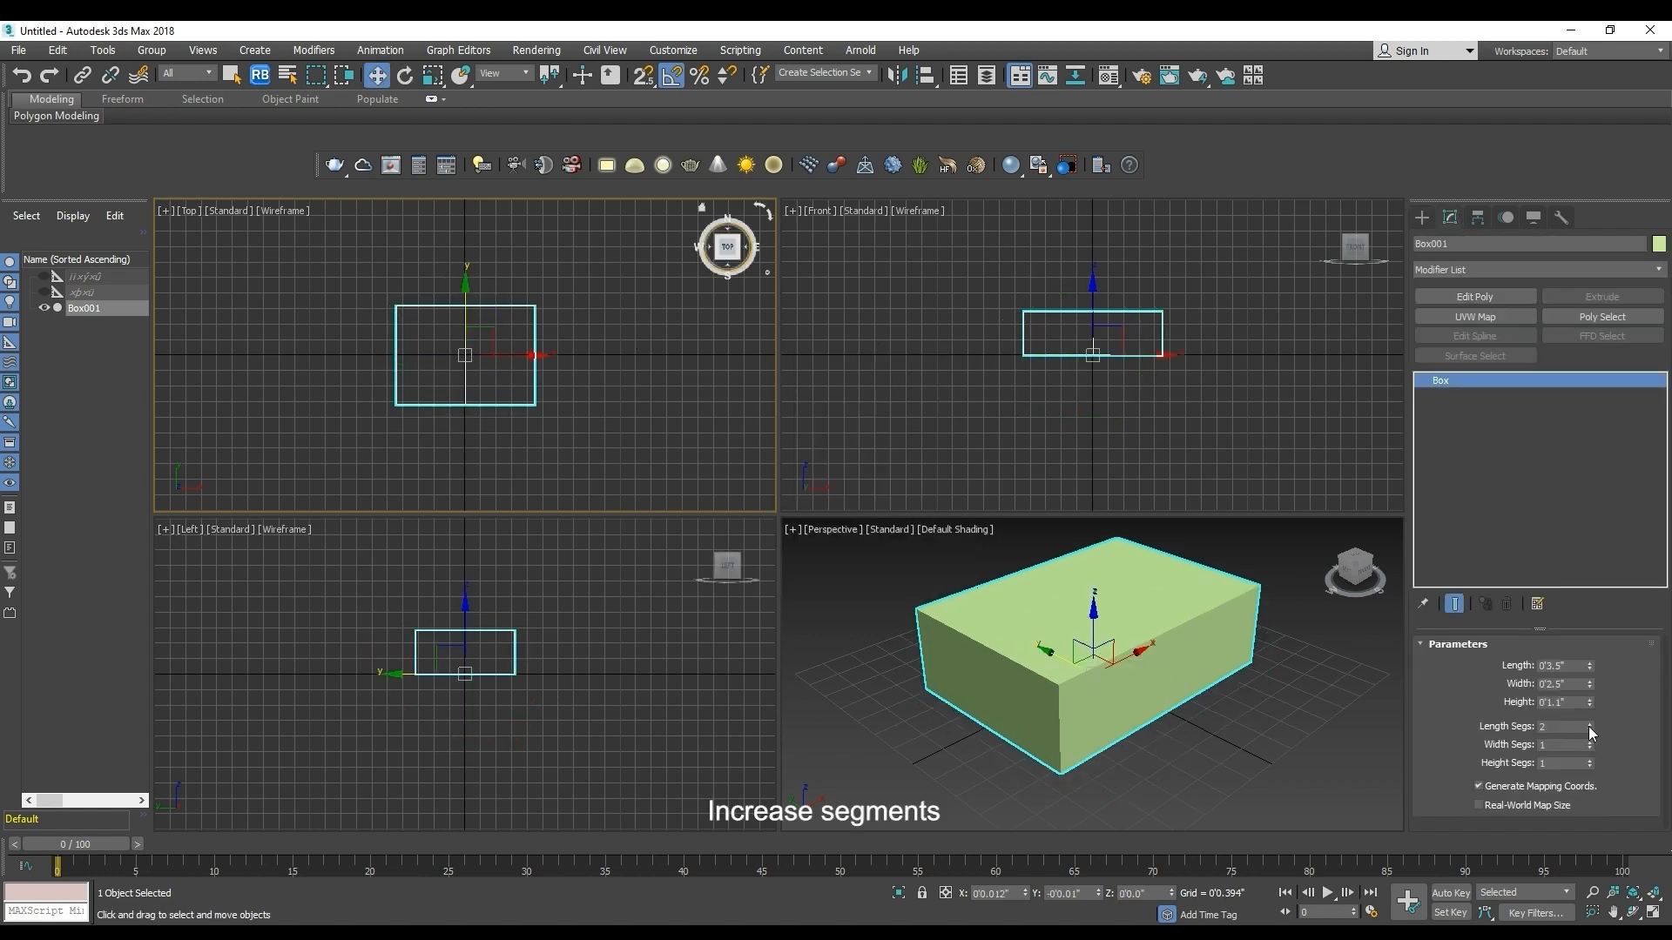
middle_drag(1250, 771, 1250, 790)
key(F4)
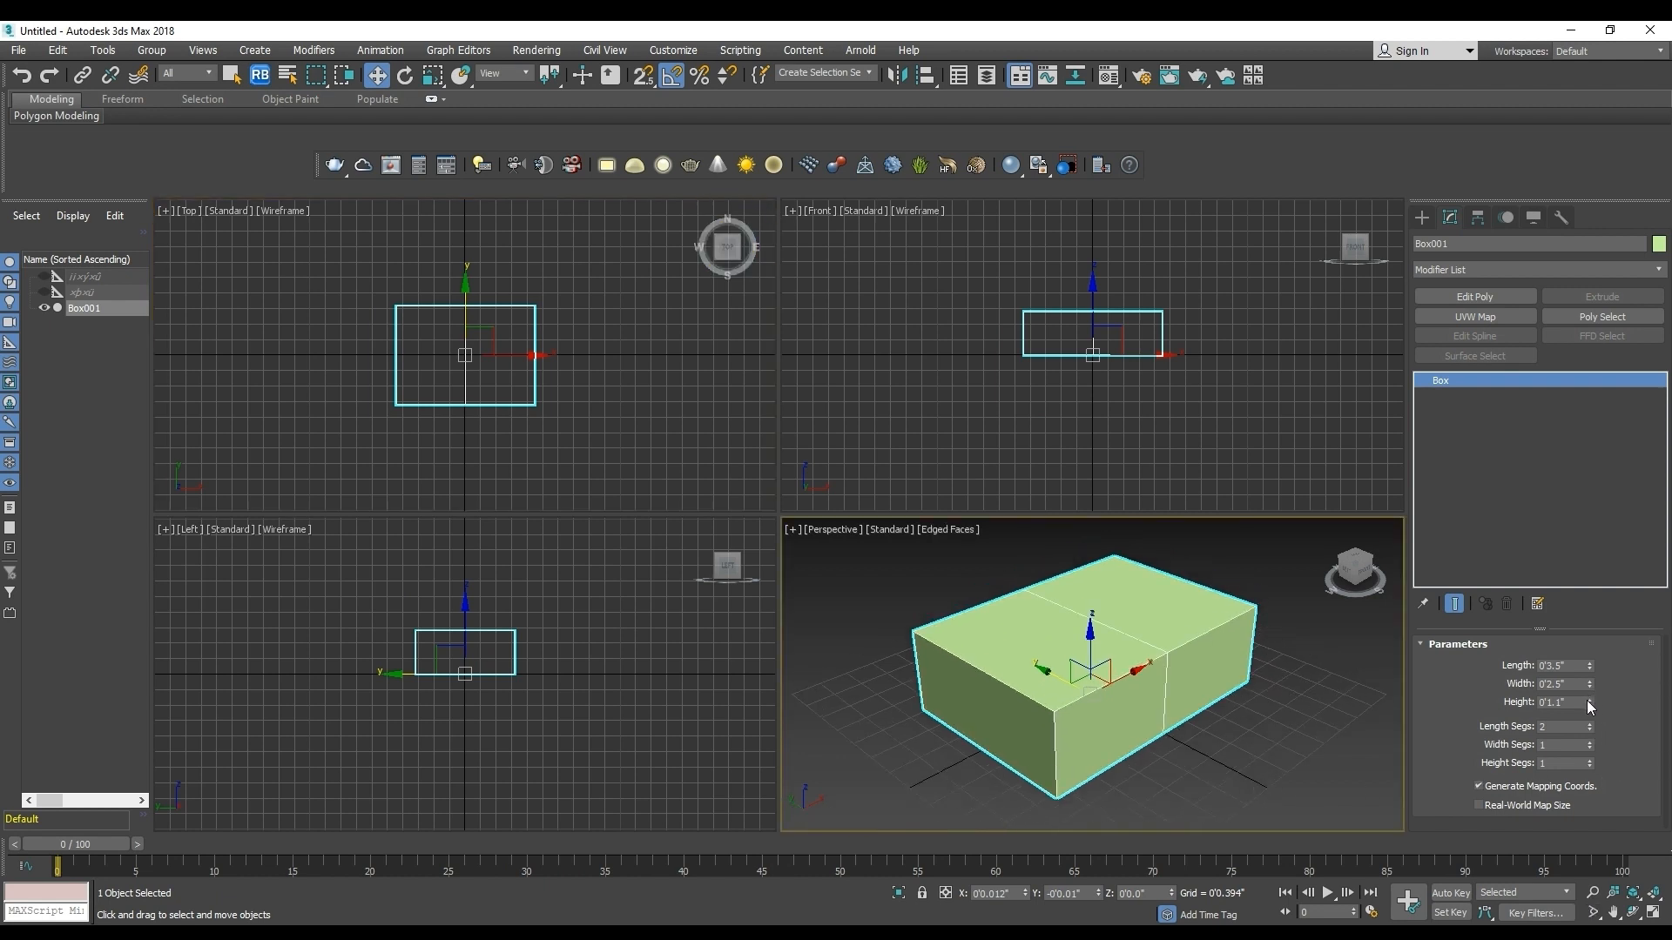
click(1591, 741)
click(1589, 760)
Add an Edit Poly modifier to the box and enter vertex editing.
click(1476, 300)
click(1440, 380)
click(1473, 395)
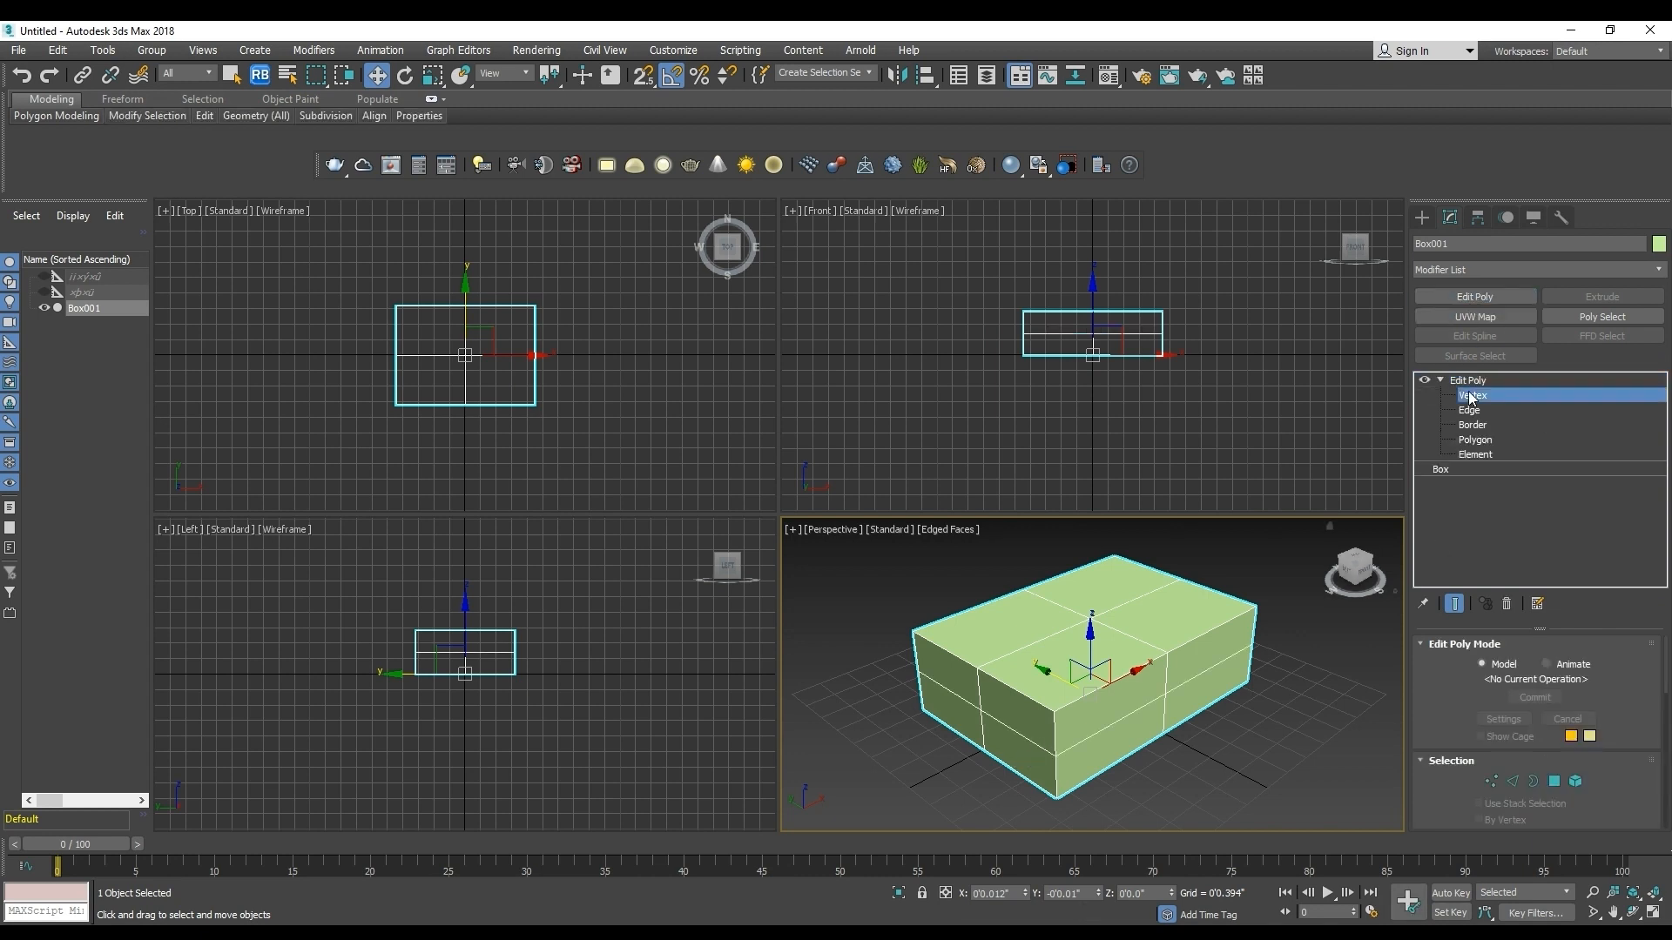
Select the mid-height vertices on both short ends of the box and scale them outward along X.
alt+middle_drag(1195, 771, 1136, 721)
drag(922, 646, 998, 684)
alt+middle_drag(1141, 737, 1069, 740)
ctrl+drag(1230, 678, 1229, 681)
alt+middle_drag(1228, 688, 1248, 782)
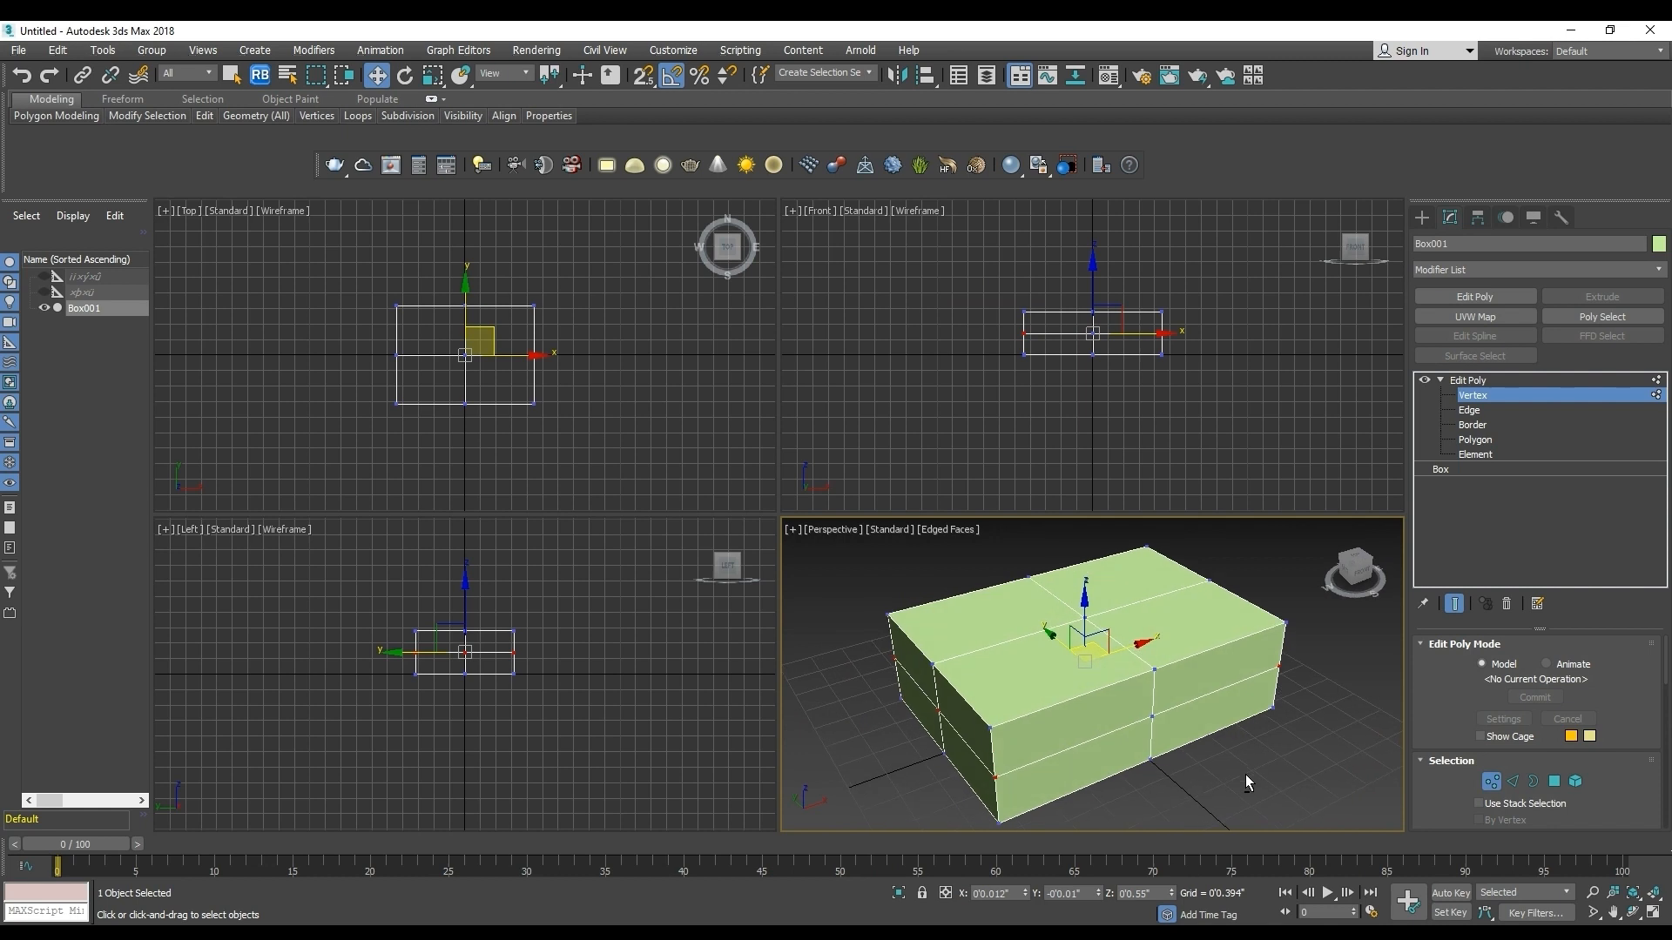
click(430, 77)
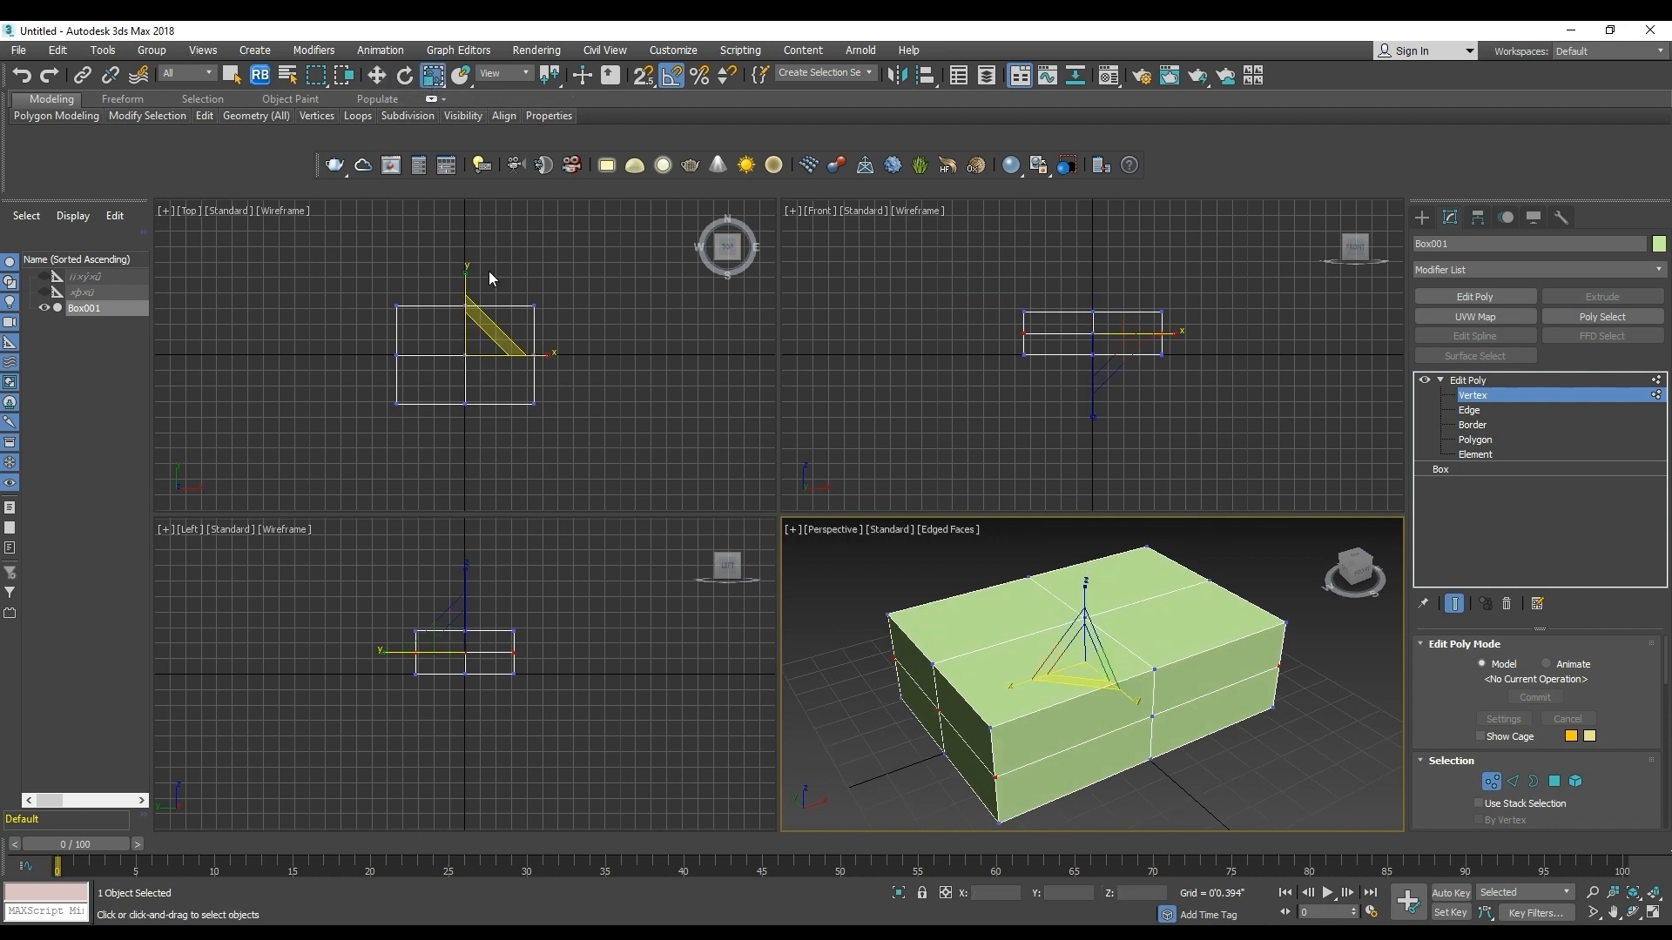
drag(1025, 682, 1008, 688)
alt+middle_drag(1162, 723, 1393, 681)
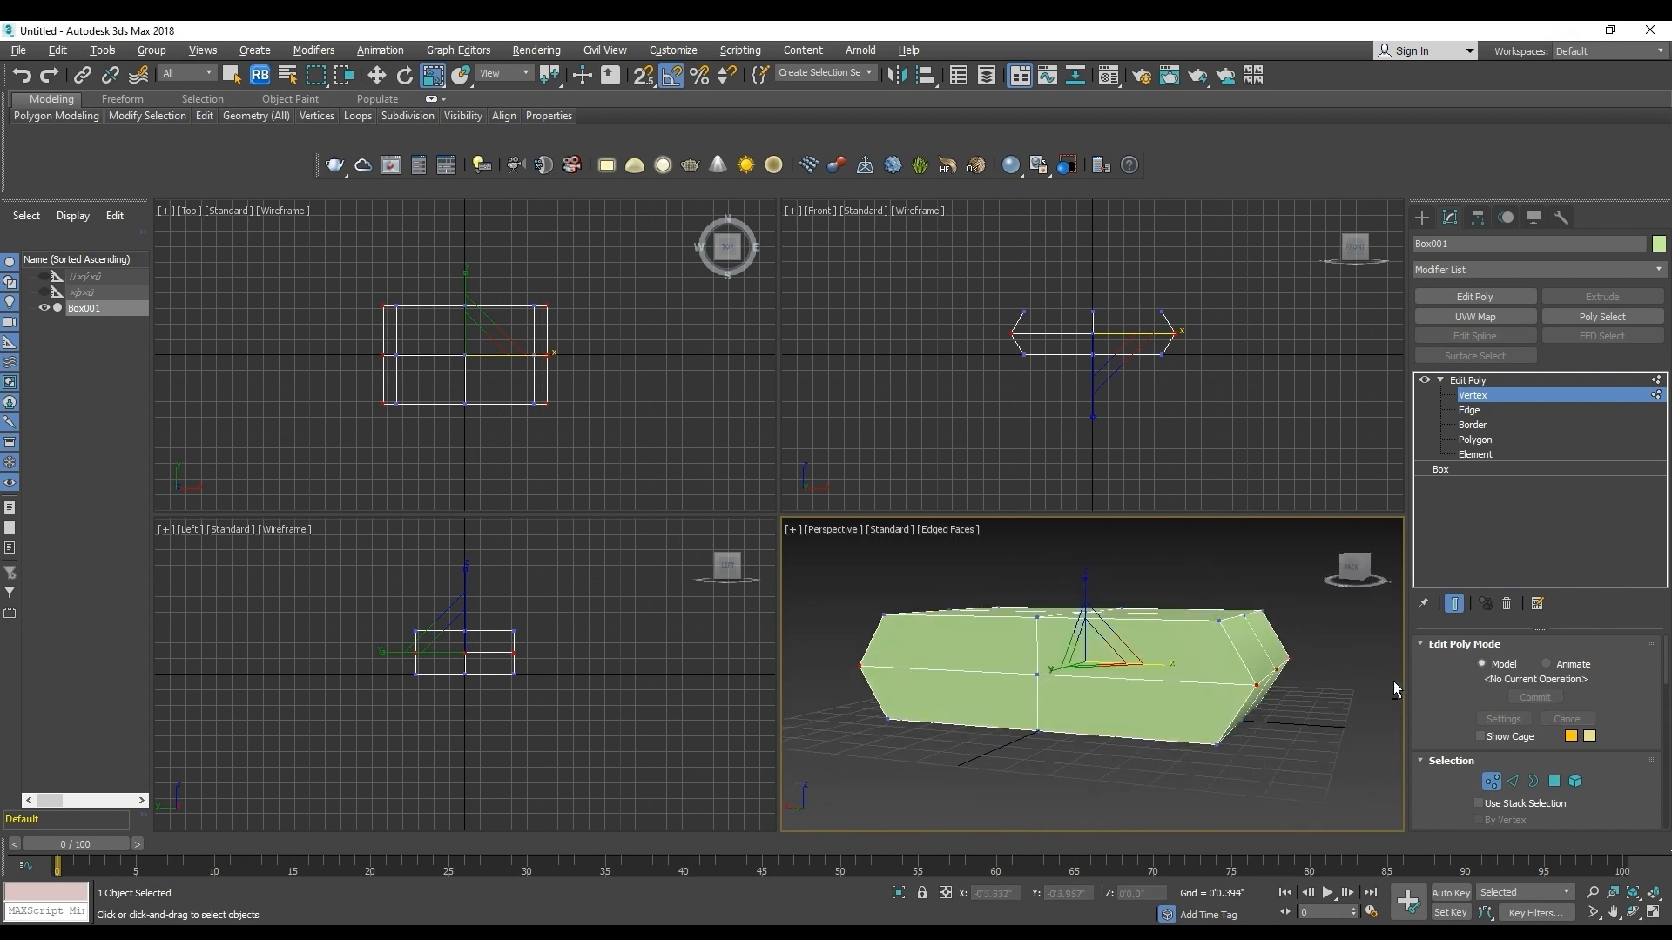
Select the mid-height vertices along both long sides of the box and scale them outward along Y.
alt+middle_drag(1159, 717, 1068, 730)
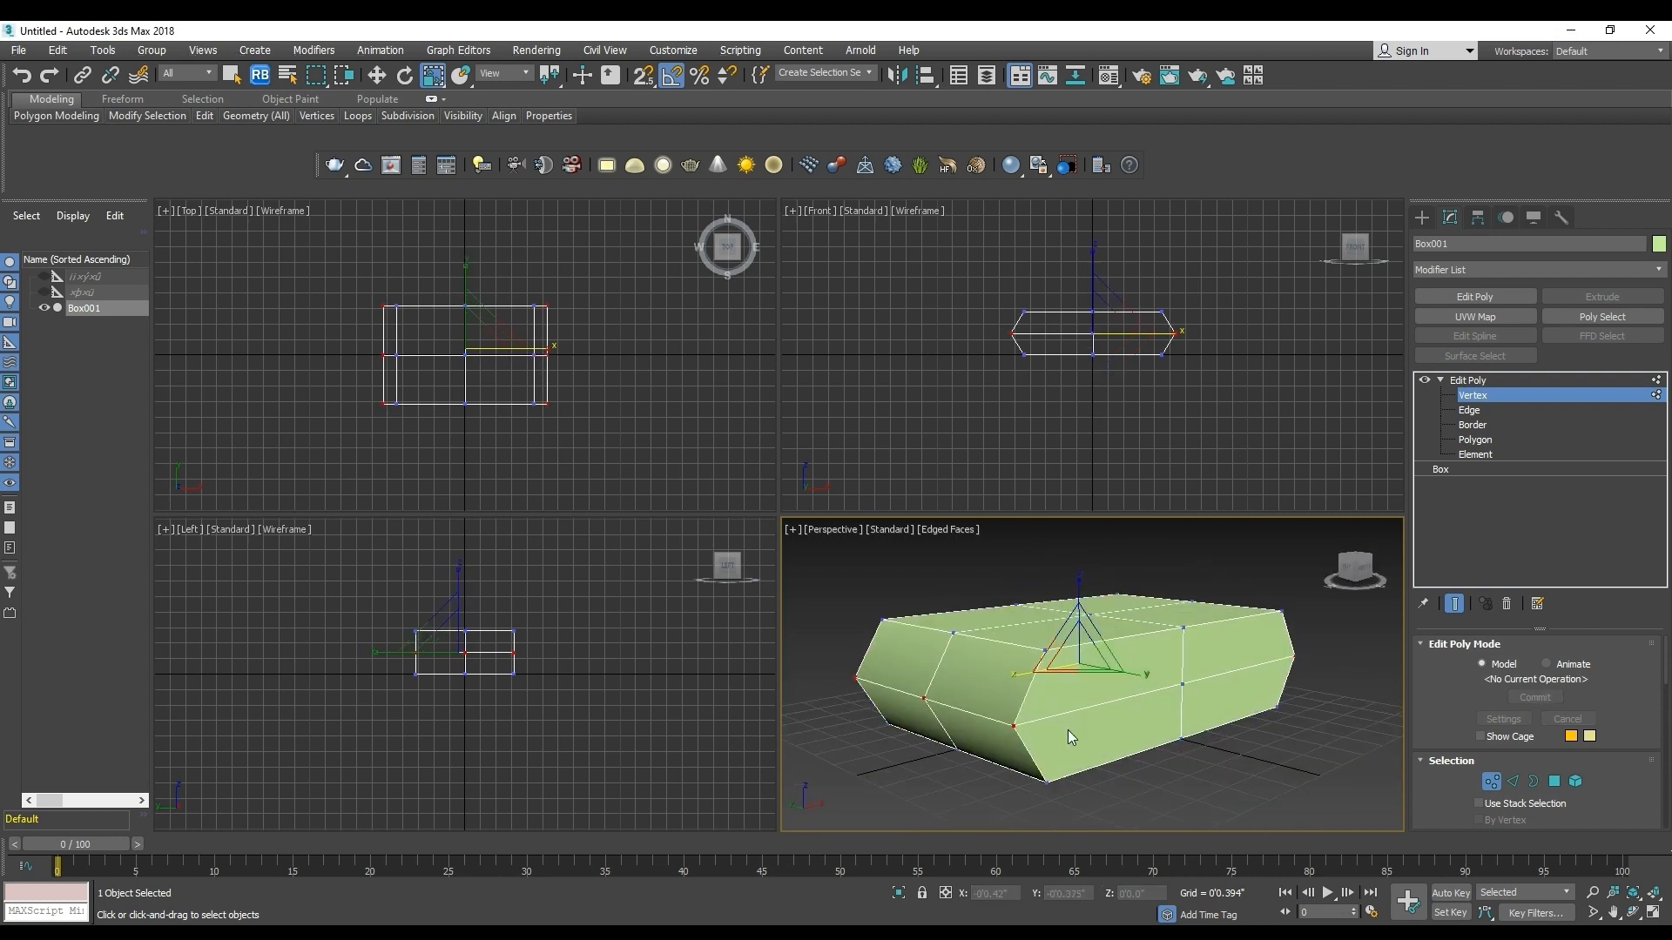
alt+middle_drag(951, 775, 1050, 783)
alt+middle_drag(1131, 728, 1069, 587)
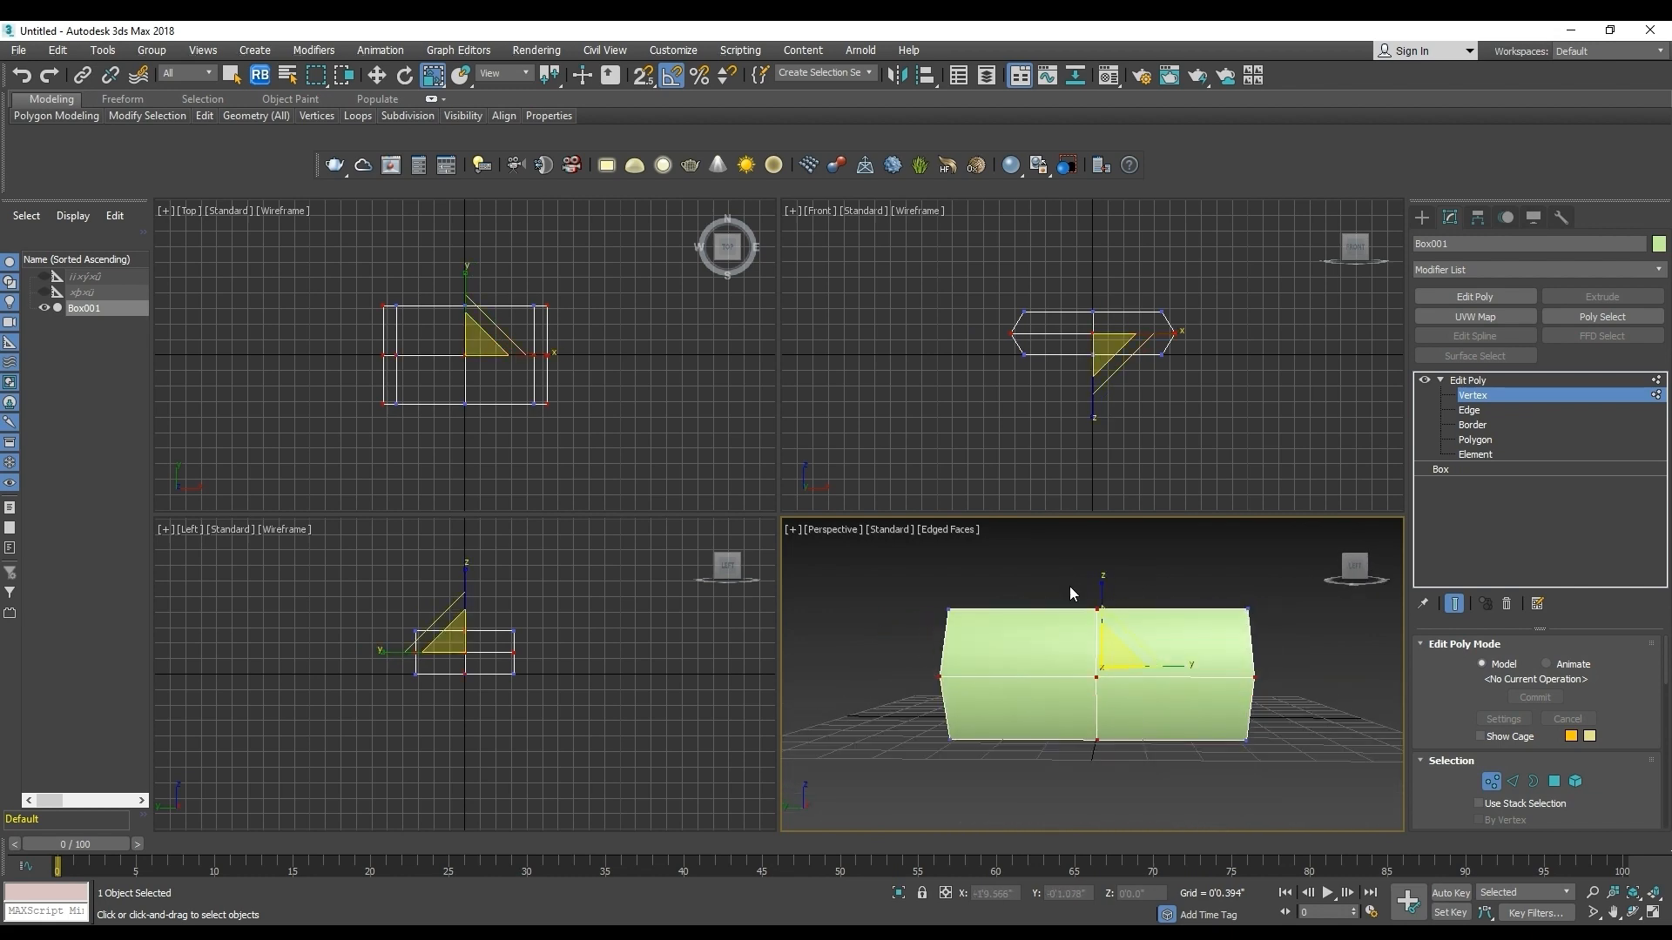
alt+middle_drag(1125, 719, 1088, 766)
drag(1165, 683, 1173, 685)
middle_drag(1306, 758, 1125, 705)
scroll(1157, 642, down, 3)
scroll(465, 274, up, 3)
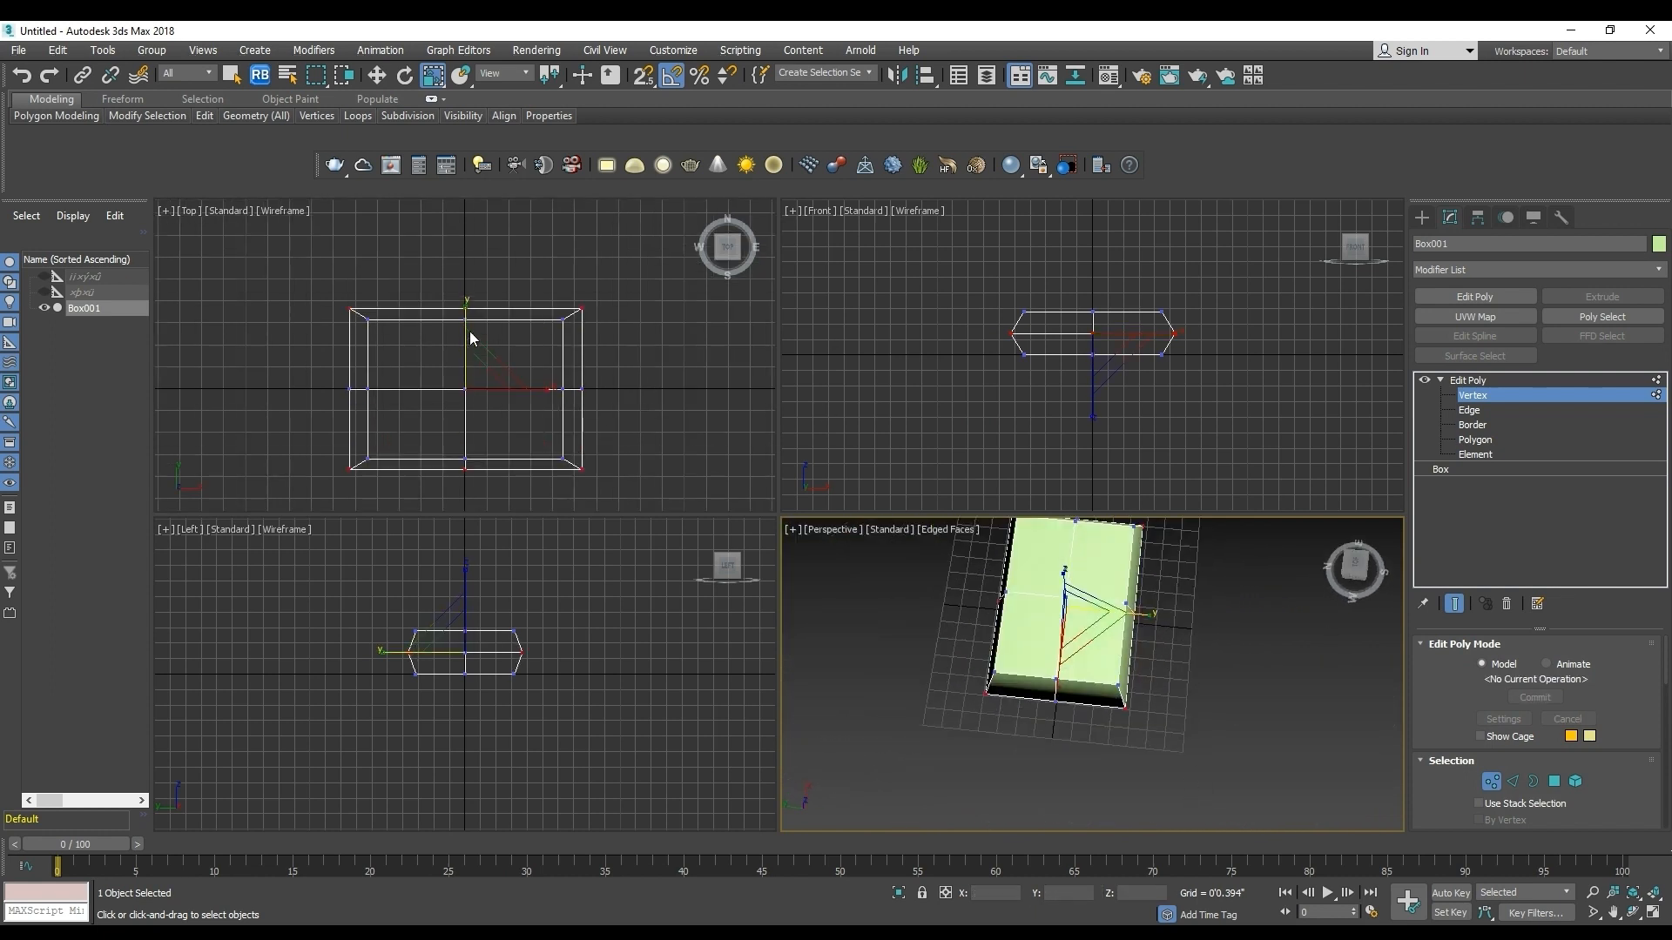
click(468, 306)
drag(468, 307, 471, 304)
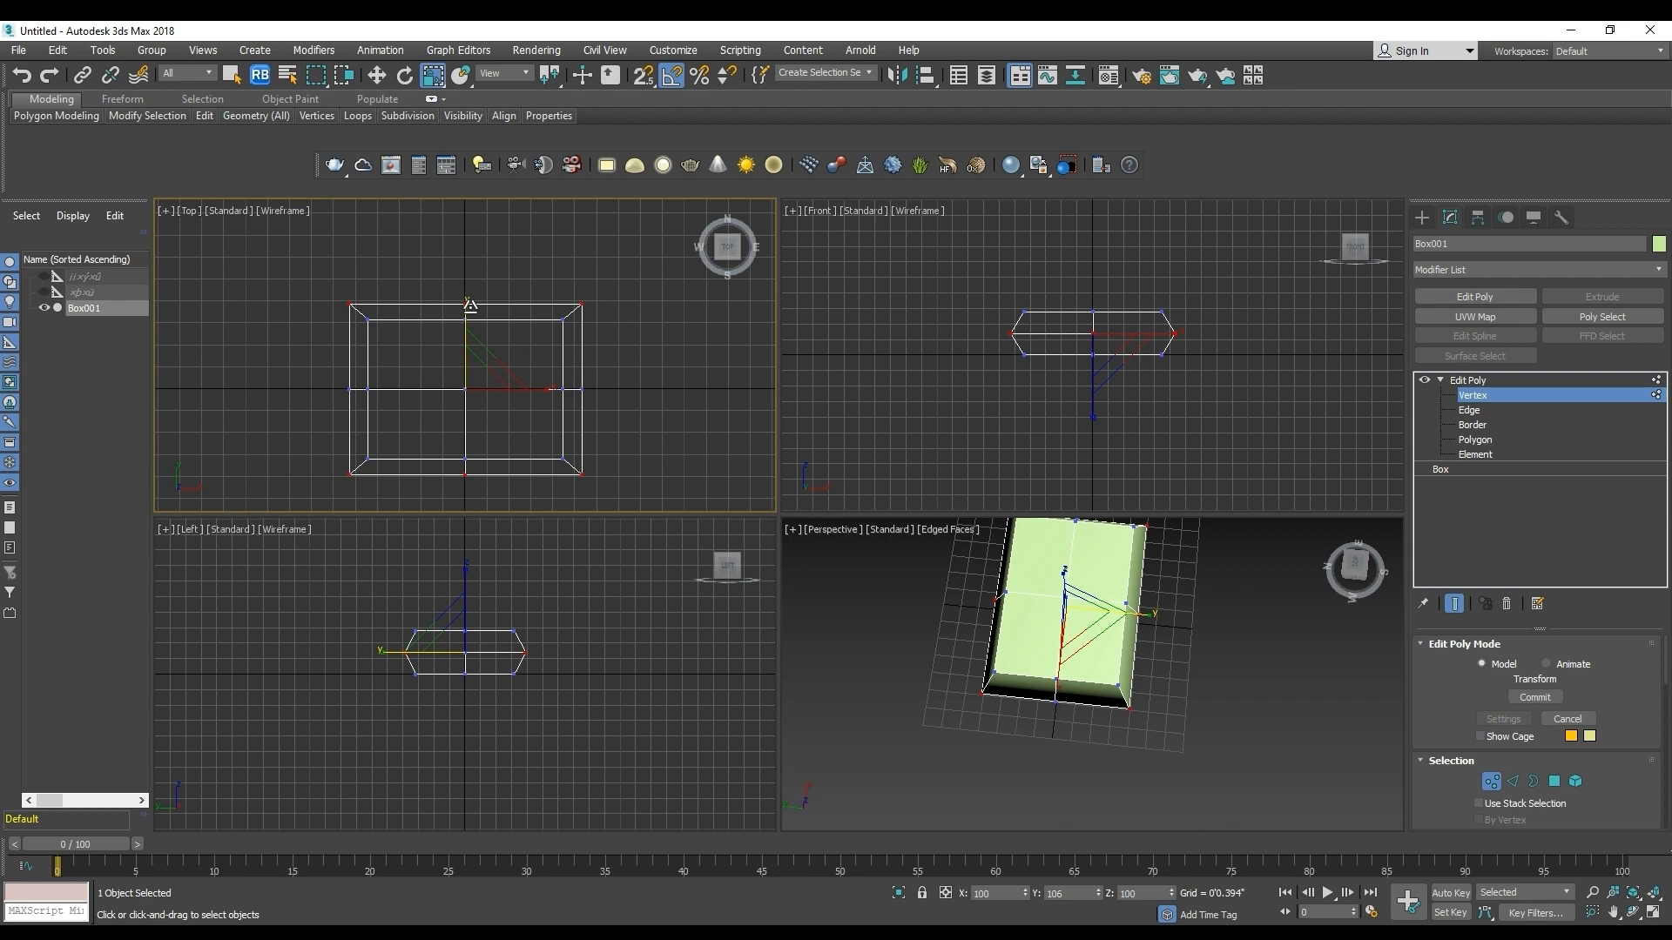
mouse_move(470, 304)
mouse_down()
mouse_move(533, 410)
mouse_move(545, 388)
mouse_move(466, 313)
mouse_up()
Leave vertex editing and add a TurboSmooth modifier to the box with 2 iterations.
alt+middle_drag(1206, 744, 1147, 634)
scroll(1150, 635, up, 4)
middle_drag(1152, 637, 1156, 747)
scroll(1243, 724, down, 5)
click(1468, 381)
click(1534, 266)
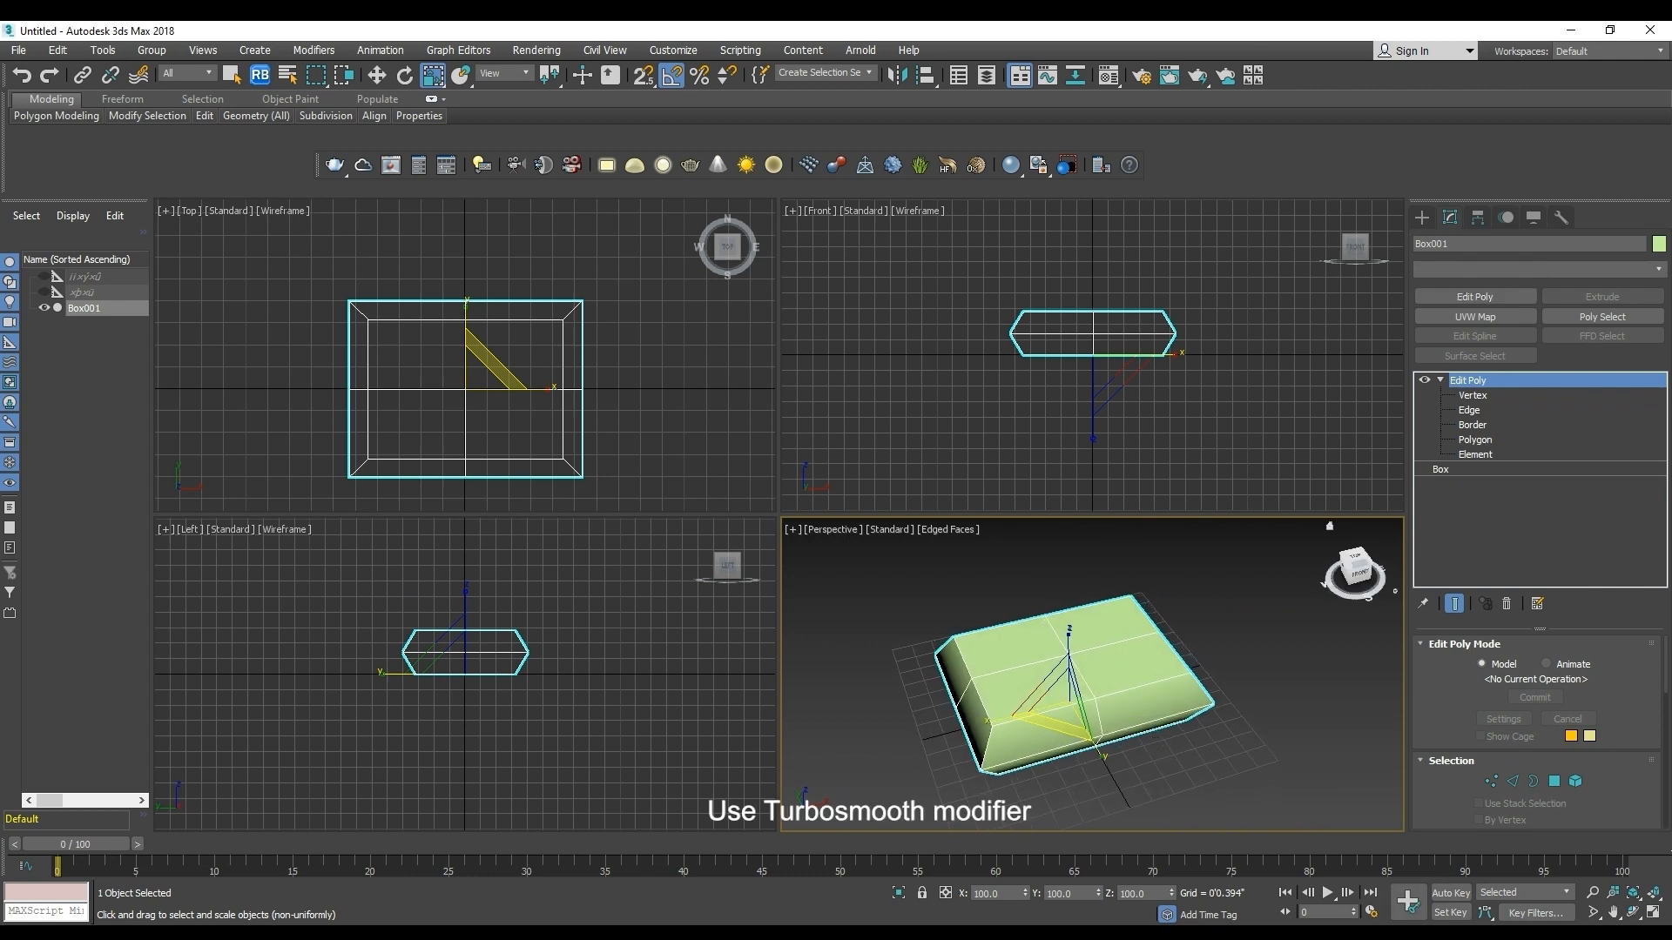
key(t)
click(1467, 603)
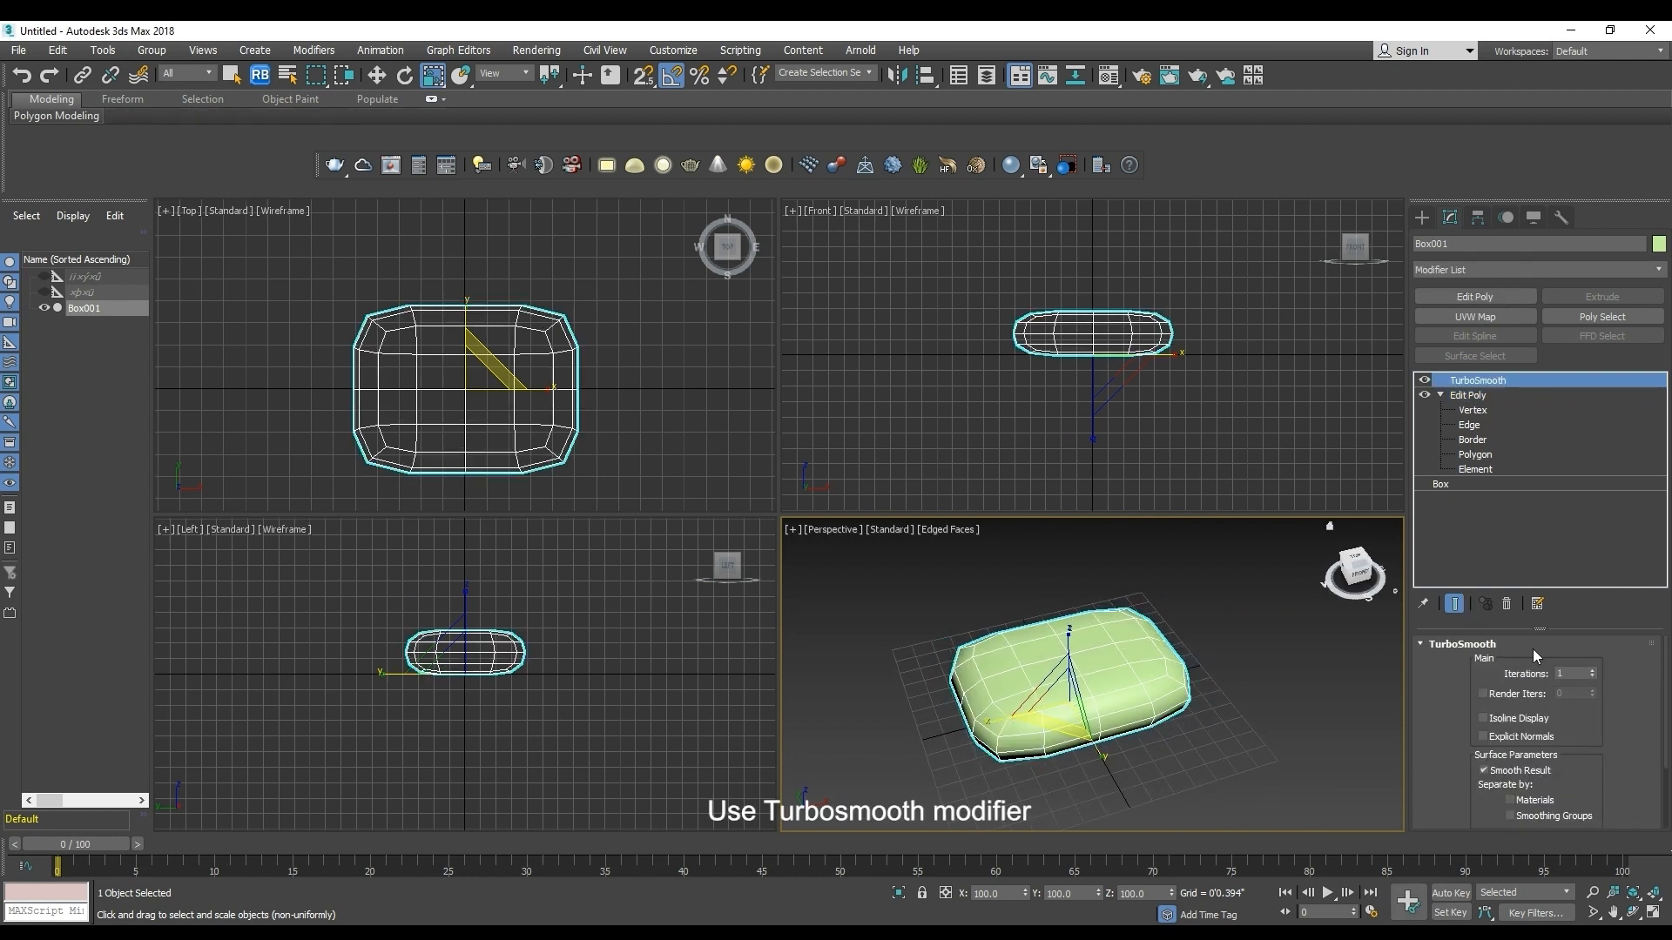
click(1590, 675)
click(1594, 671)
click(1594, 670)
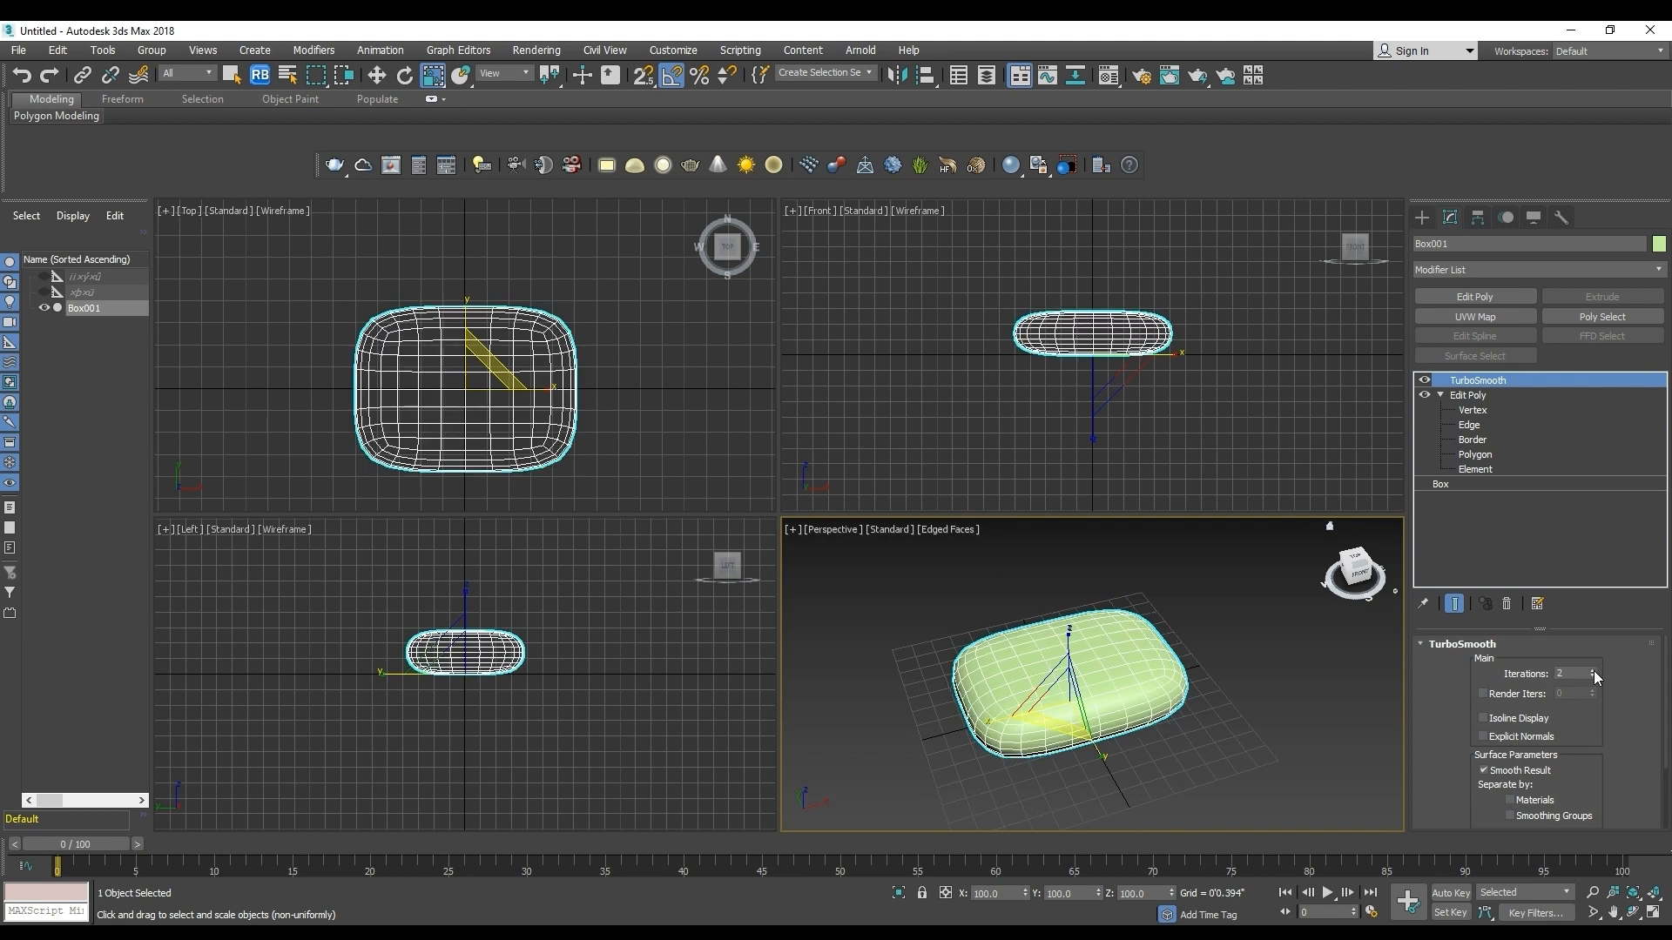
Turn off edged faces in the perspective view, check the smoothed shape, and disable the TurboSmooth effect.
key(F4)
scroll(1181, 738, up, 4)
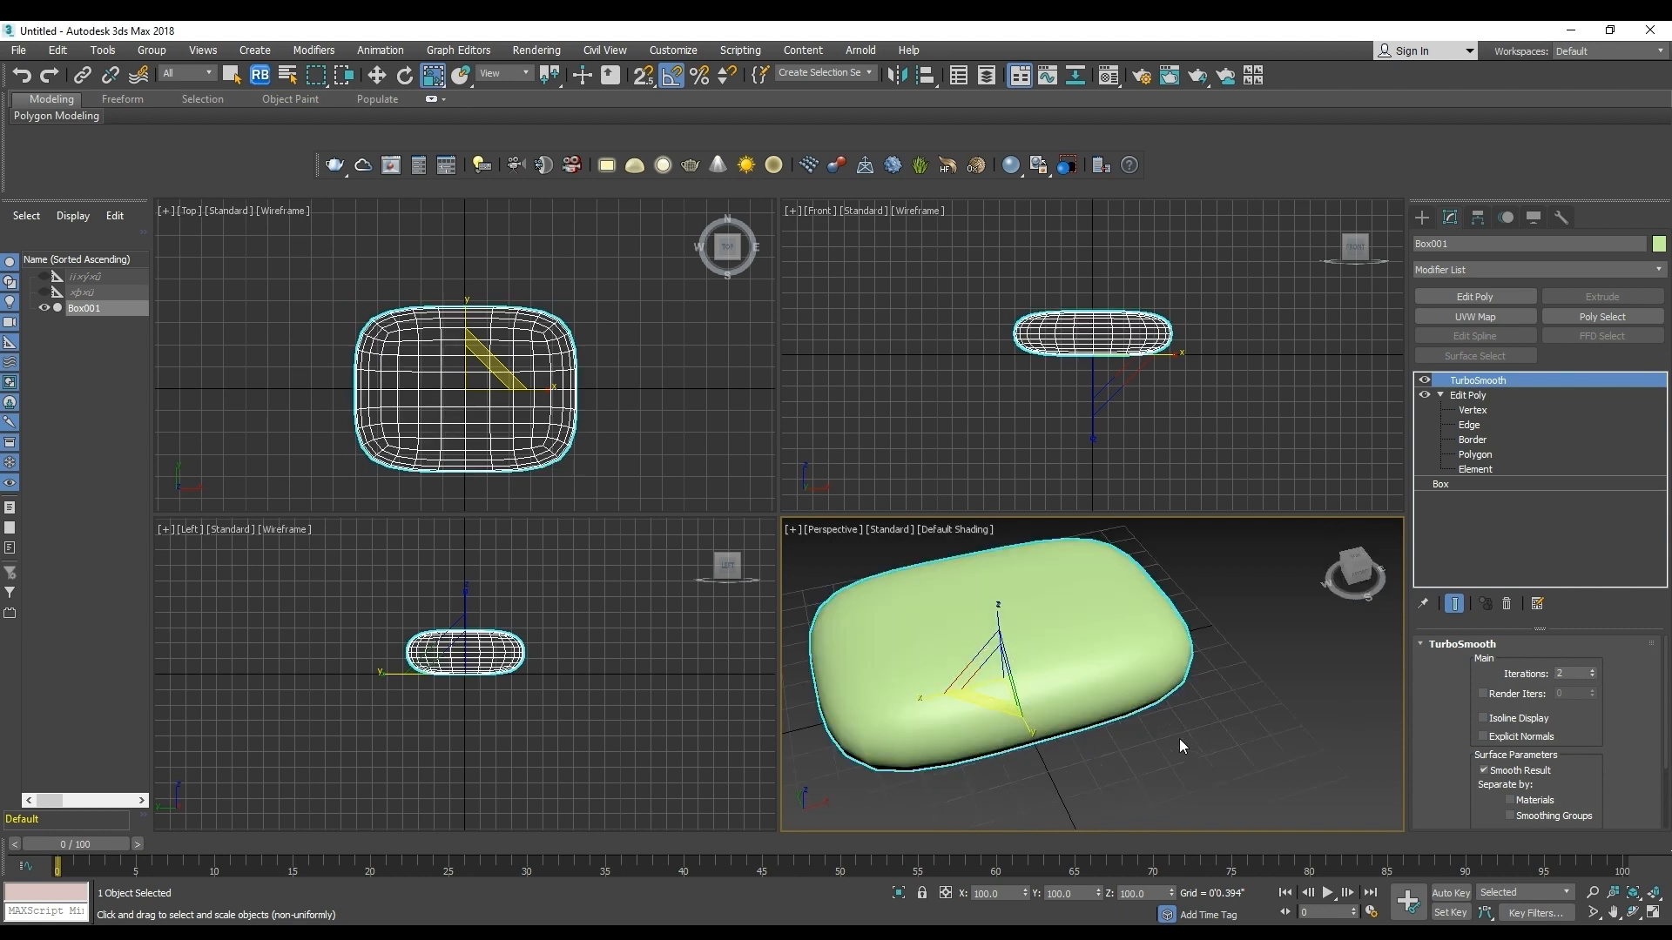
mouse_move(1181, 738)
middle_down()
mouse_move(1228, 736)
mouse_move(1204, 749)
middle_up()
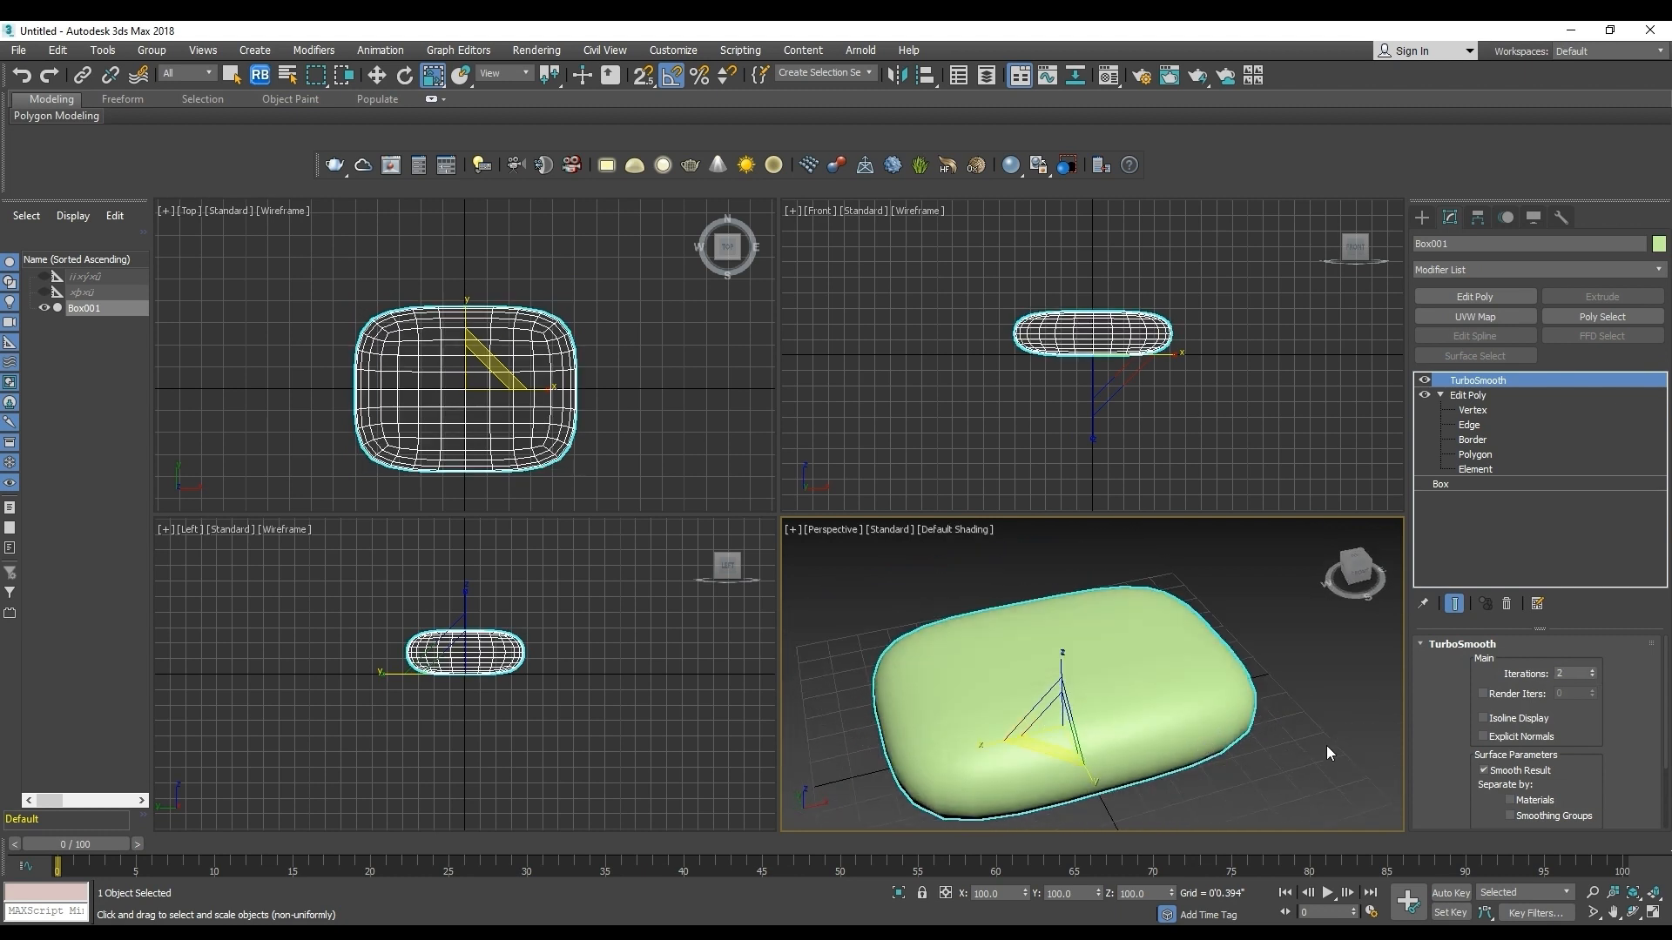
click(1425, 381)
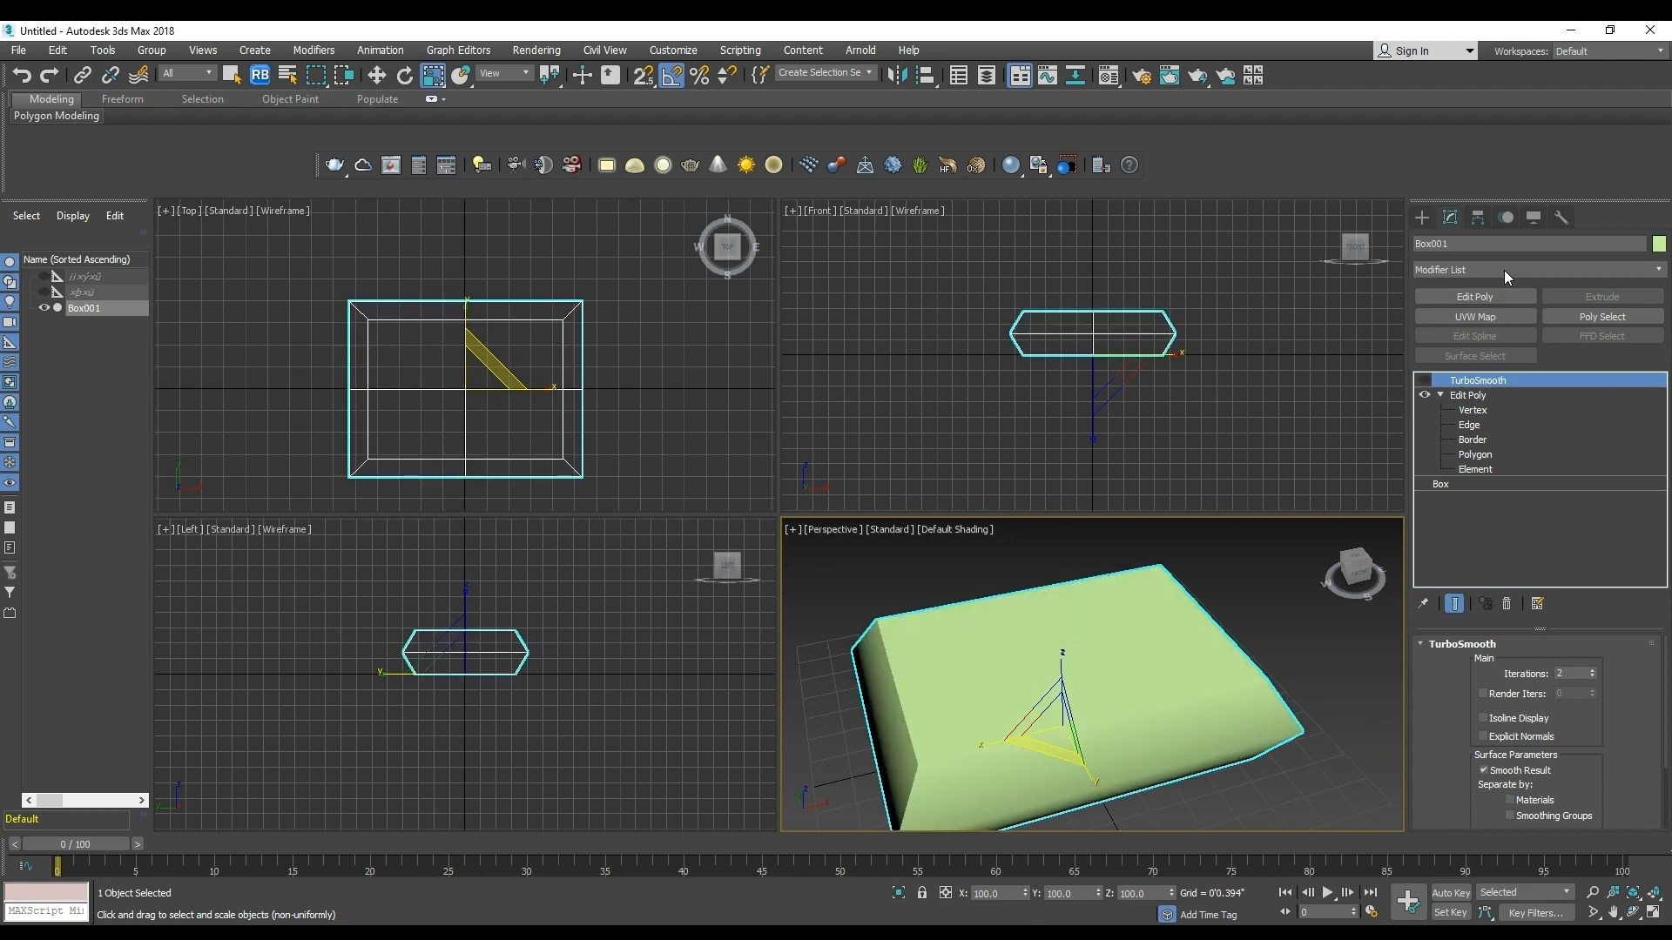
Create a text spline in the top view beside the box, reading "Lux".
click(1421, 218)
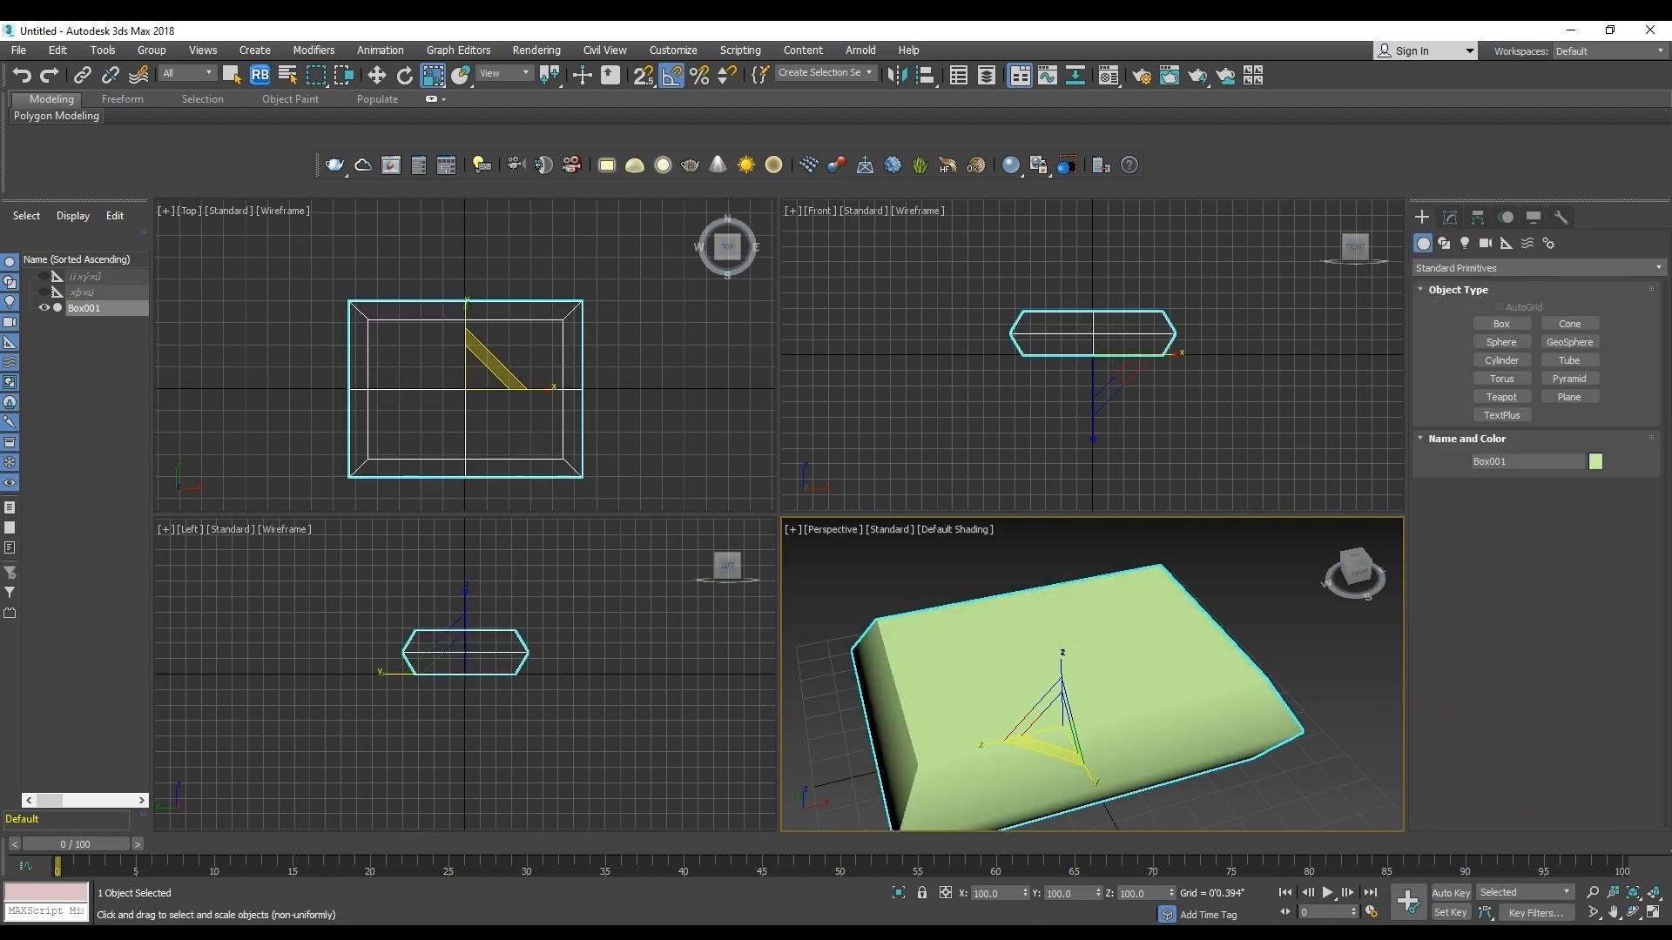
click(1444, 244)
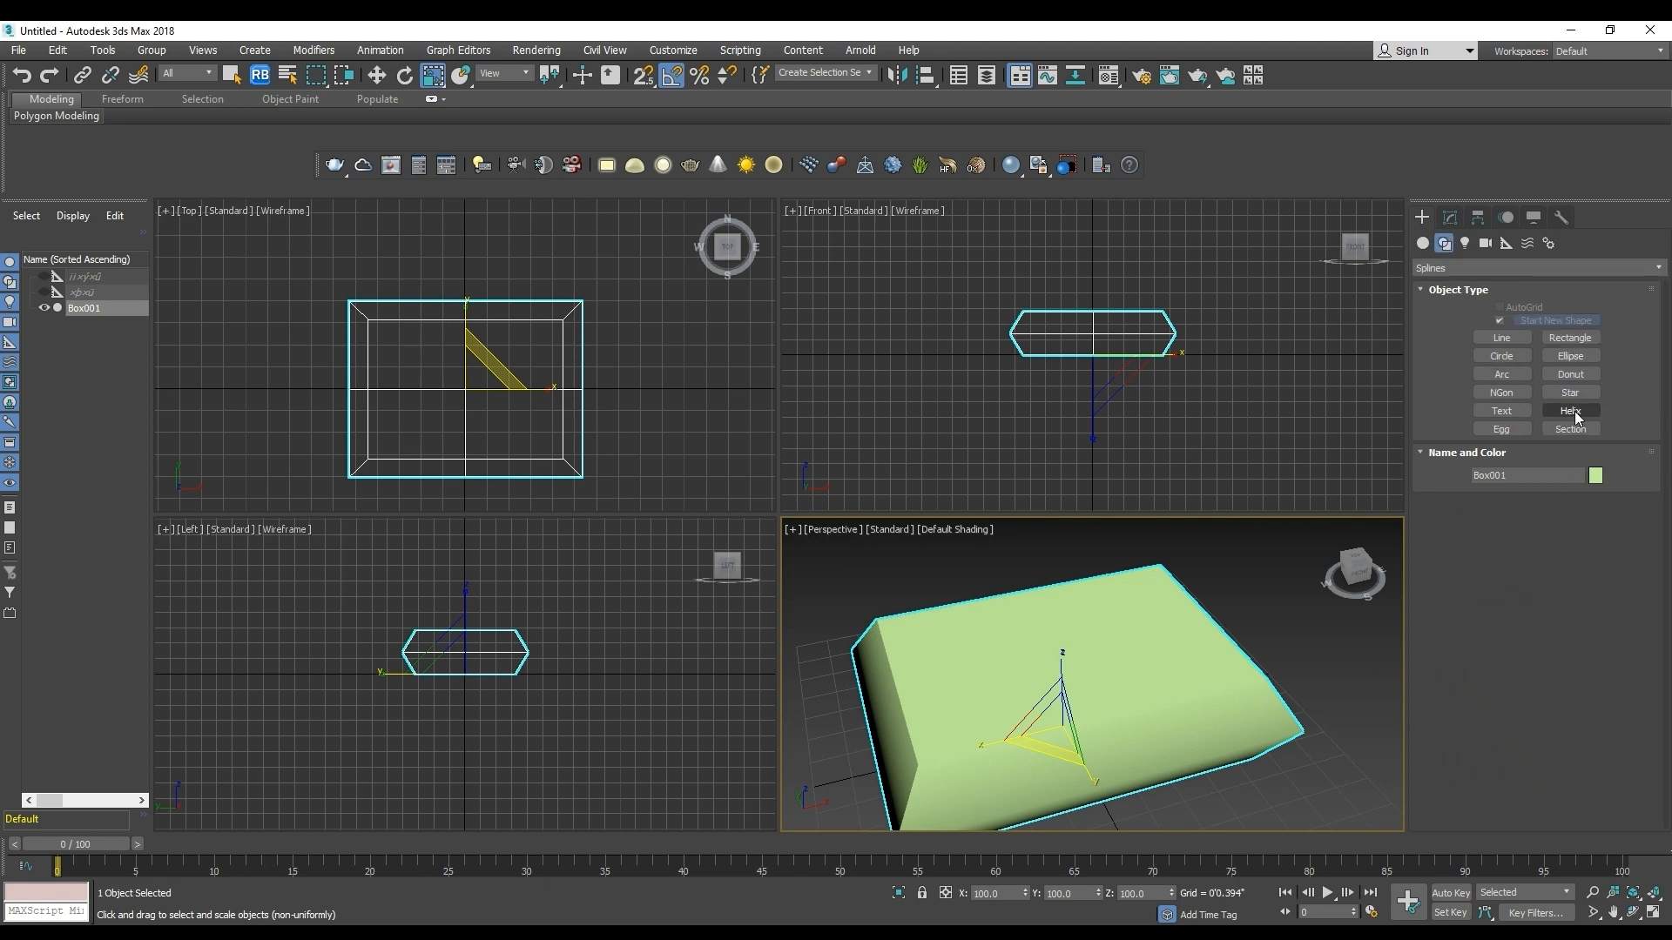
click(1501, 414)
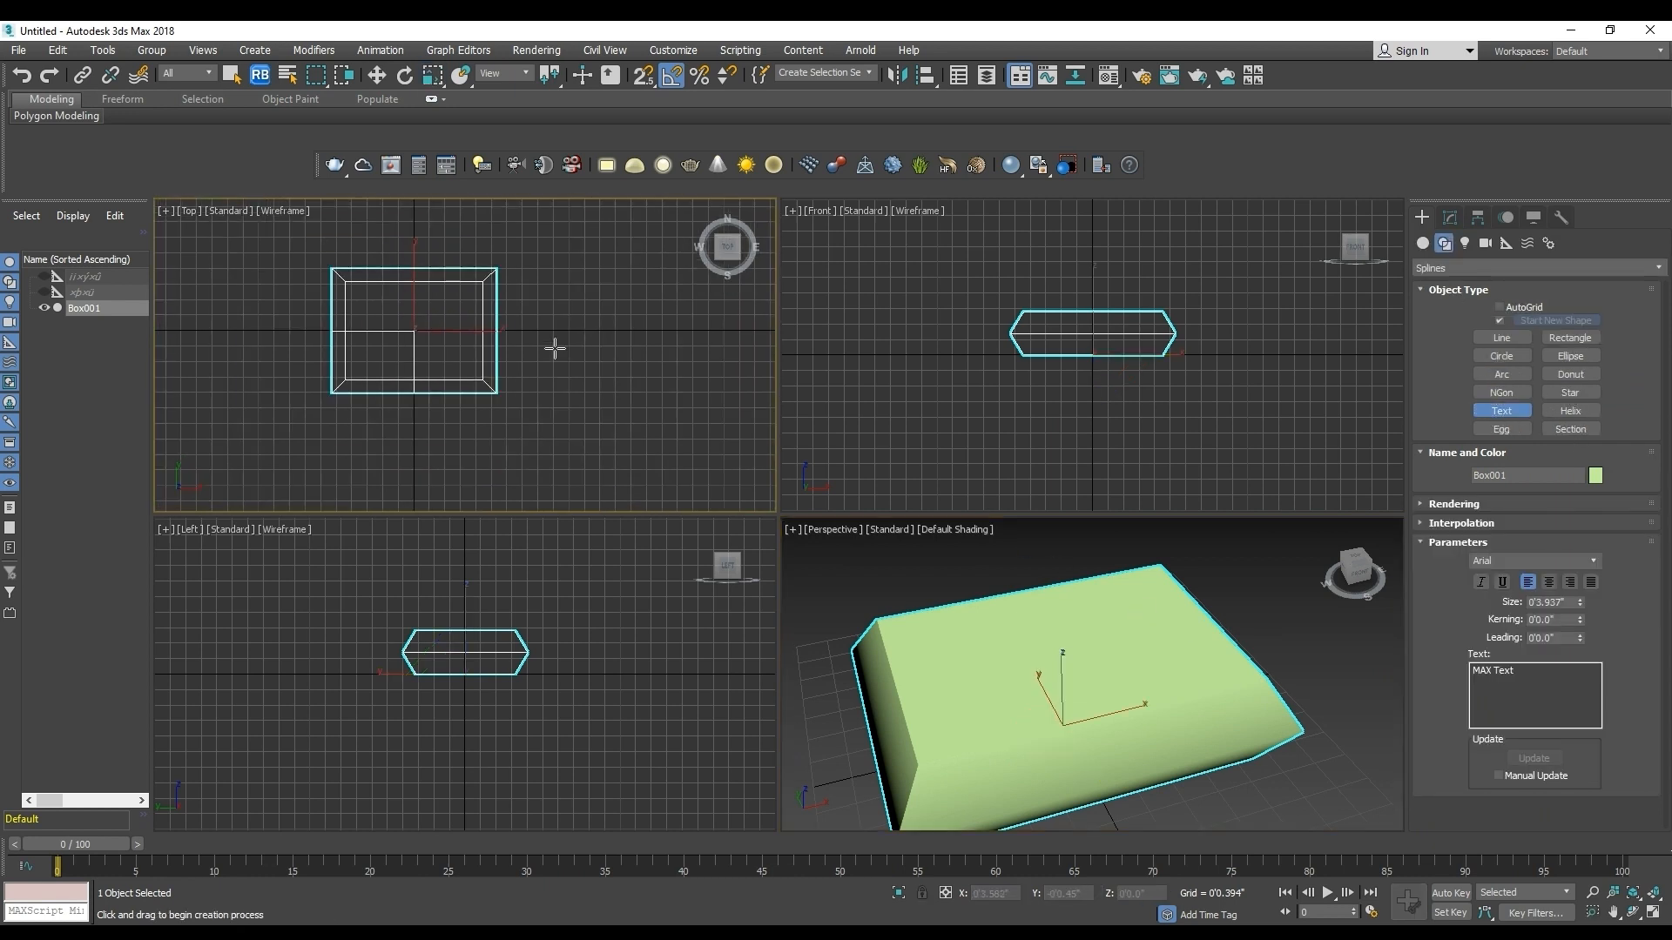
click(577, 340)
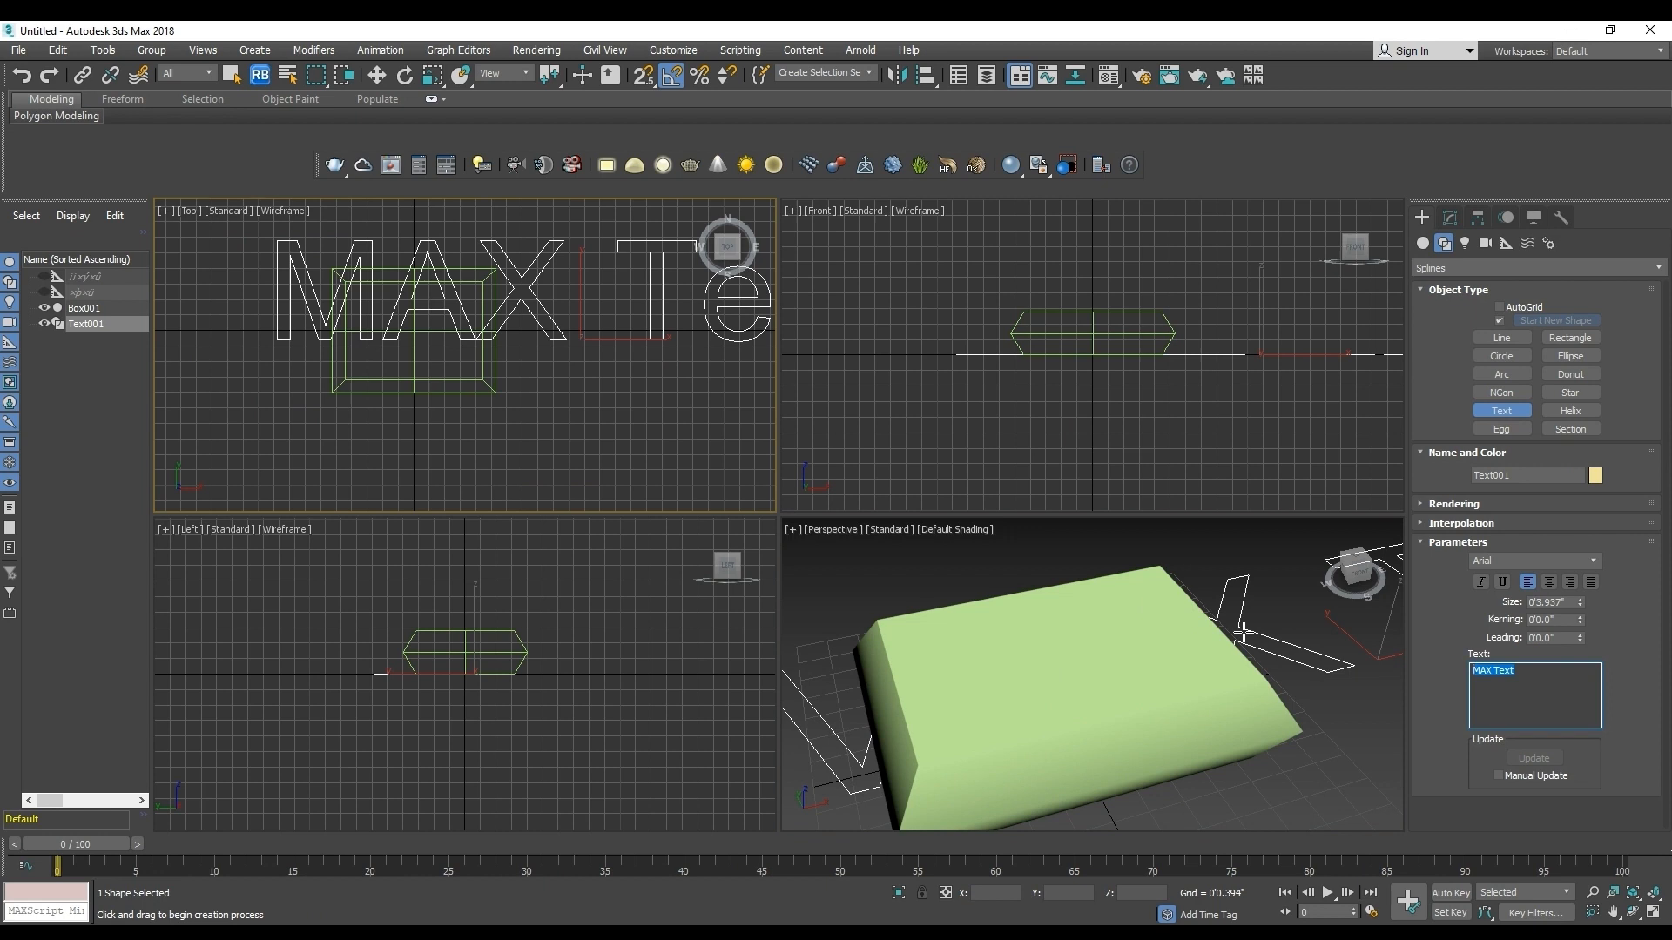
text(Lu)
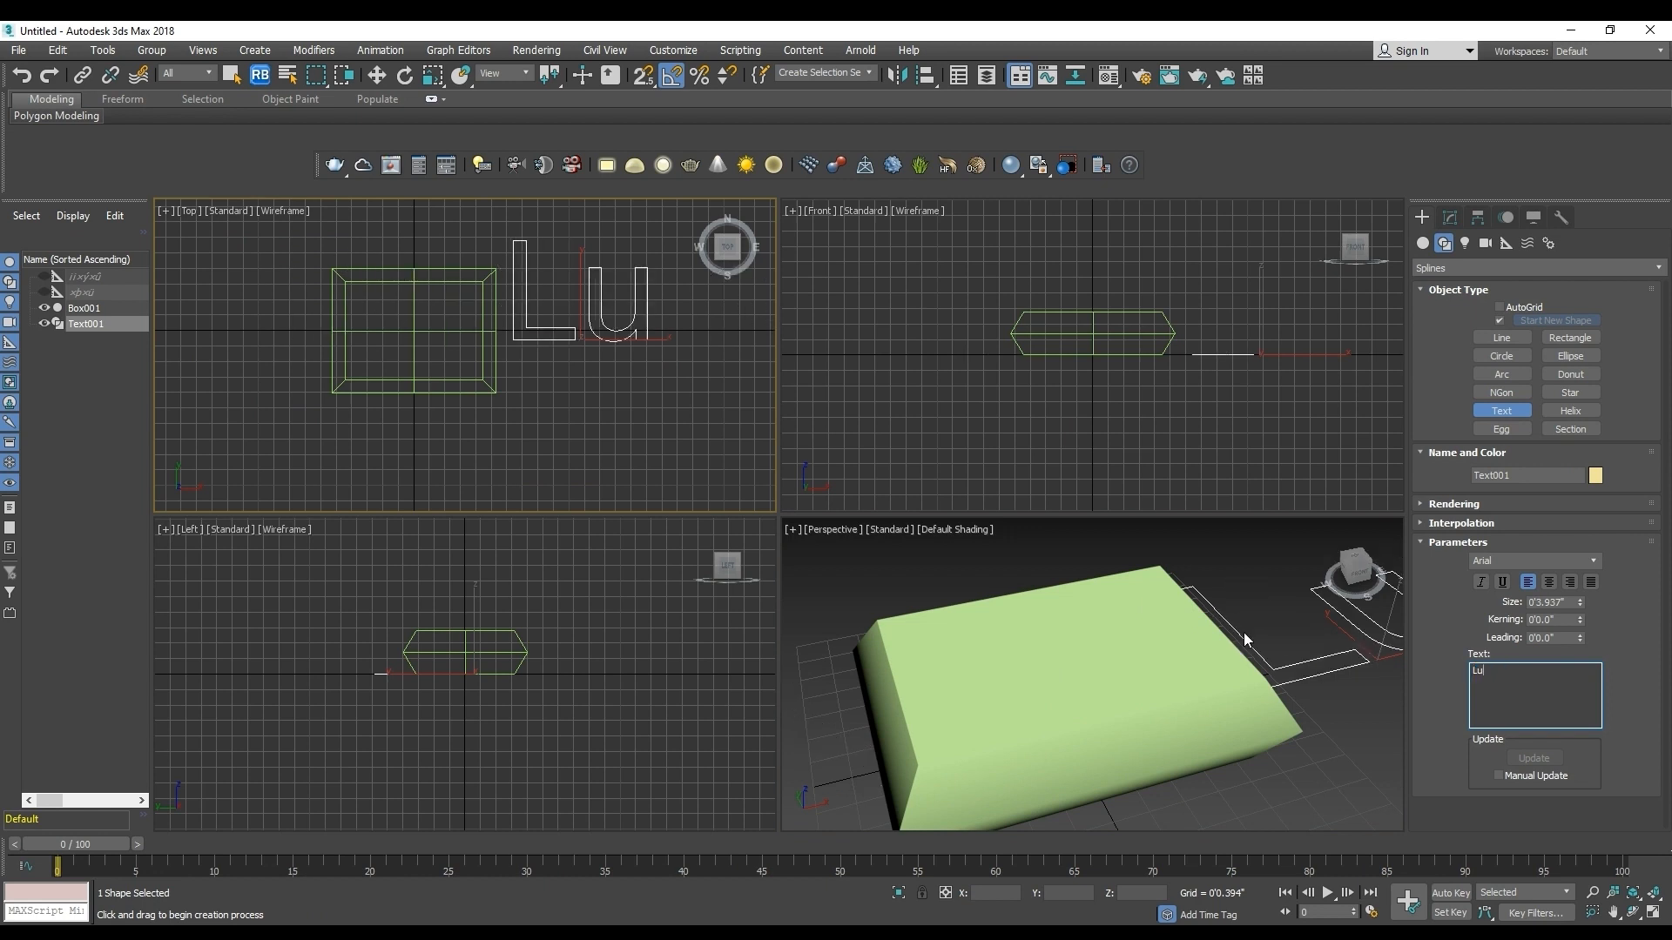
text(x)
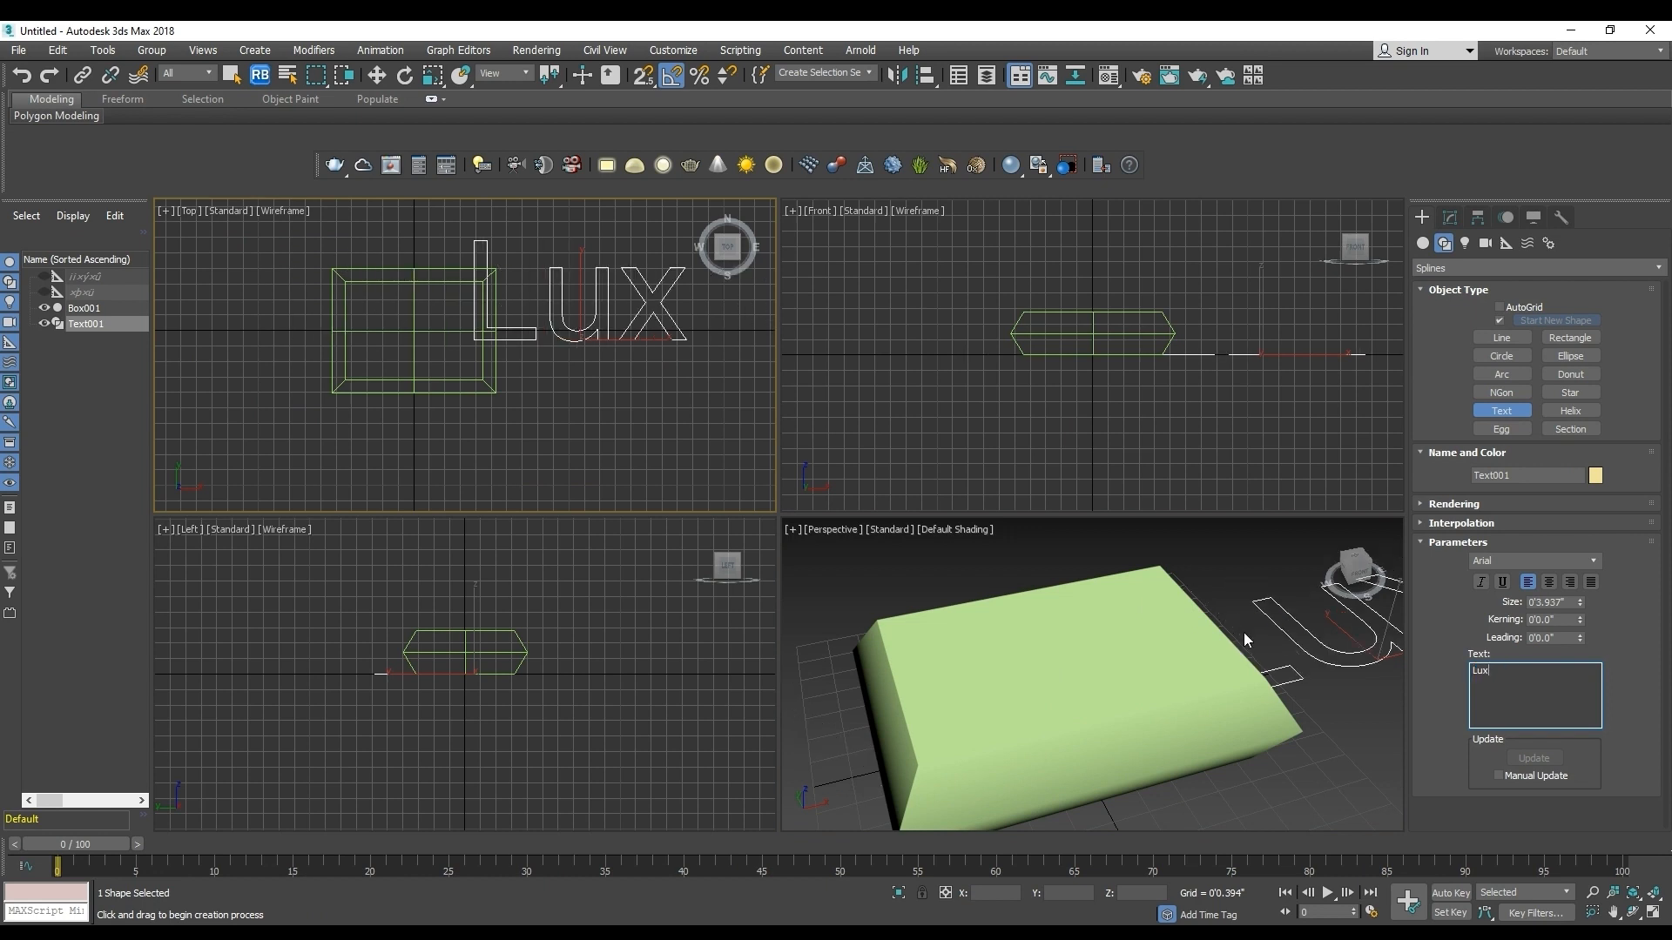
Scale the Lux text down to fit within the box's width and move it just below the box in the top view.
click(377, 76)
drag(593, 314, 647, 433)
click(433, 76)
click(377, 76)
drag(647, 373, 442, 470)
key(r)
click(377, 76)
scroll(1177, 666, down, 3)
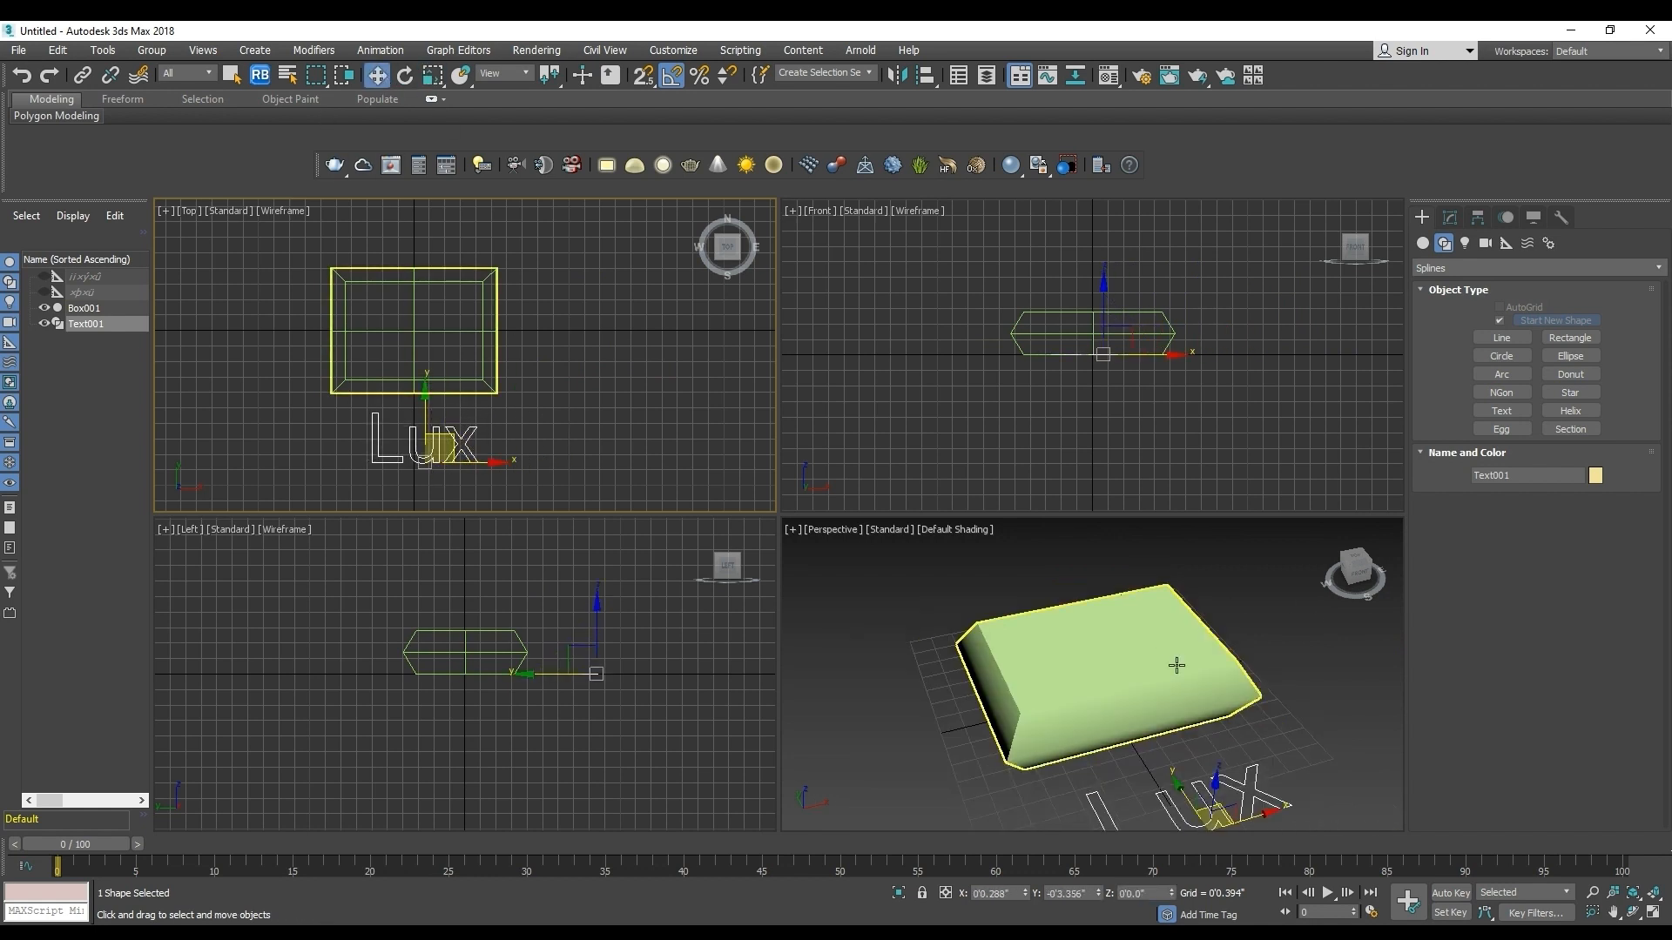
Align the Lux text to the box in X, Y and Z, center to center.
middle_drag(1176, 665, 1119, 645)
click(925, 76)
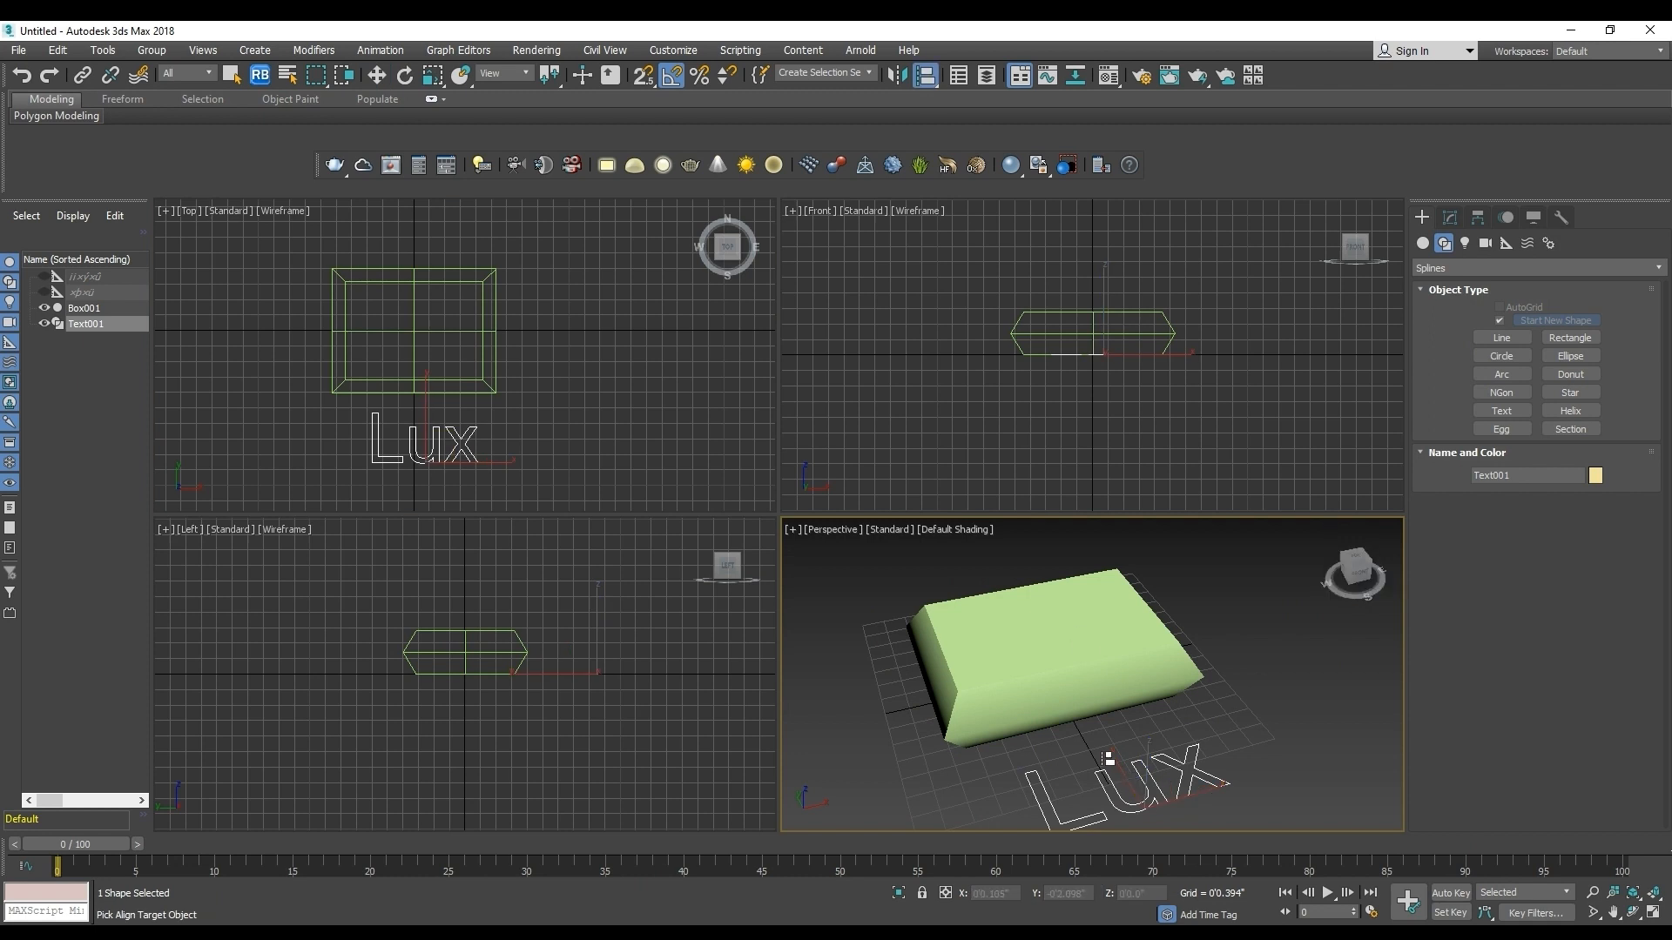
click(1045, 631)
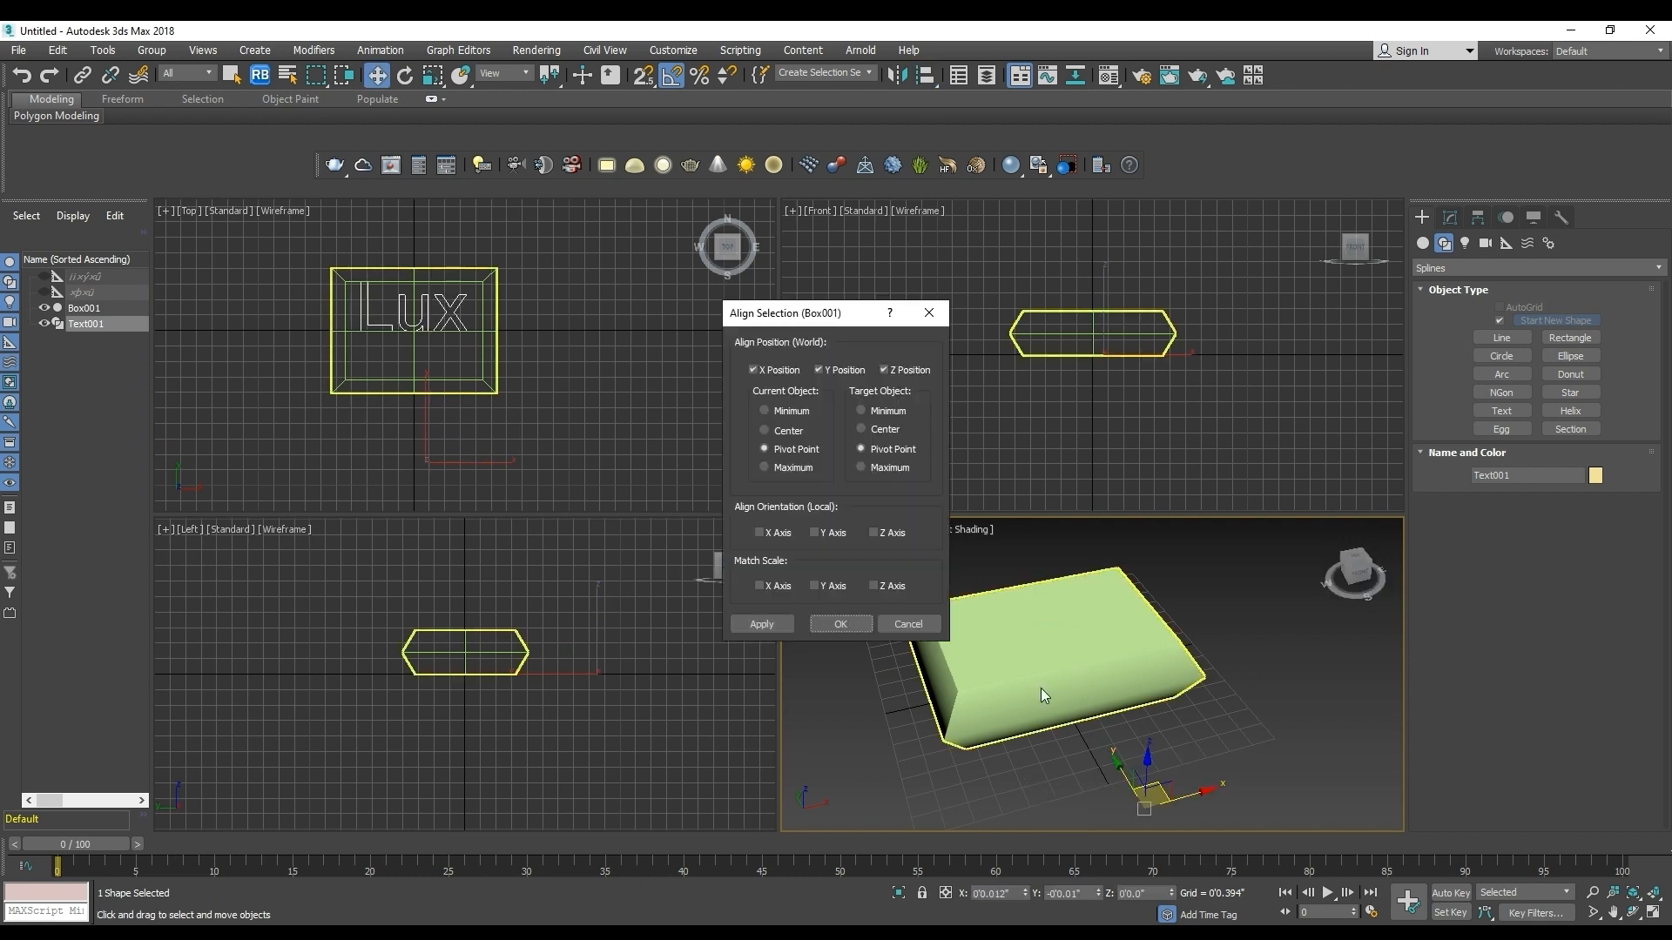
click(861, 430)
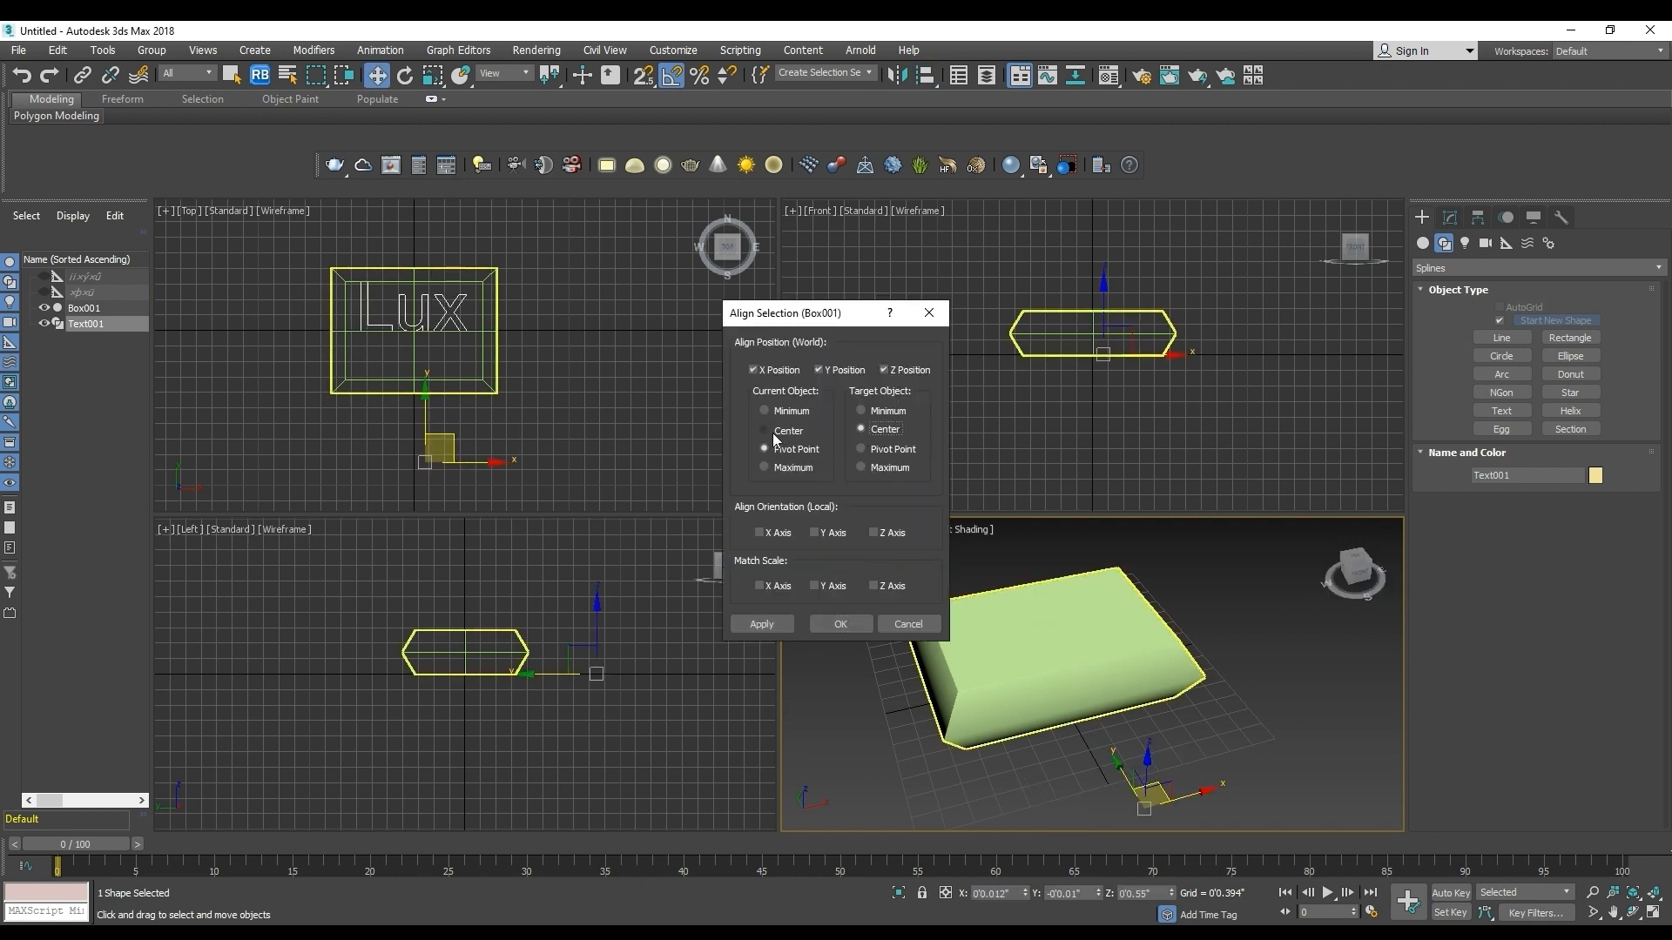
click(766, 431)
click(841, 625)
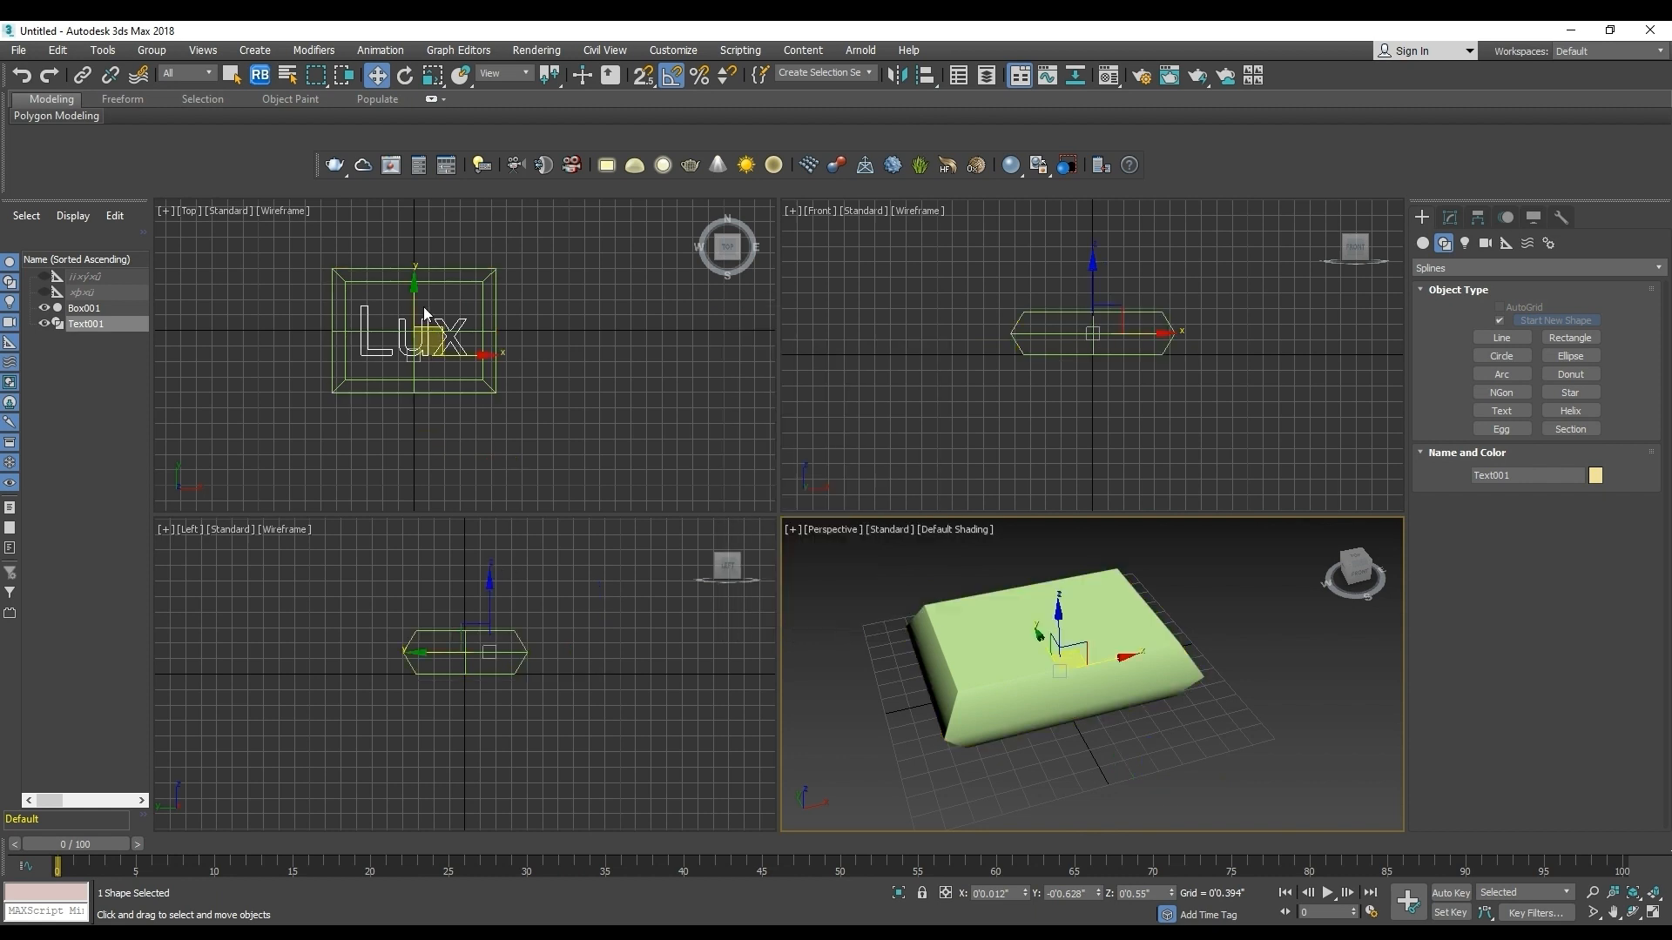
scroll(389, 316, up, 4)
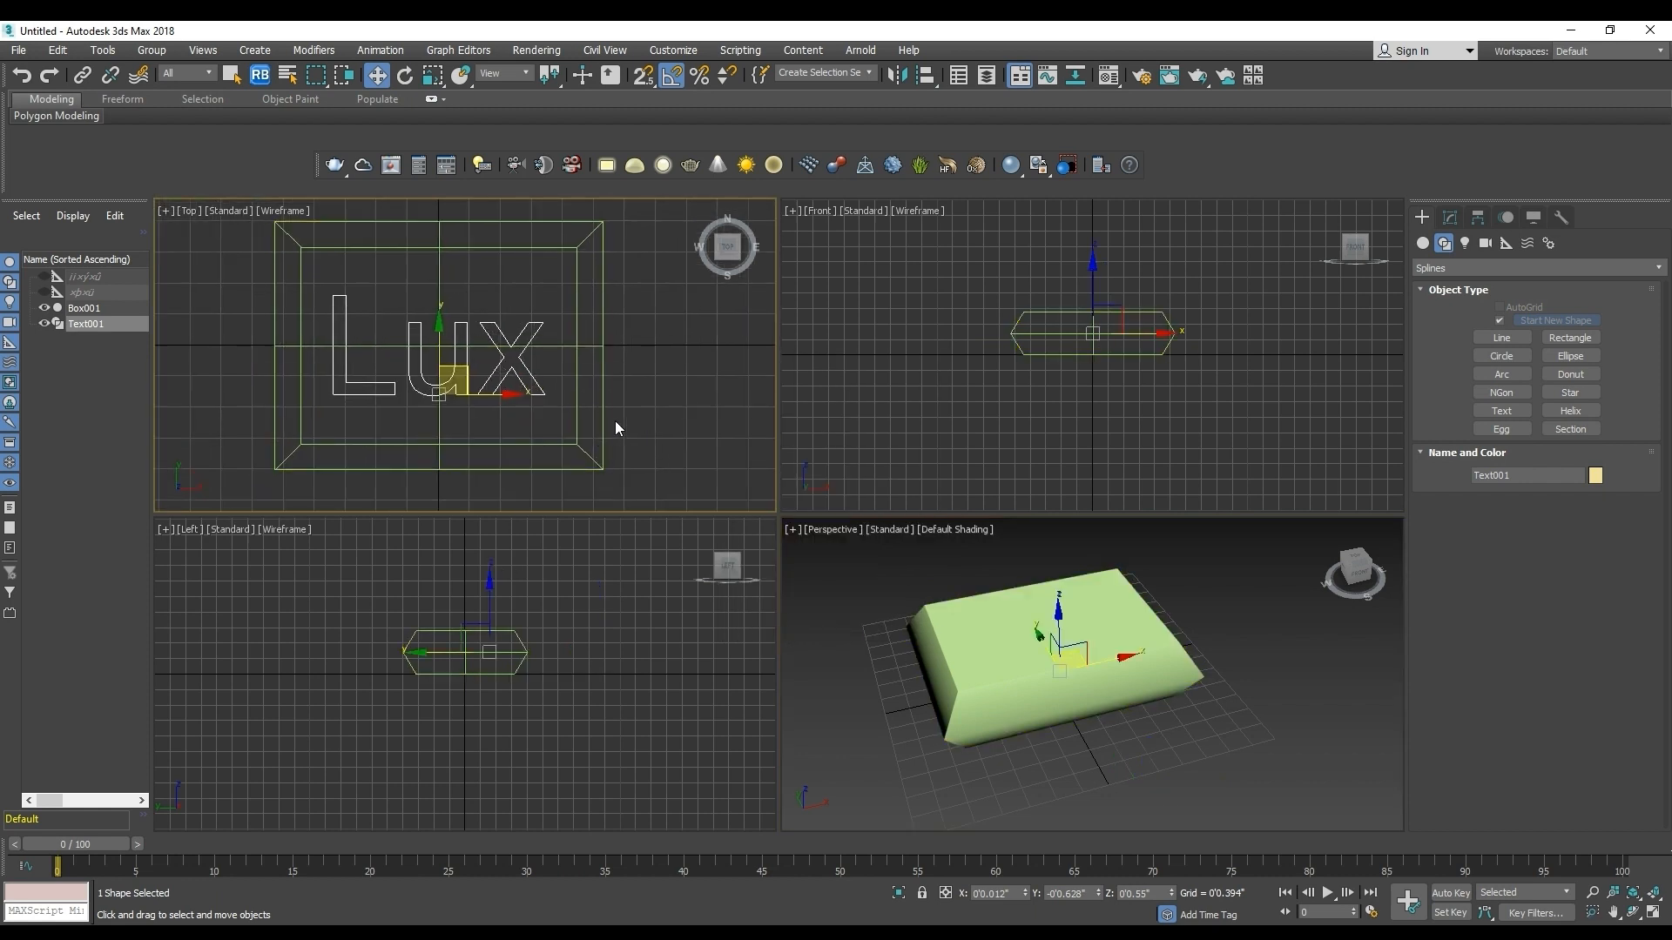
Raise the Lux text by about 0'0.686" in the front view so it sits just above the box.
scroll(615, 368, down, 2)
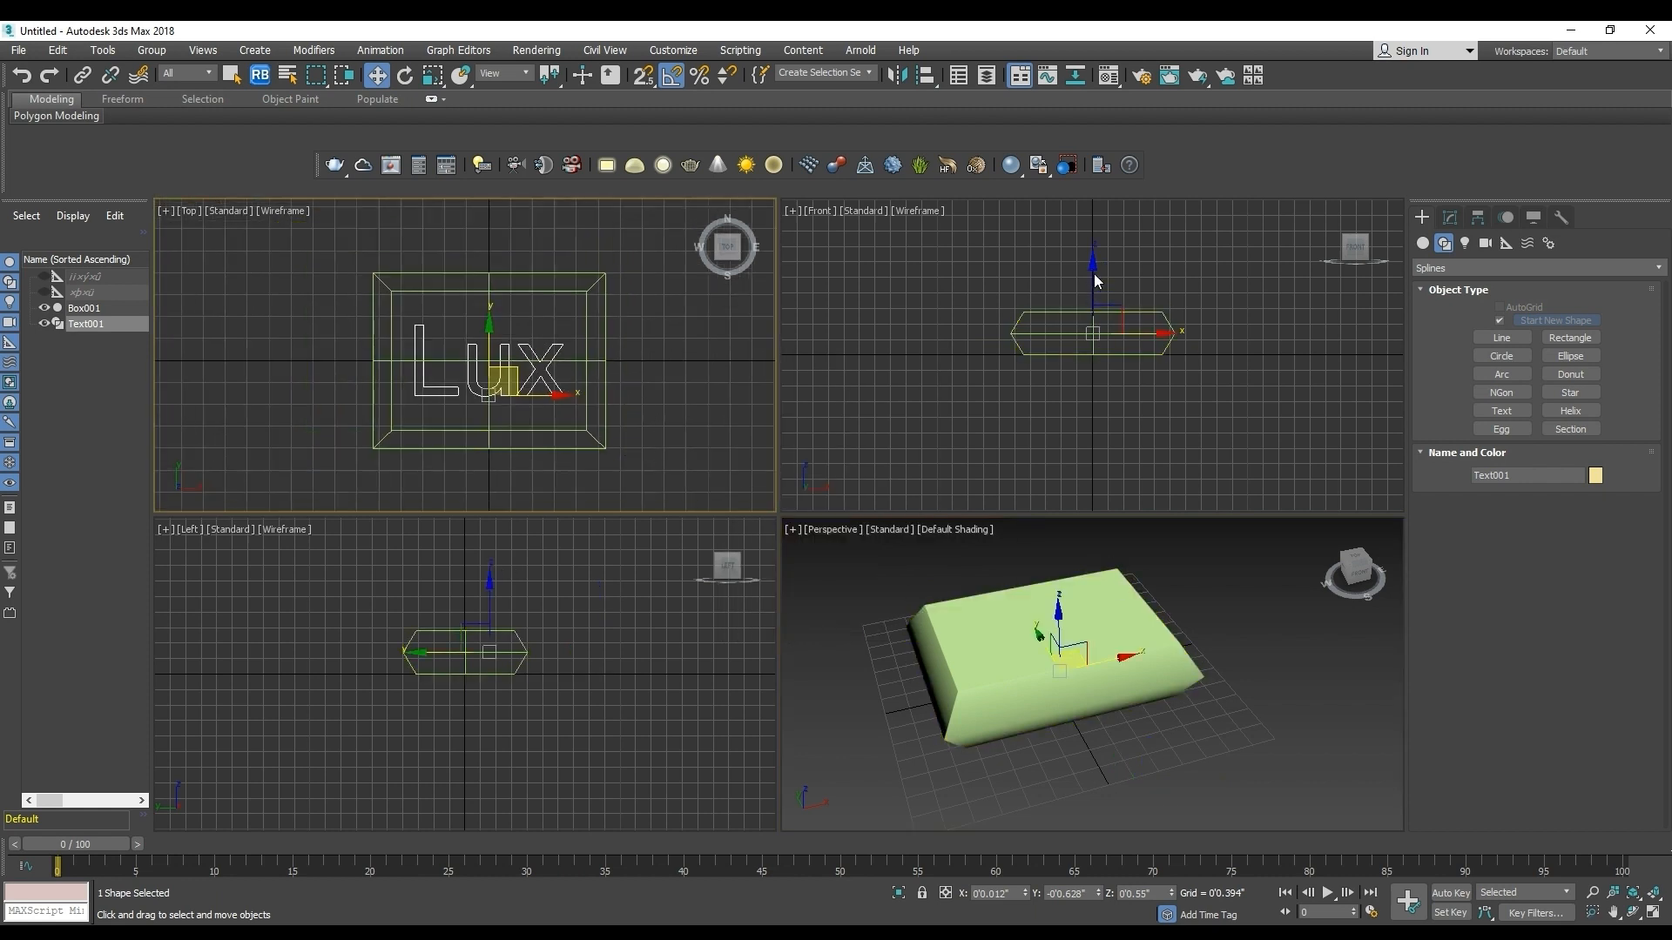
middle_drag(1066, 277, 1057, 309)
drag(1088, 322, 1088, 296)
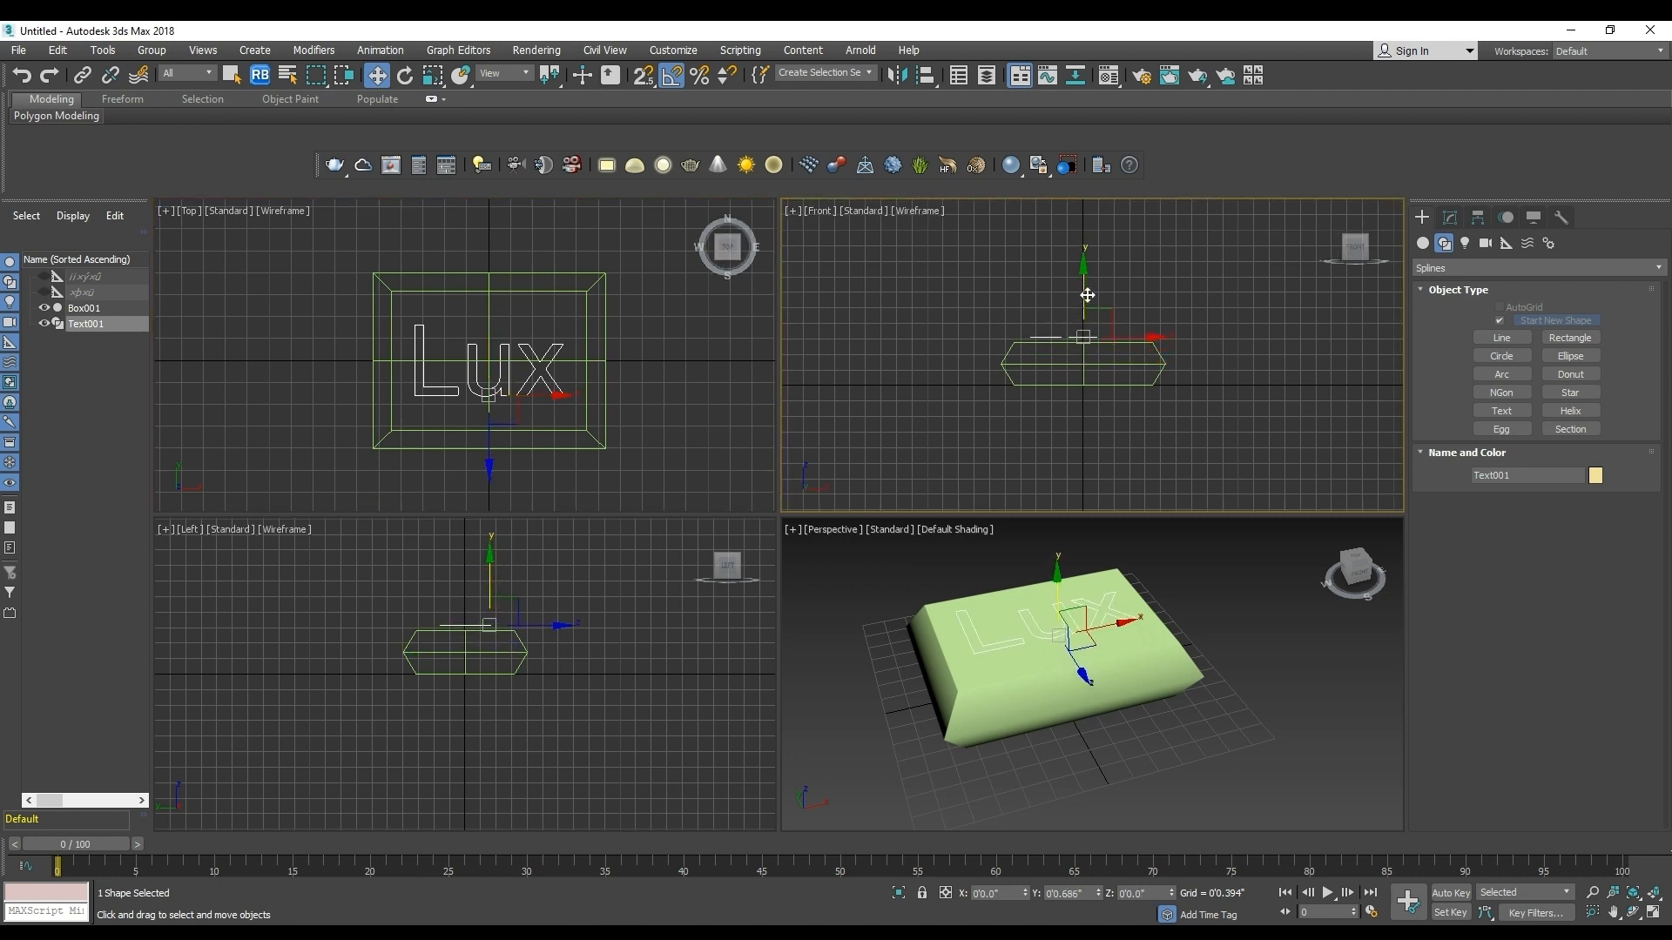
Open the box's Edit Poly modifier, below TurboSmooth, for editing at polygon level.
click(587, 331)
click(1450, 217)
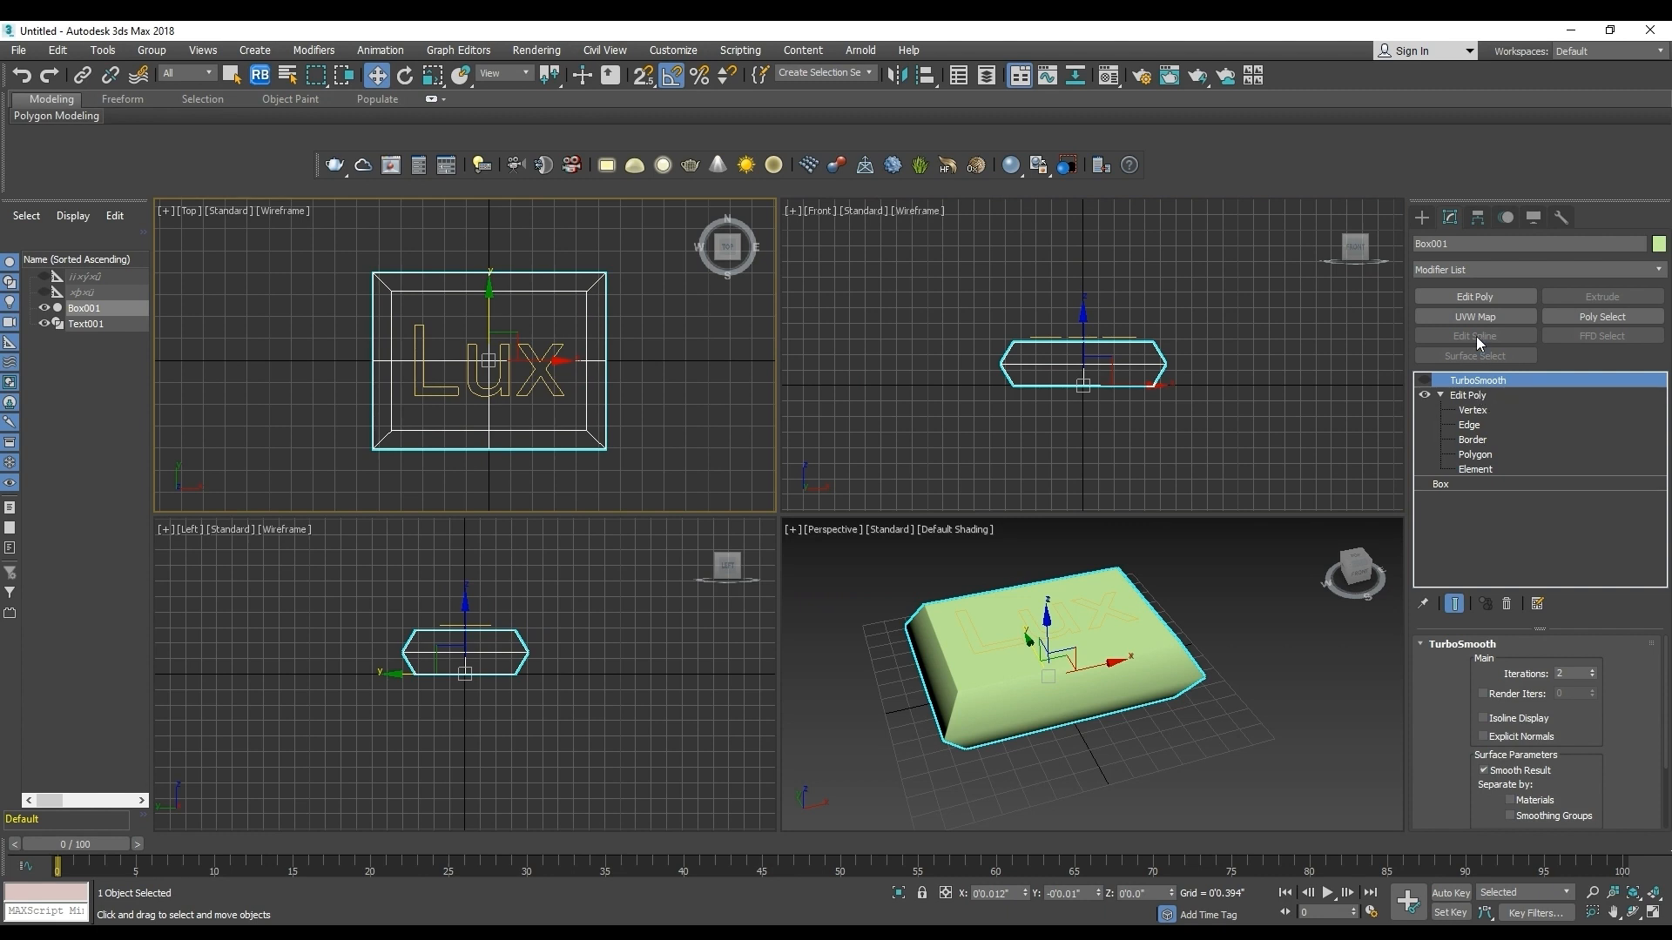
click(1488, 397)
click(1554, 781)
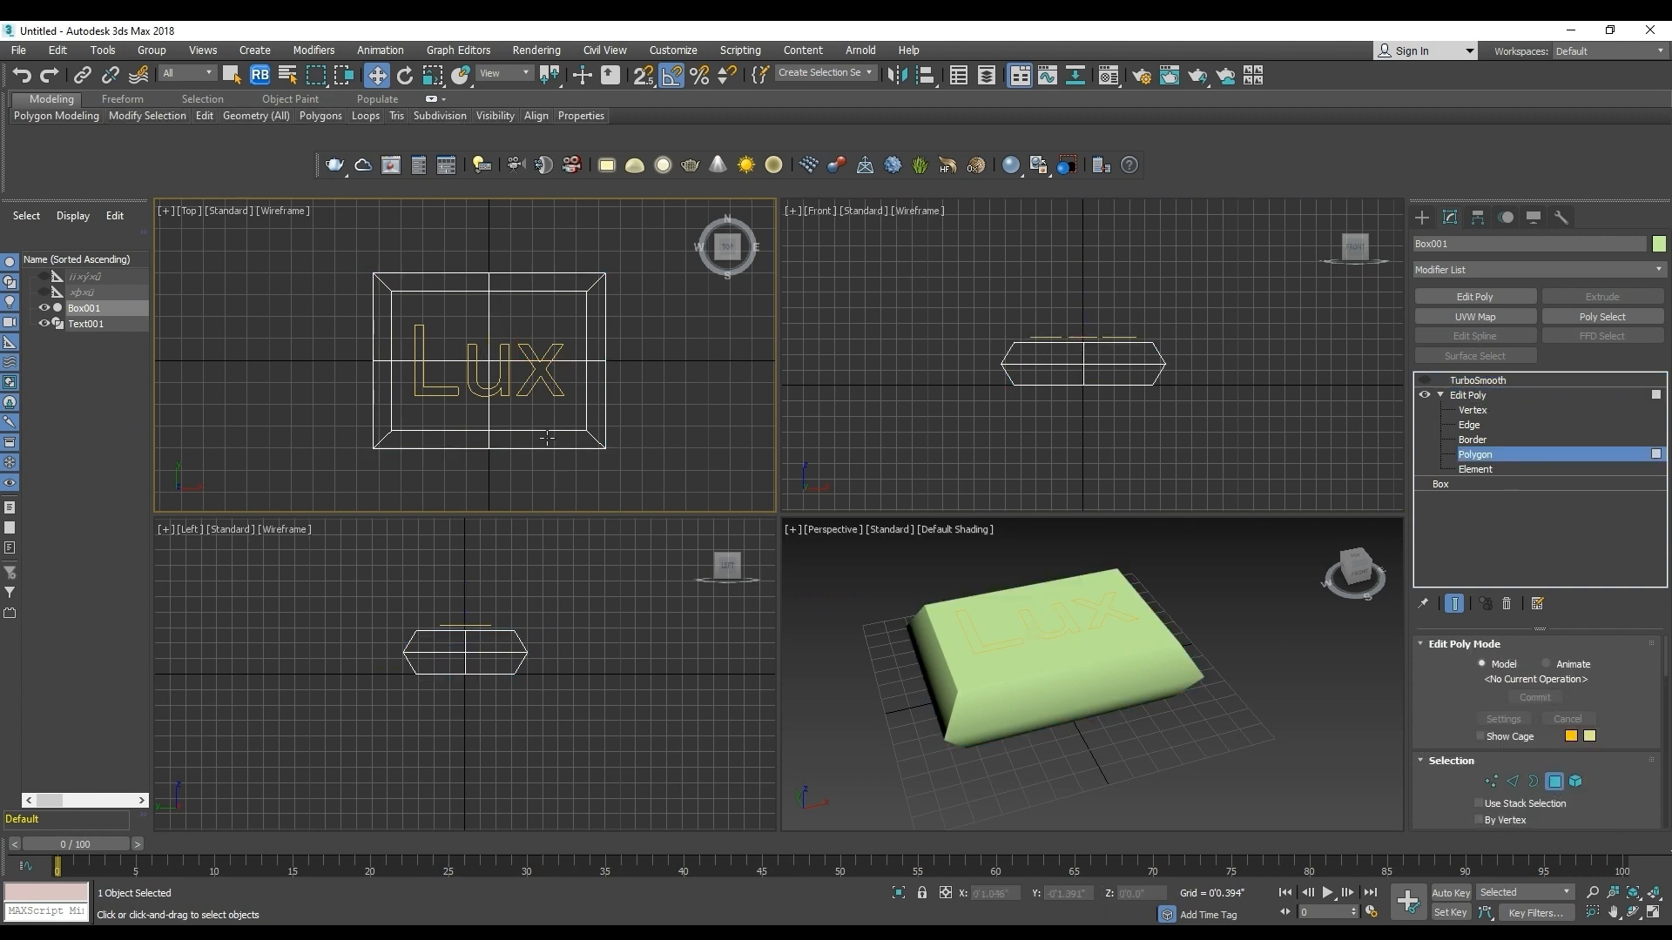
Maximize the perspective view with edged faces shown and select the four polygons of the box's upper face.
middle_drag(1097, 662, 1093, 704)
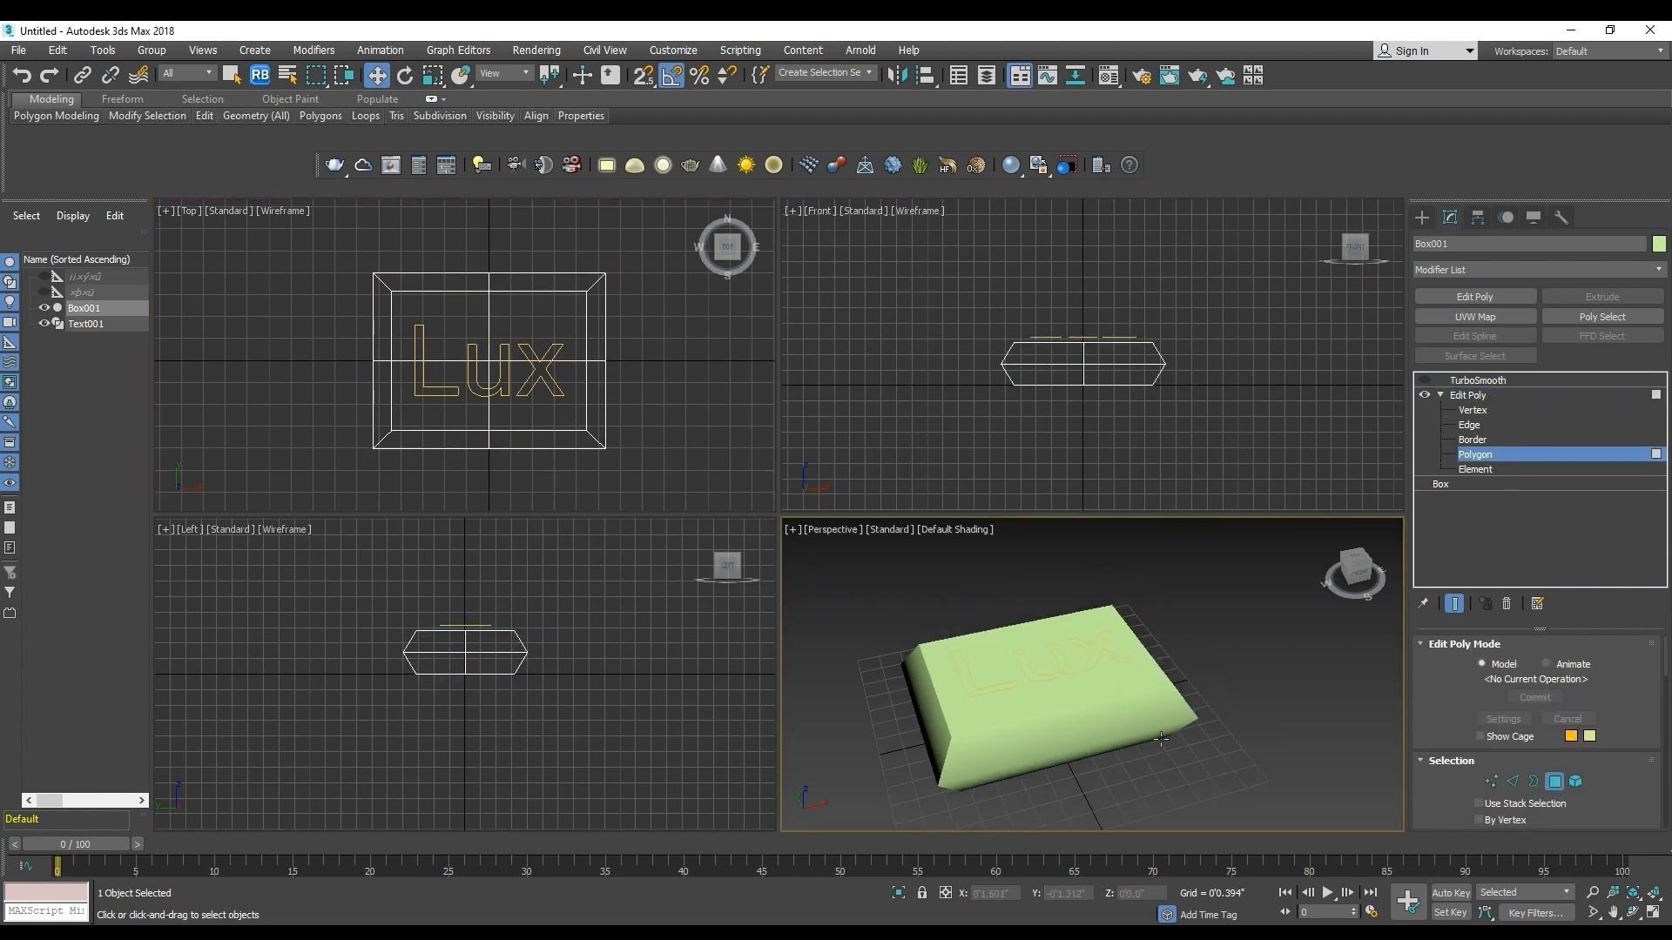
middle_drag(1161, 758, 1165, 772)
key(alt+w)
key(F3)
key(F3)
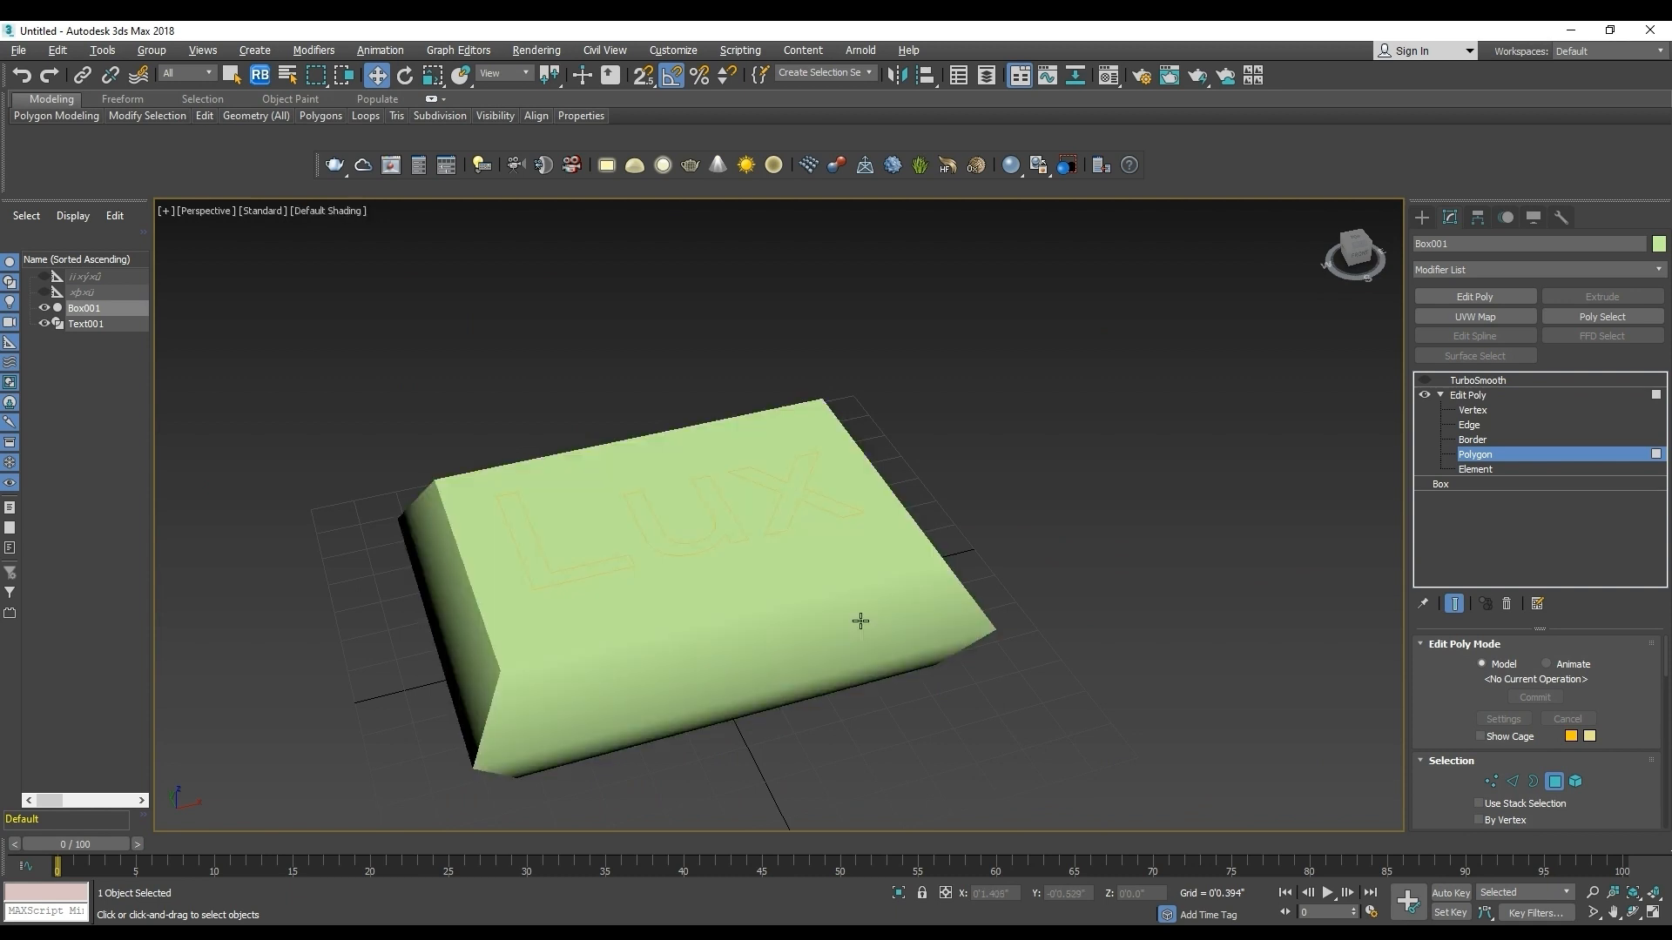
key(F4)
click(810, 557)
ctrl+click(754, 459)
ctrl+click(558, 502)
ctrl+click(596, 592)
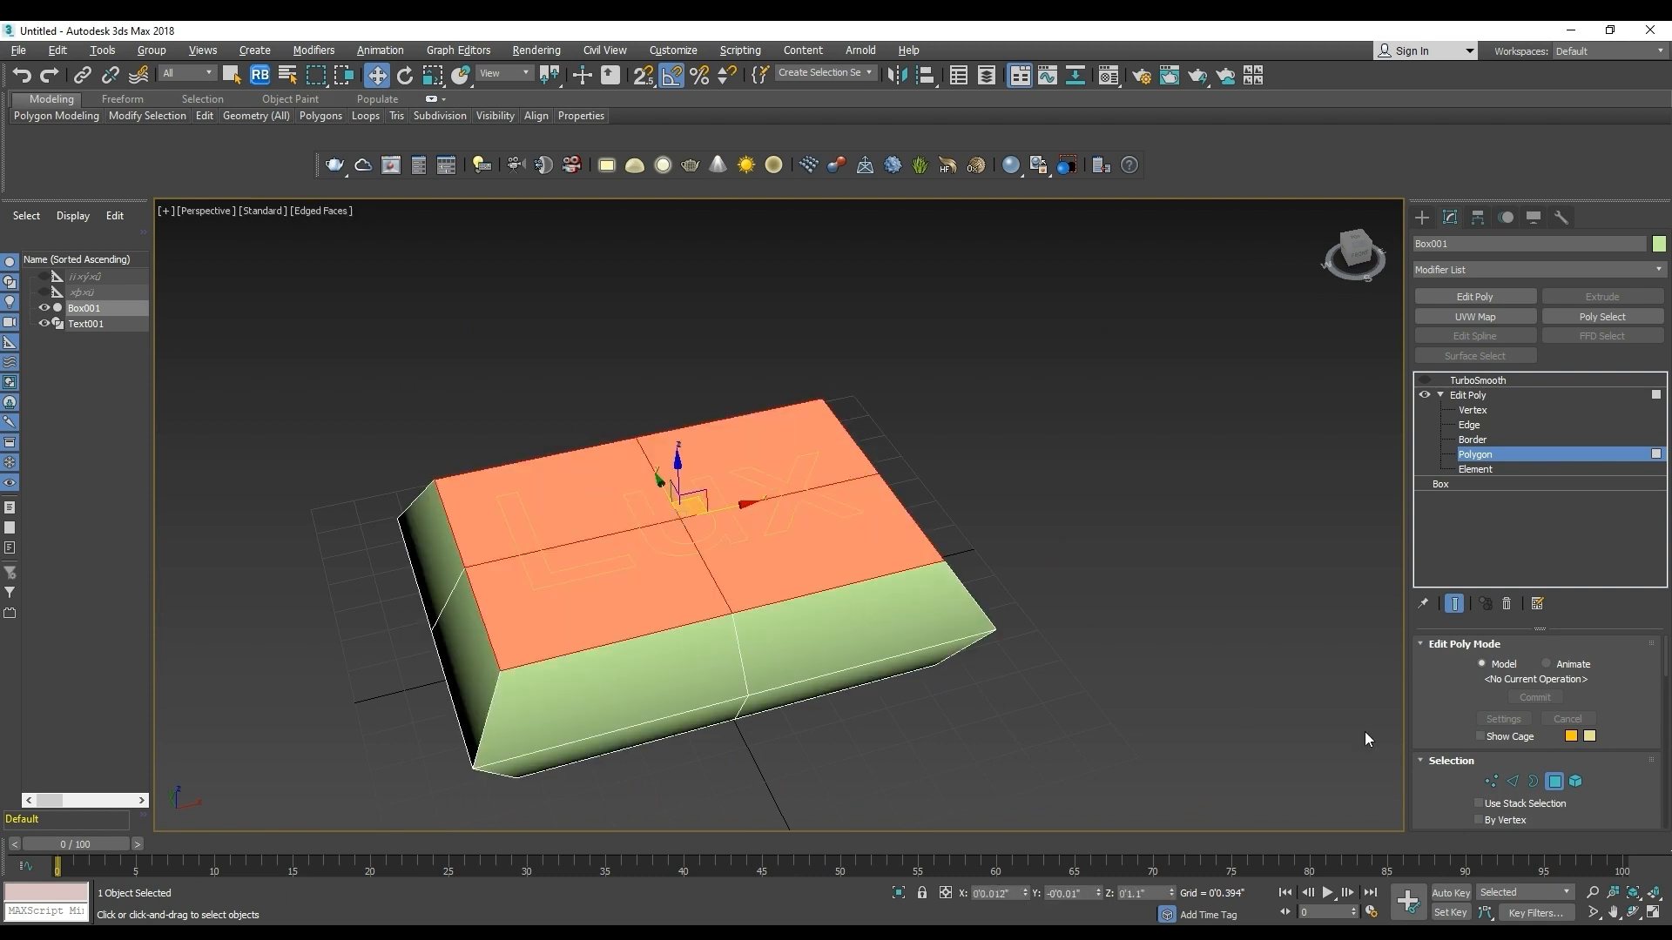
Inset the four selected upper polygons as a group by 0'0.508", judging the border against the text from above.
drag(1617, 800, 1617, 780)
scroll(1603, 757, down, 5)
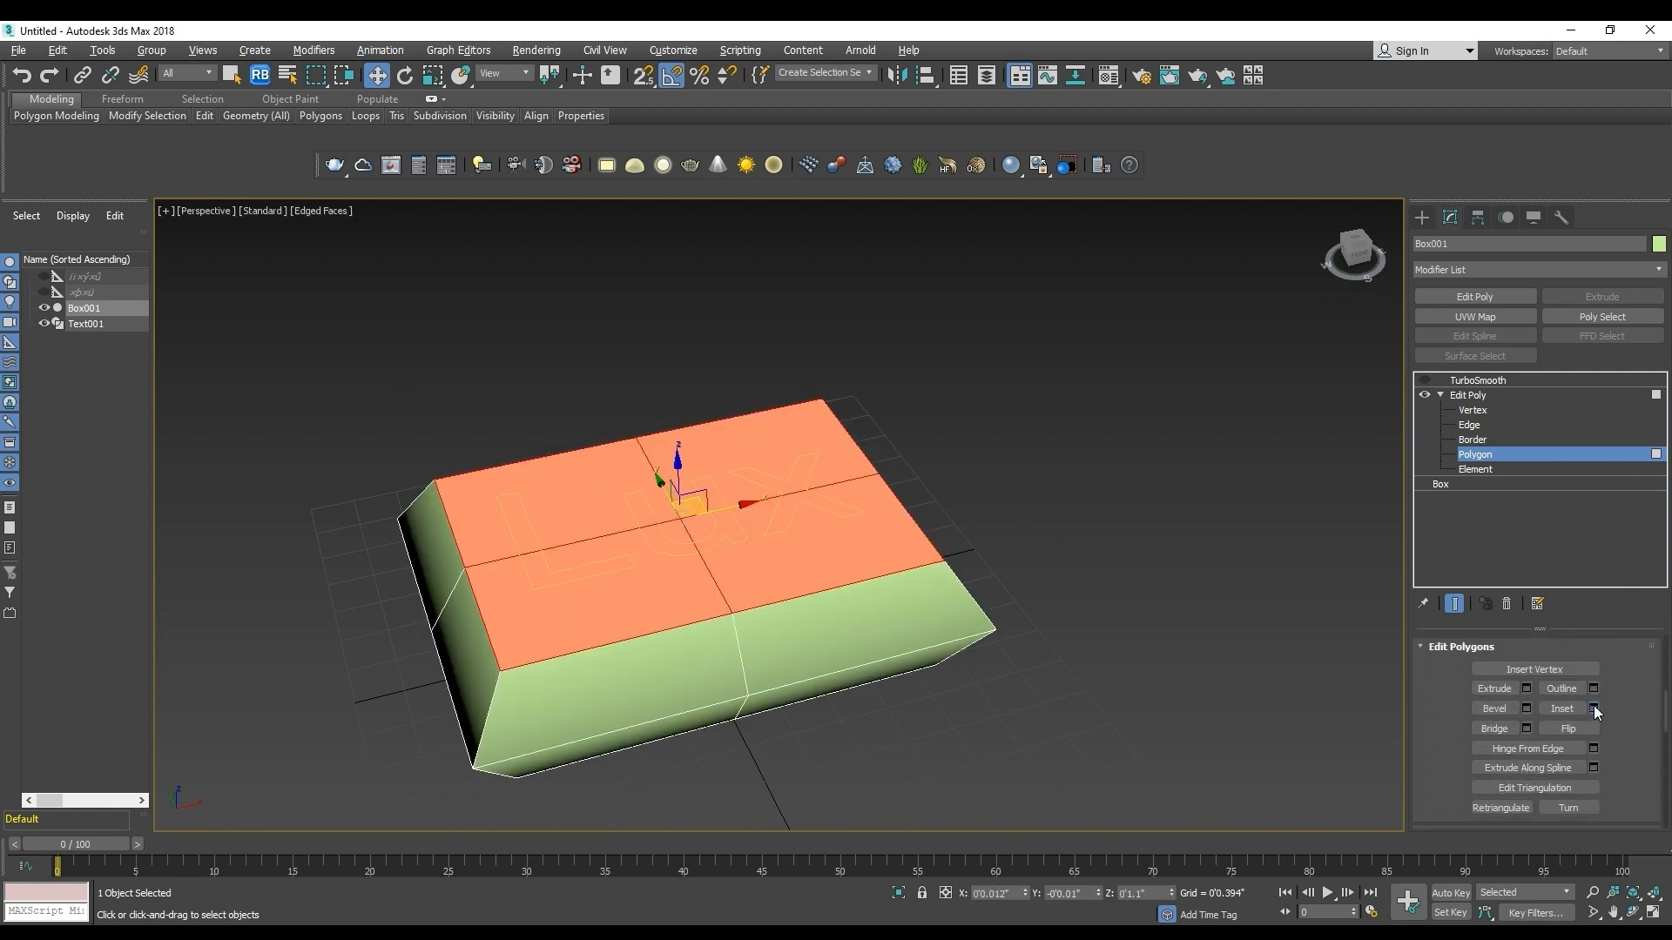
click(1593, 708)
drag(795, 562, 794, 489)
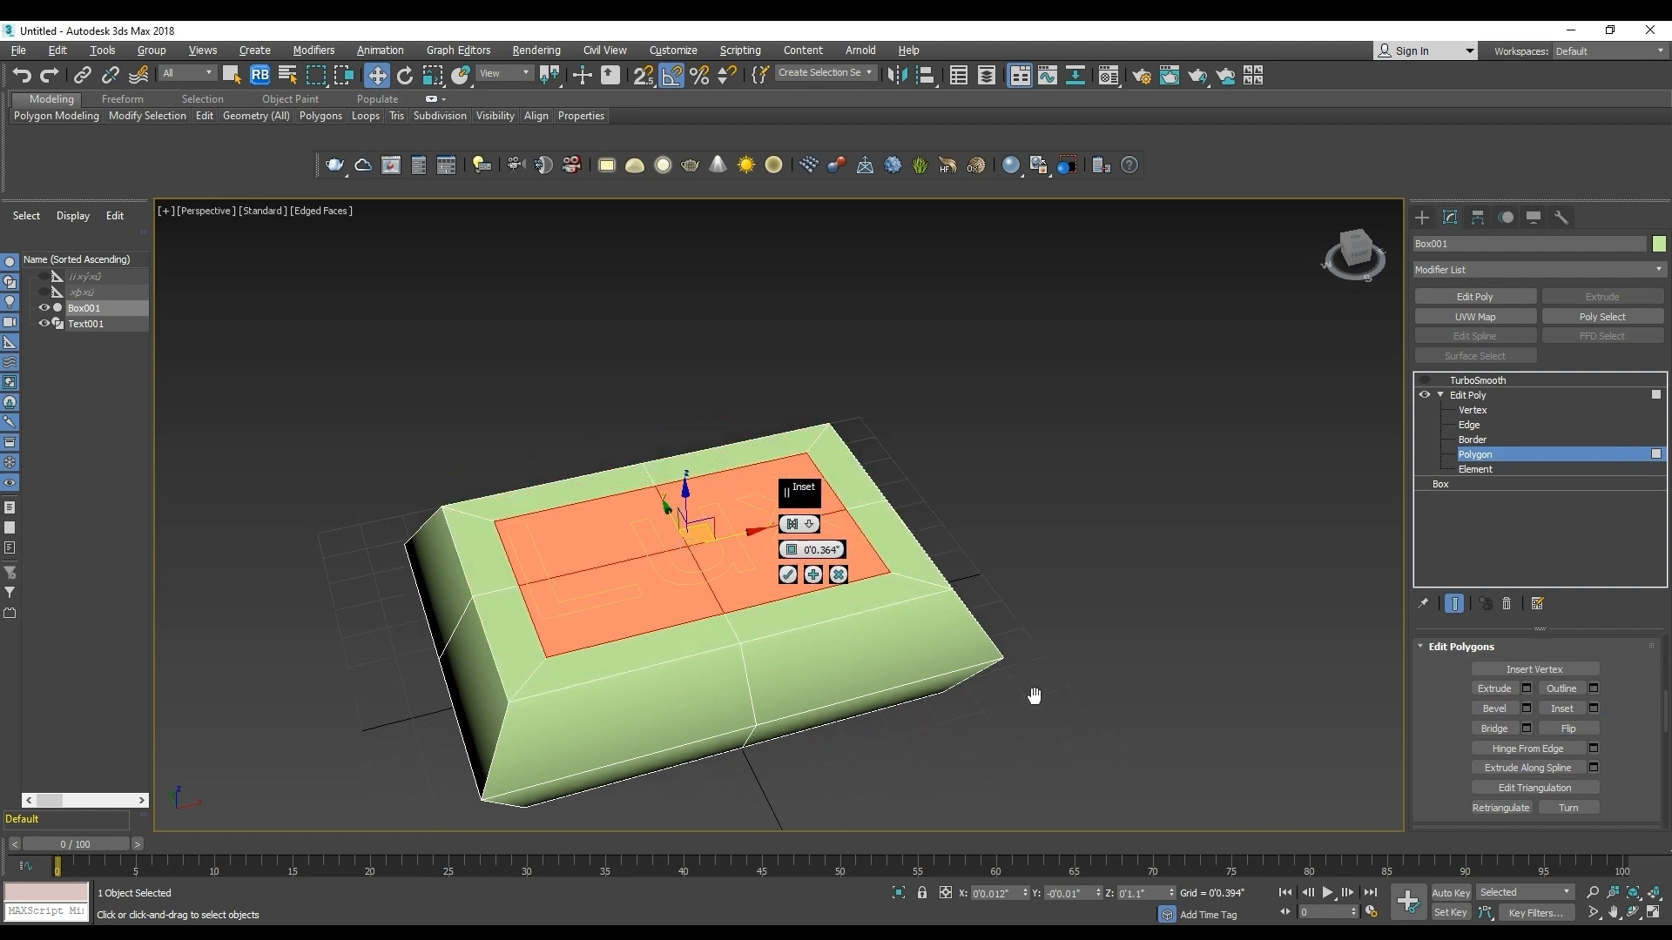
key(t)
scroll(914, 666, down, 2)
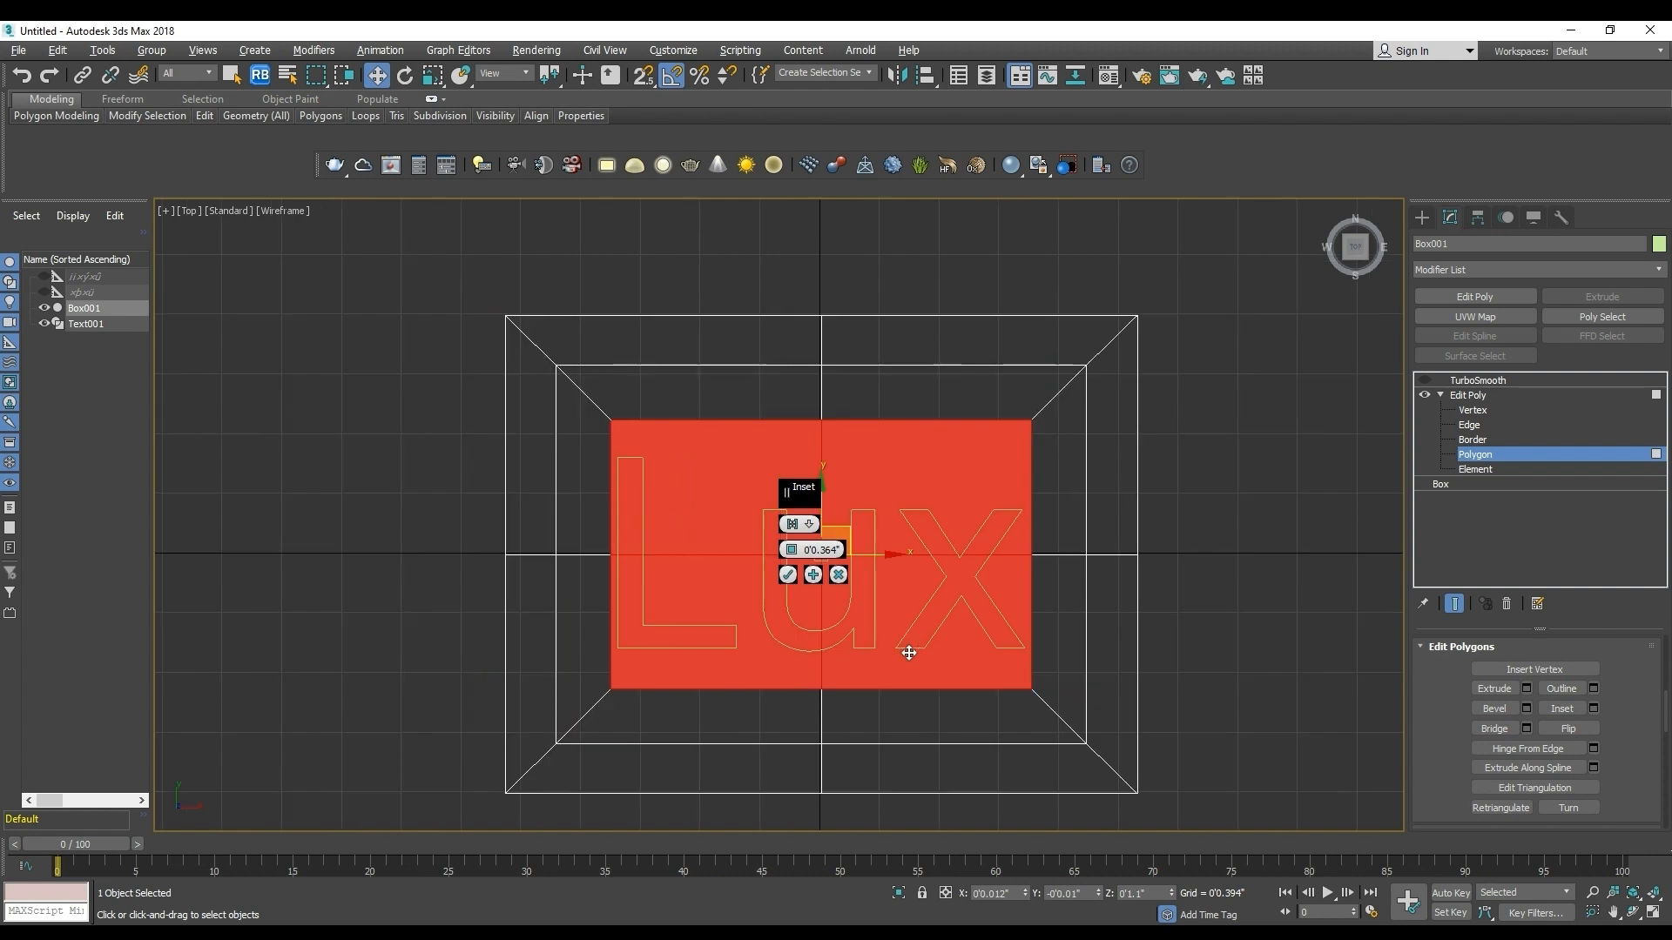
drag(791, 549, 790, 531)
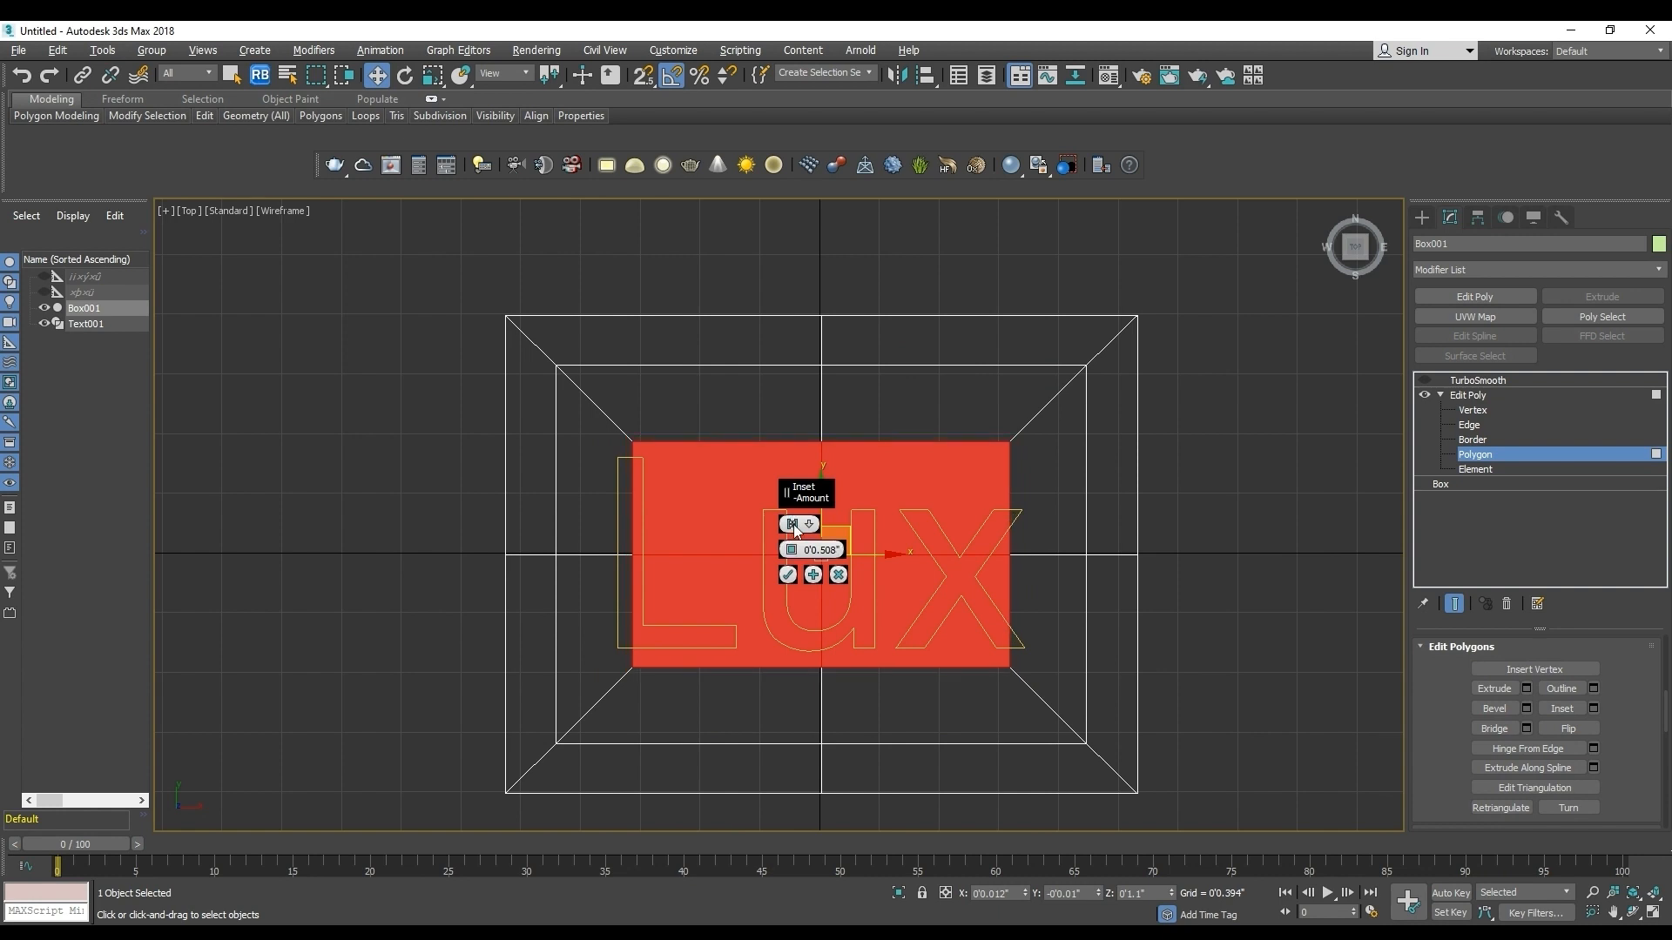
click(790, 578)
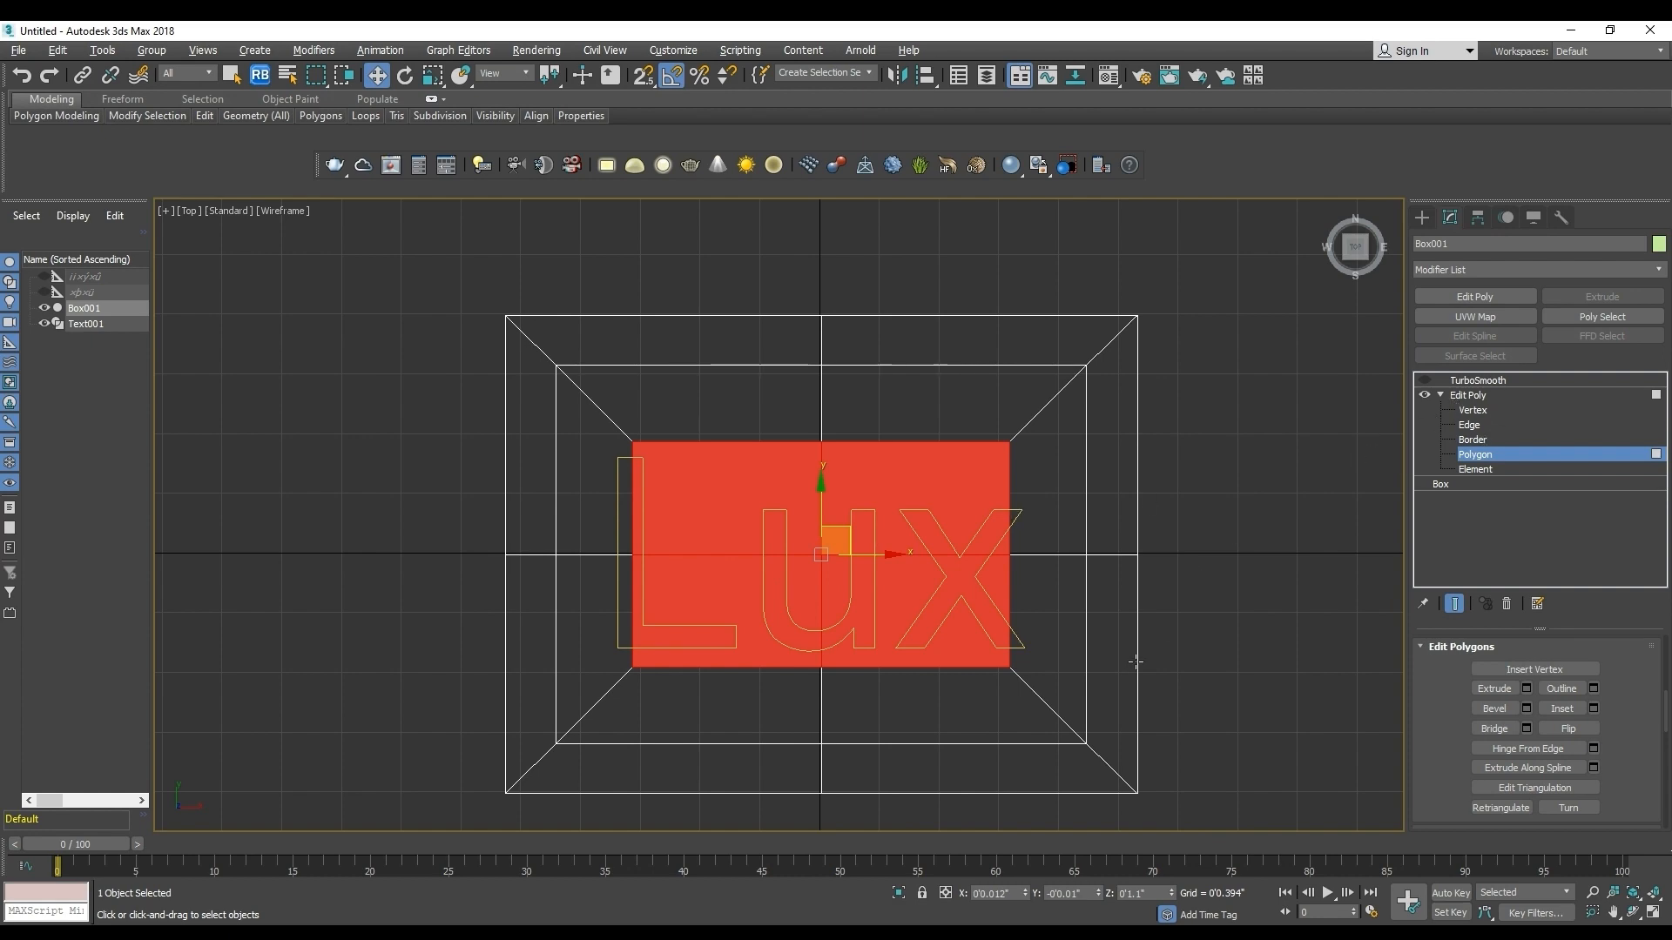
Extrude the inset polygons inward with a height of -0'0.068" to form a shallow recess.
key(p)
alt+middle_drag(983, 698, 1041, 661)
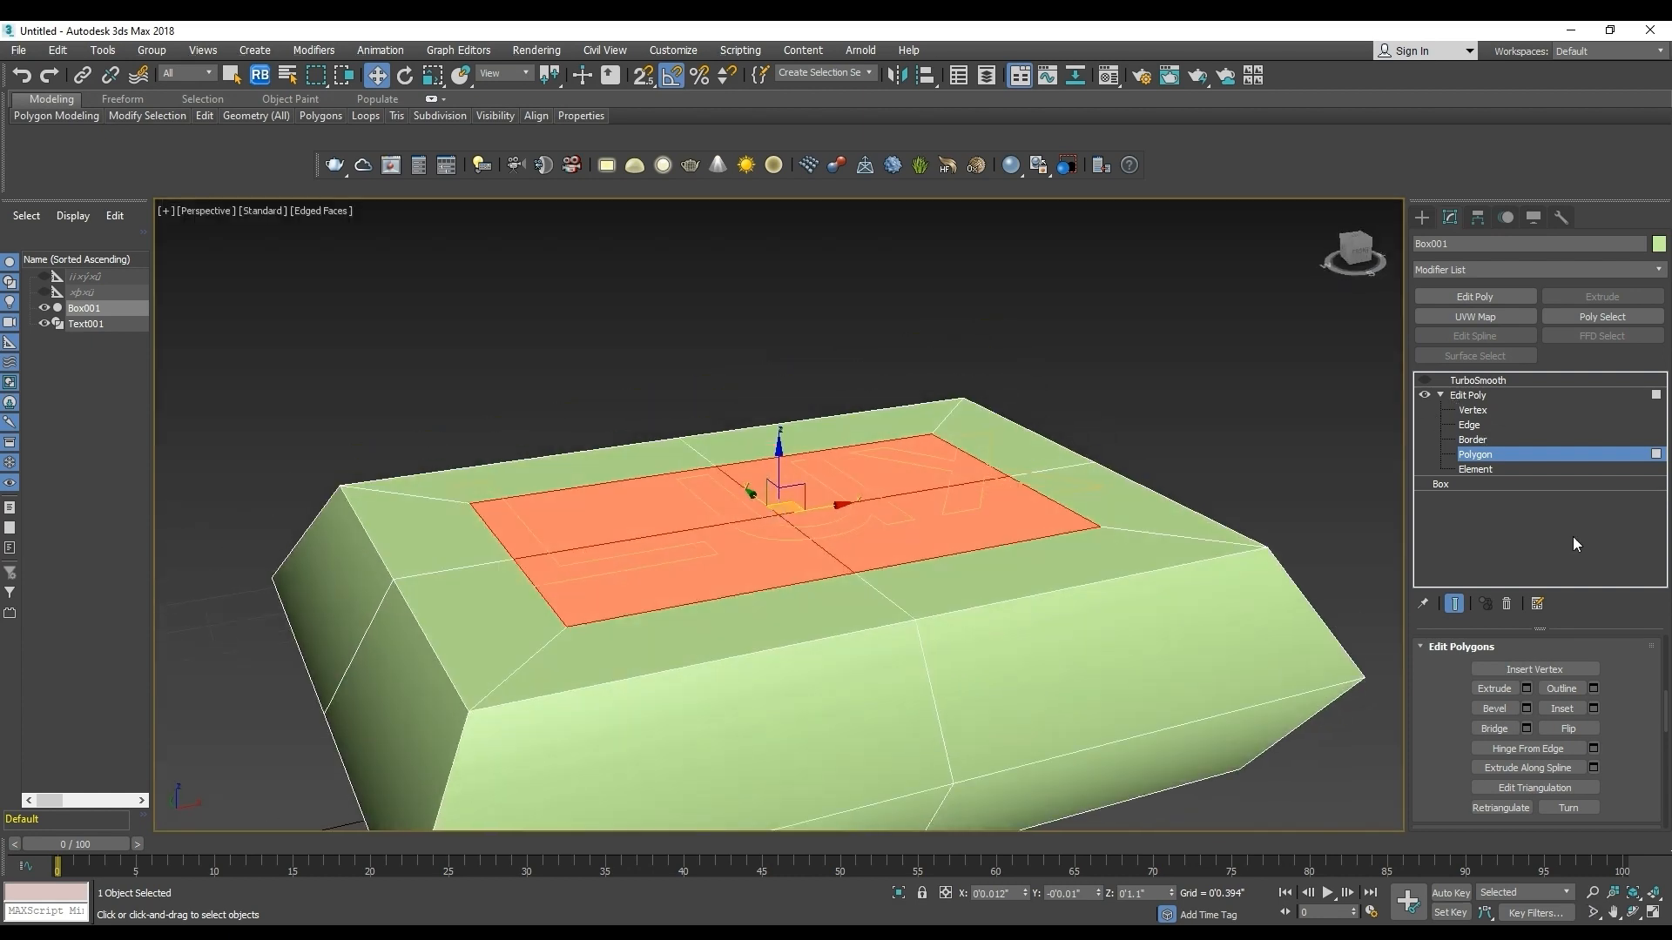
click(1527, 687)
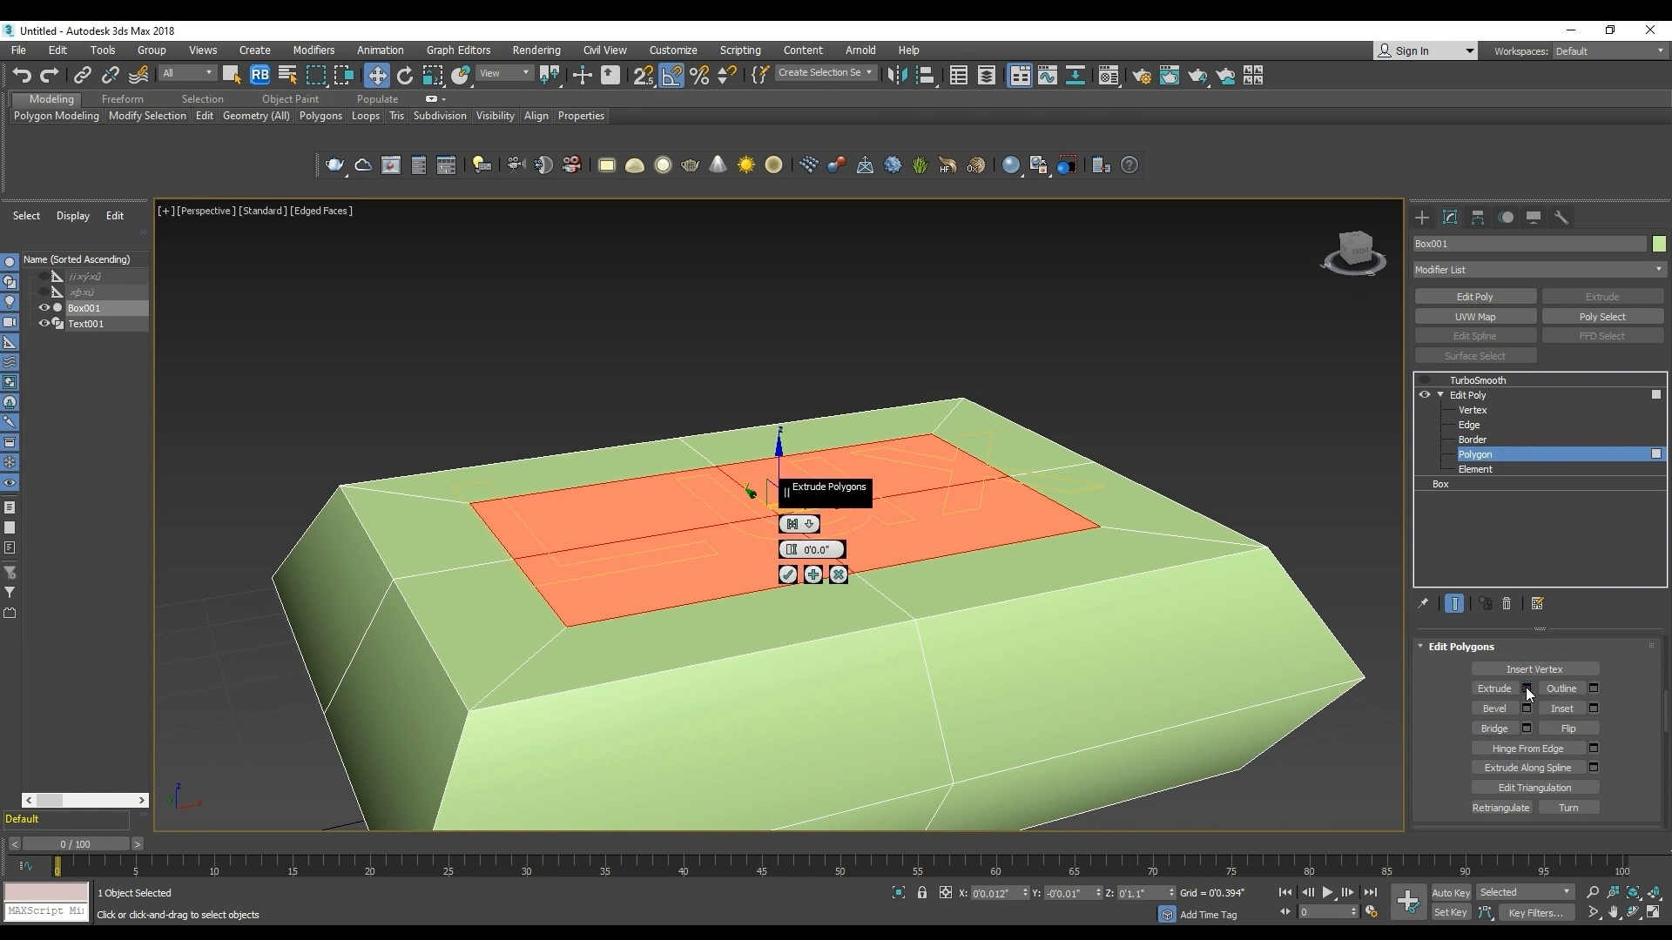
drag(790, 549, 792, 567)
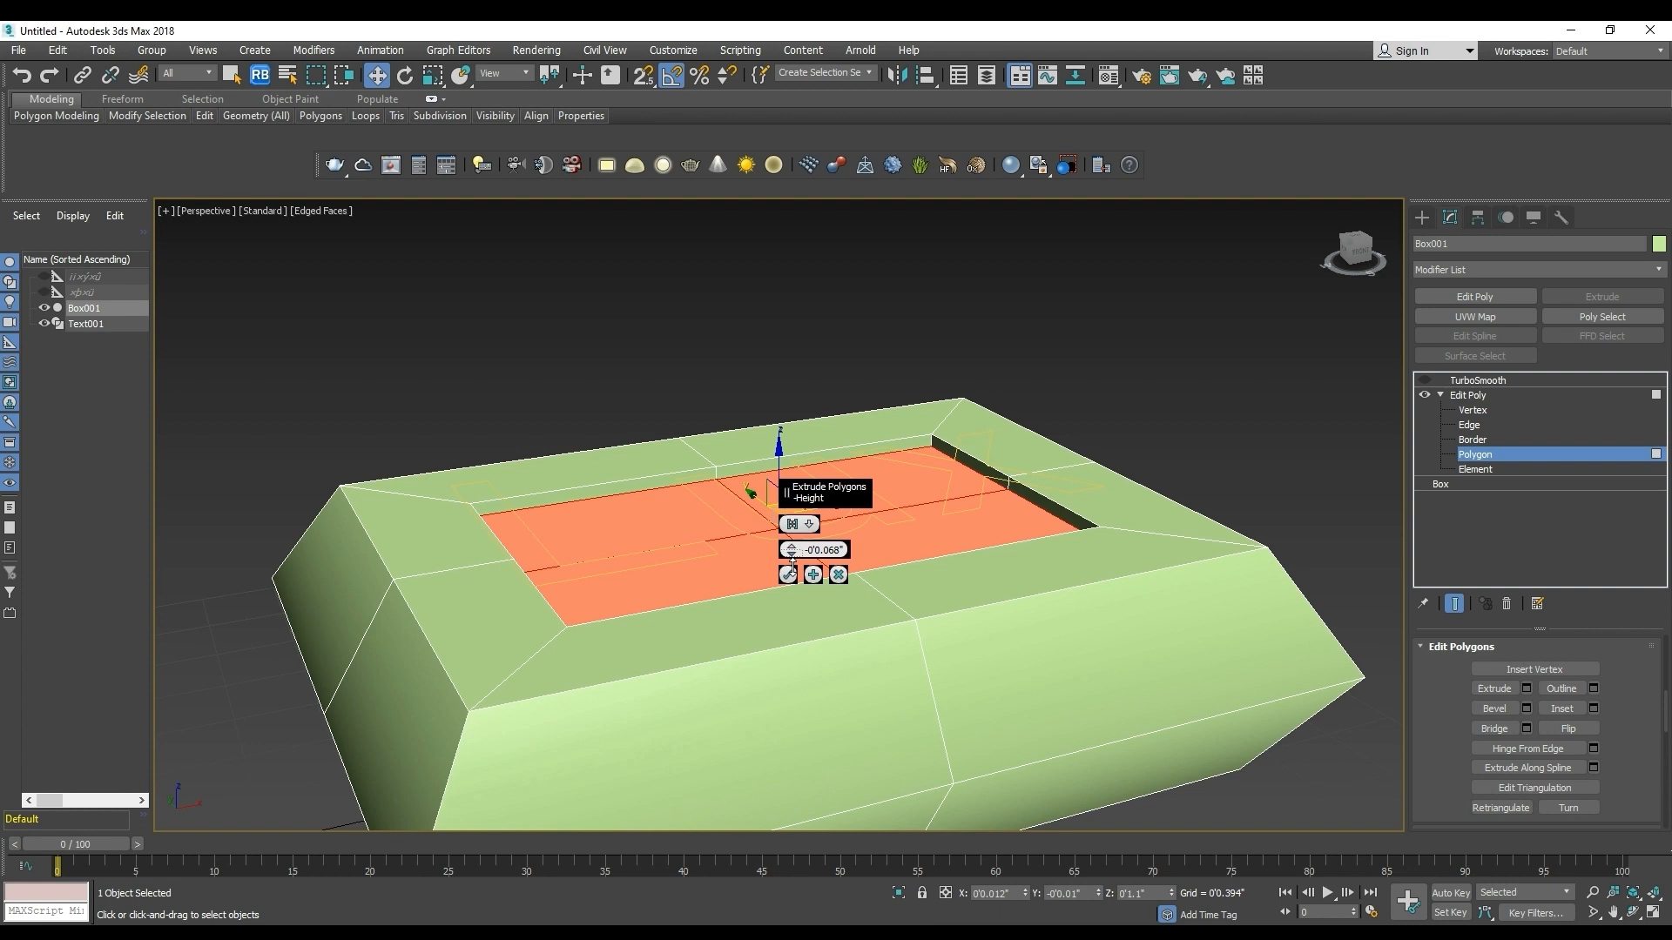
click(788, 575)
alt+middle_drag(1057, 676, 1045, 683)
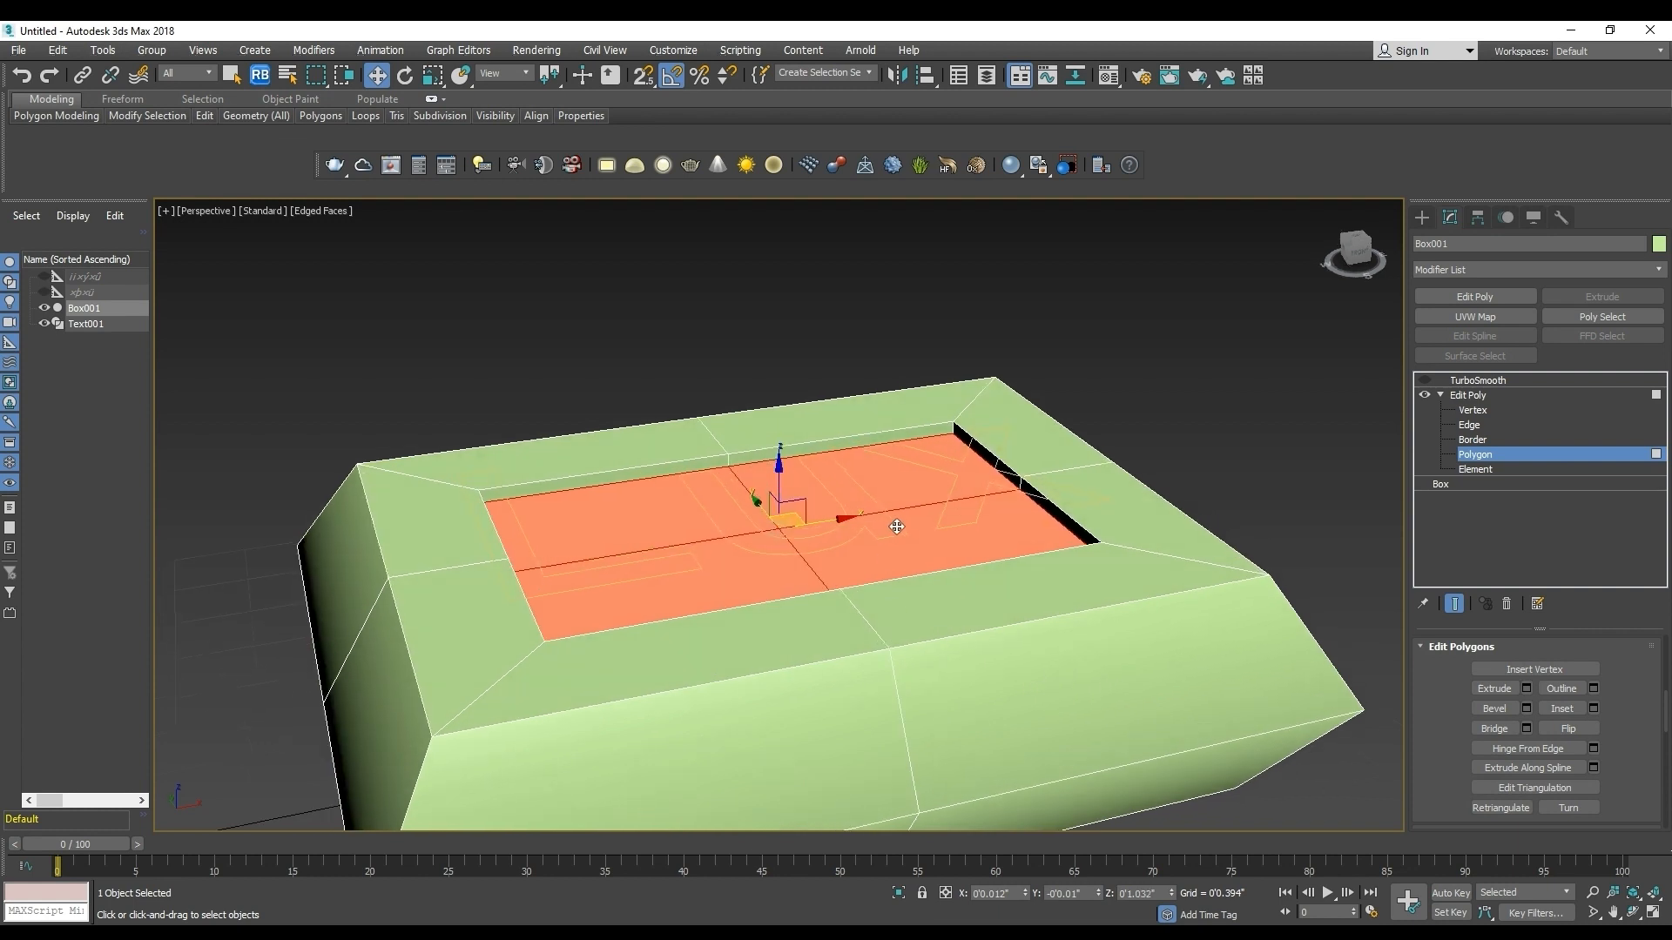
Leave polygon editing of the box and reduce the Lux text's size to 0'3.543" in the top view.
key(t)
key(F3)
click(1480, 384)
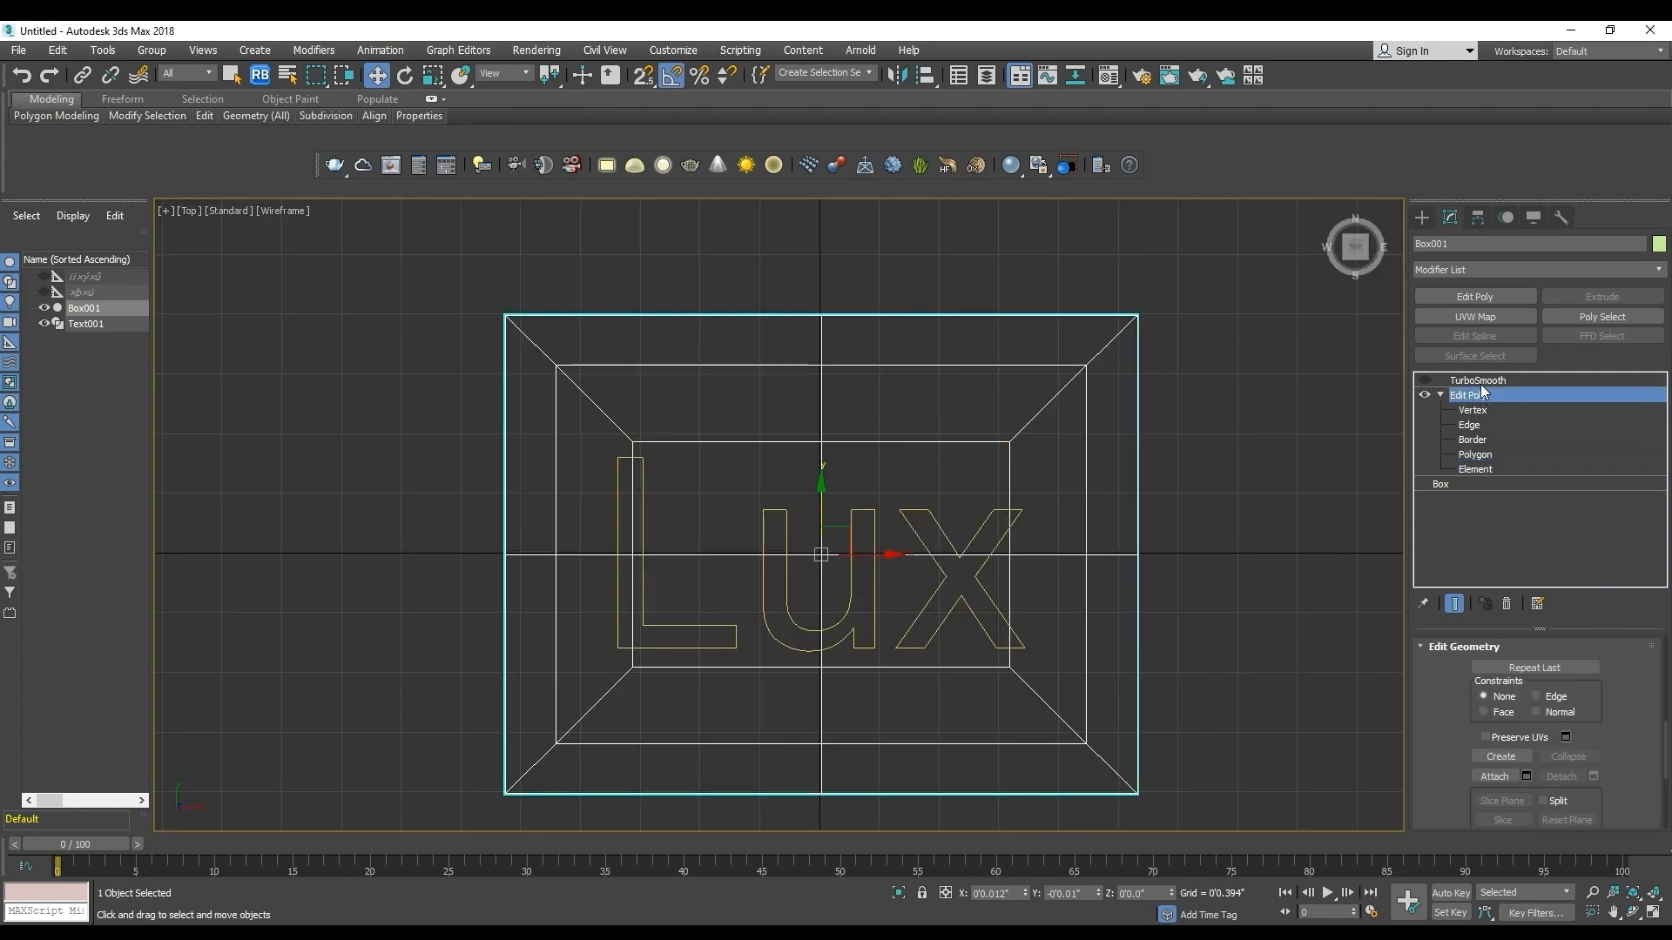
click(969, 545)
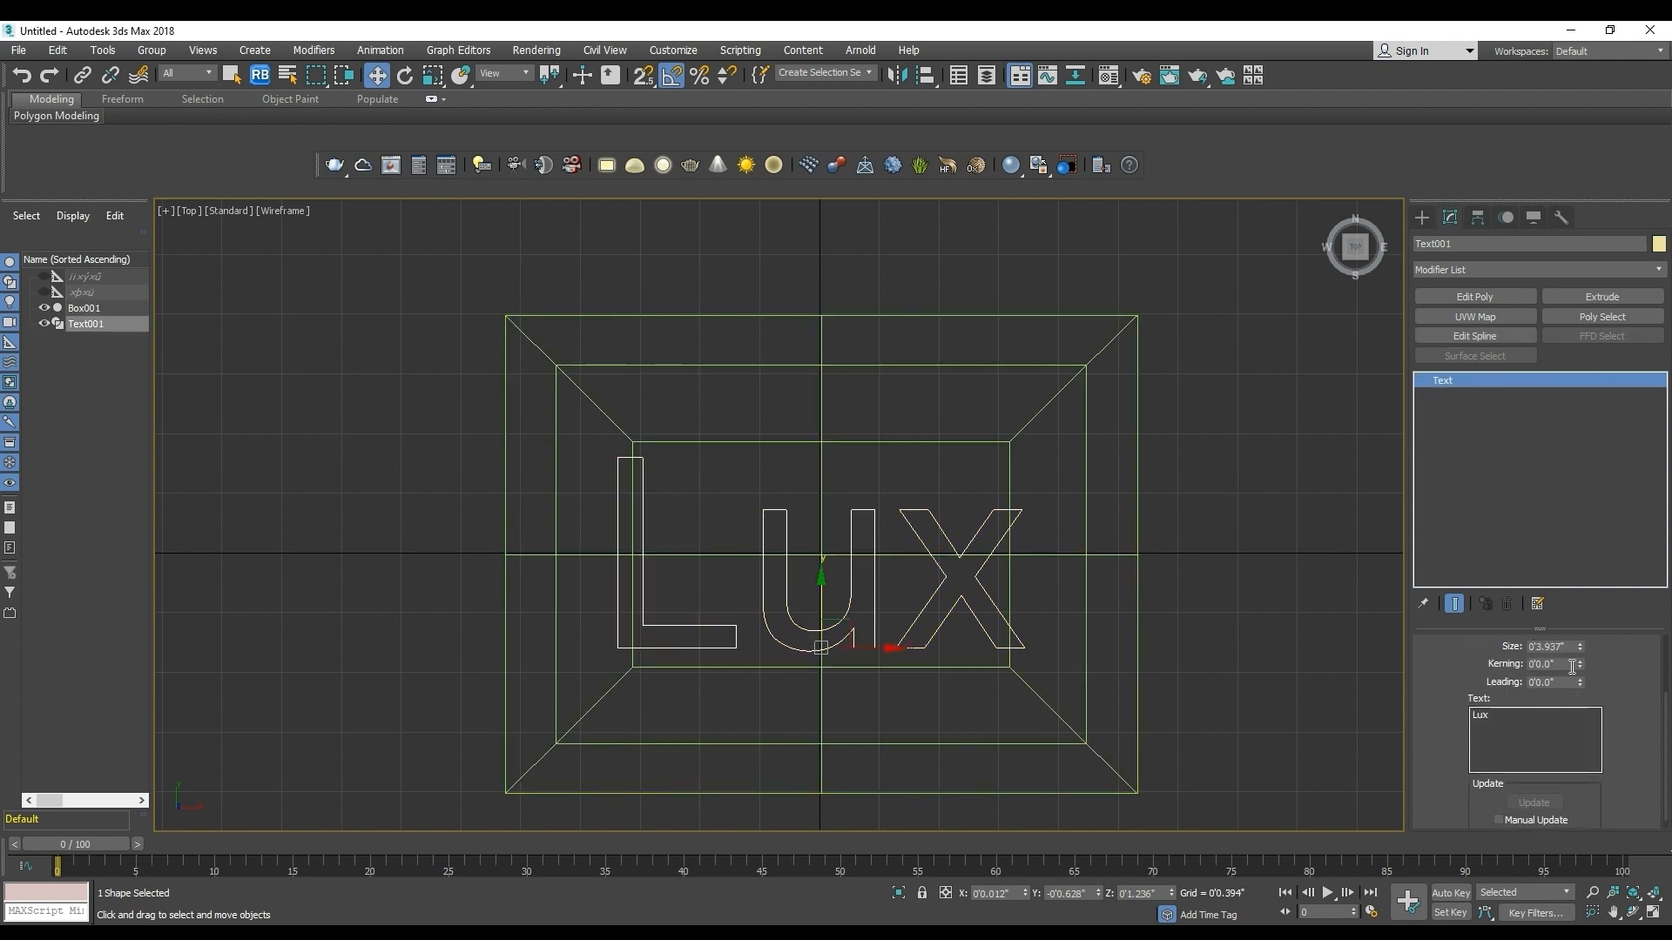
drag(1581, 648, 1582, 658)
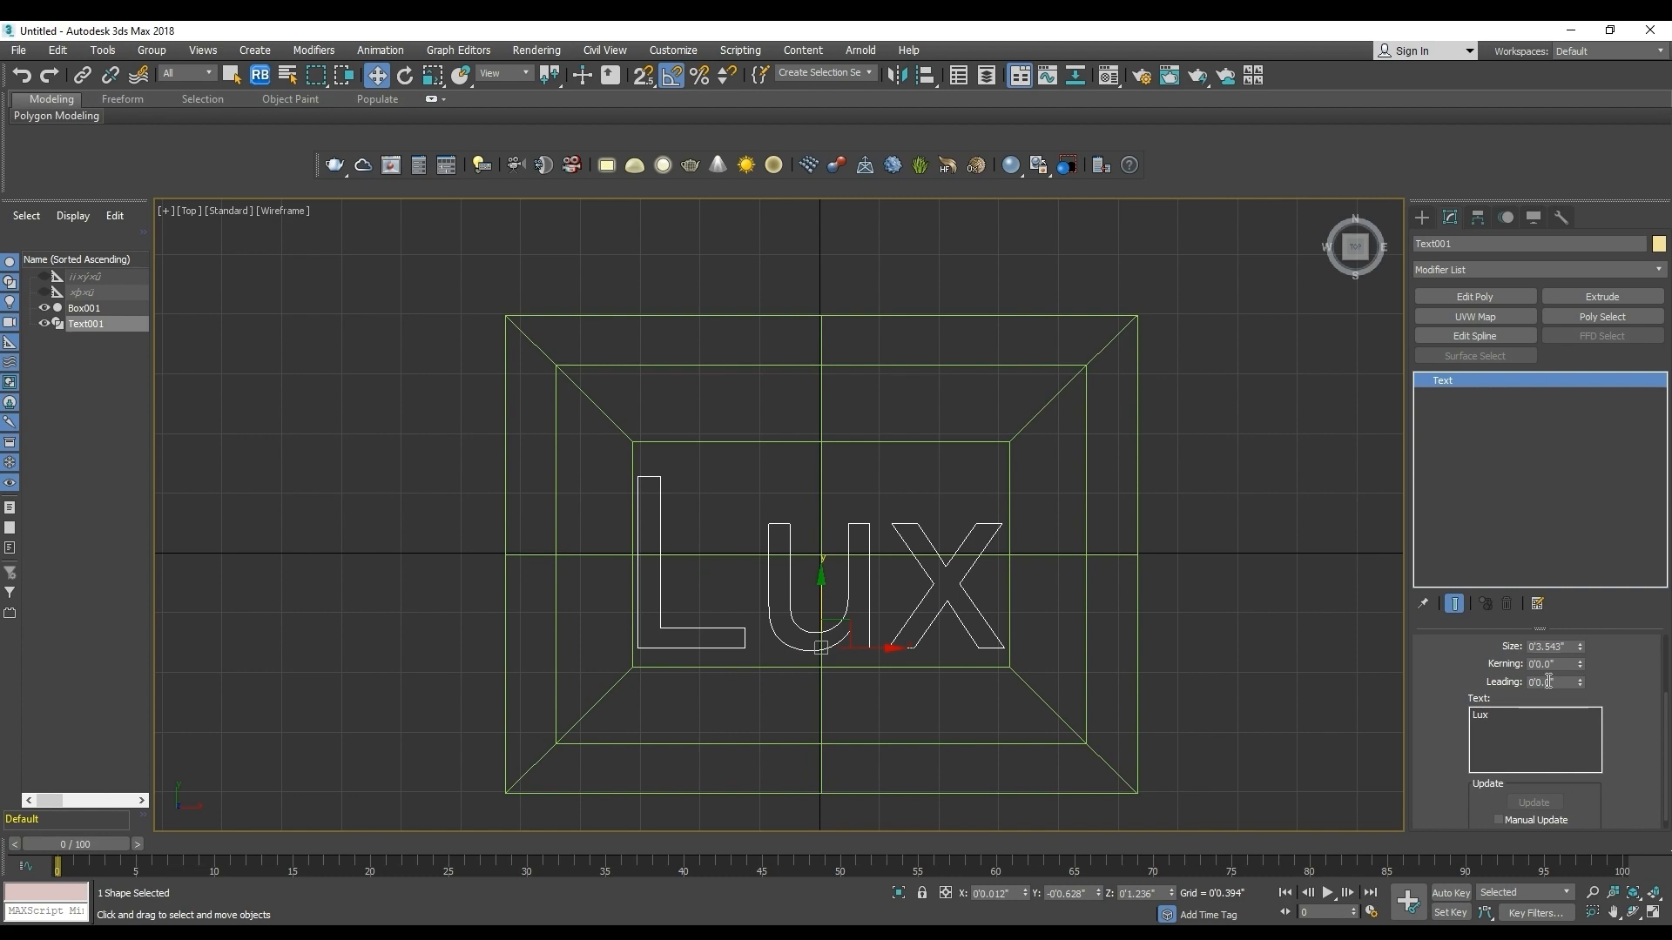
Re-enable the box's TurboSmooth in a shaded top view, then set the Lux text's size to 0'3.224" and centre it over the recess.
click(1083, 533)
click(1425, 380)
key(F3)
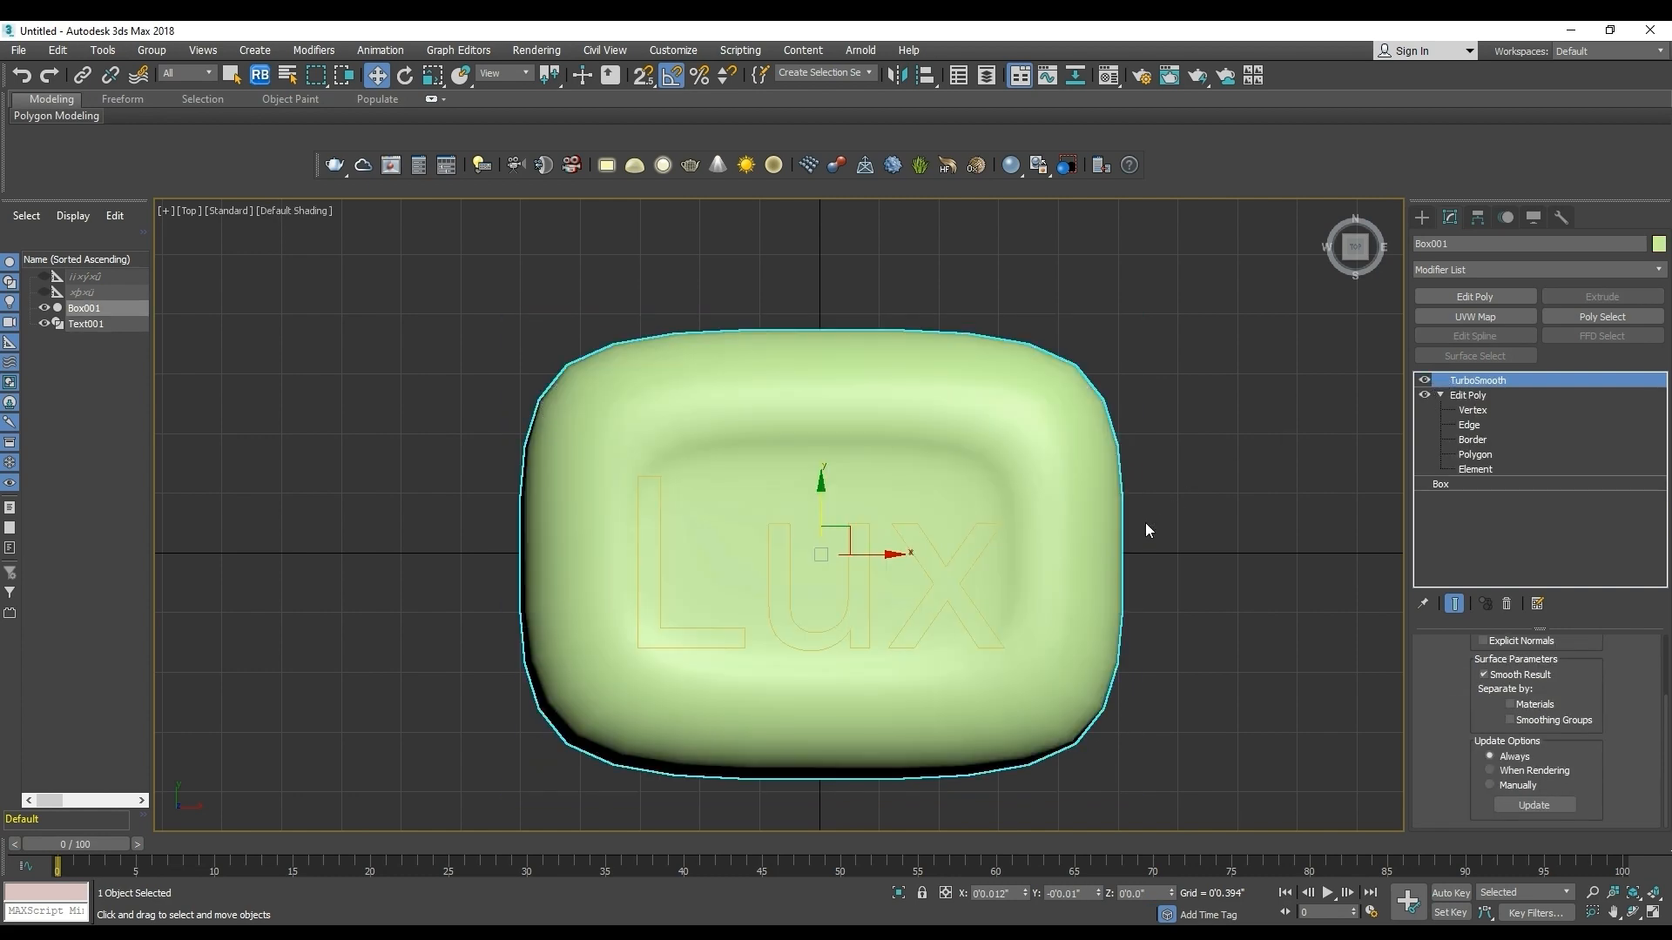
click(890, 627)
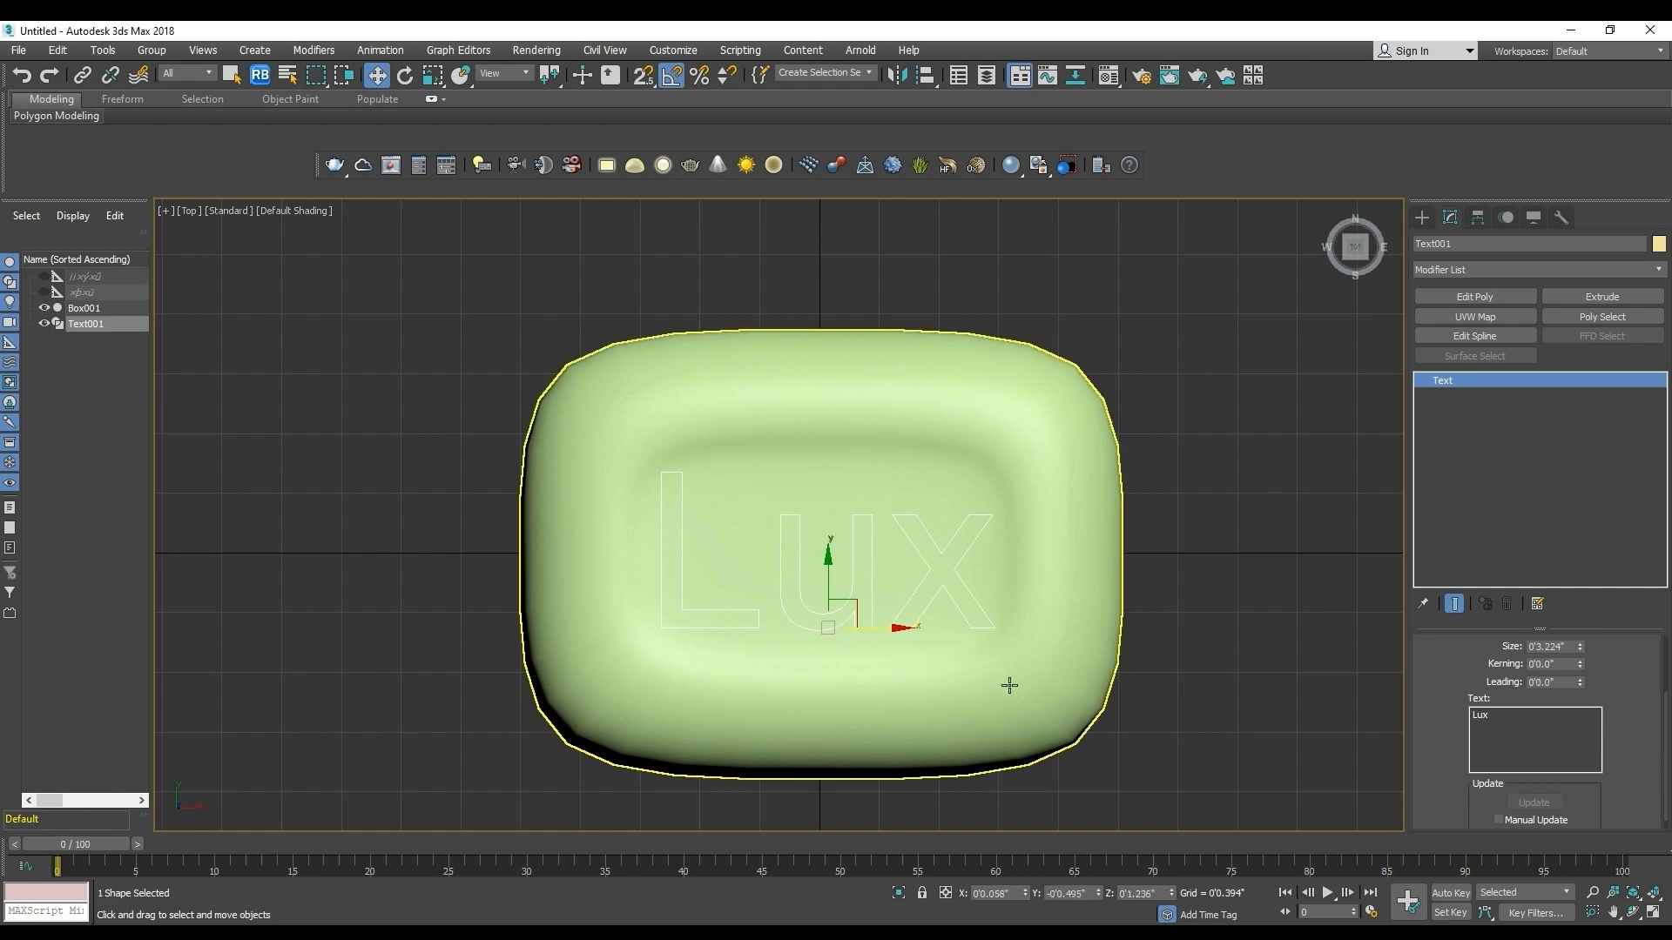
Inspect the text and smoothed bar in perspective, then select the bar and turn off edged faces.
key(p)
alt+middle_drag(949, 694, 995, 561)
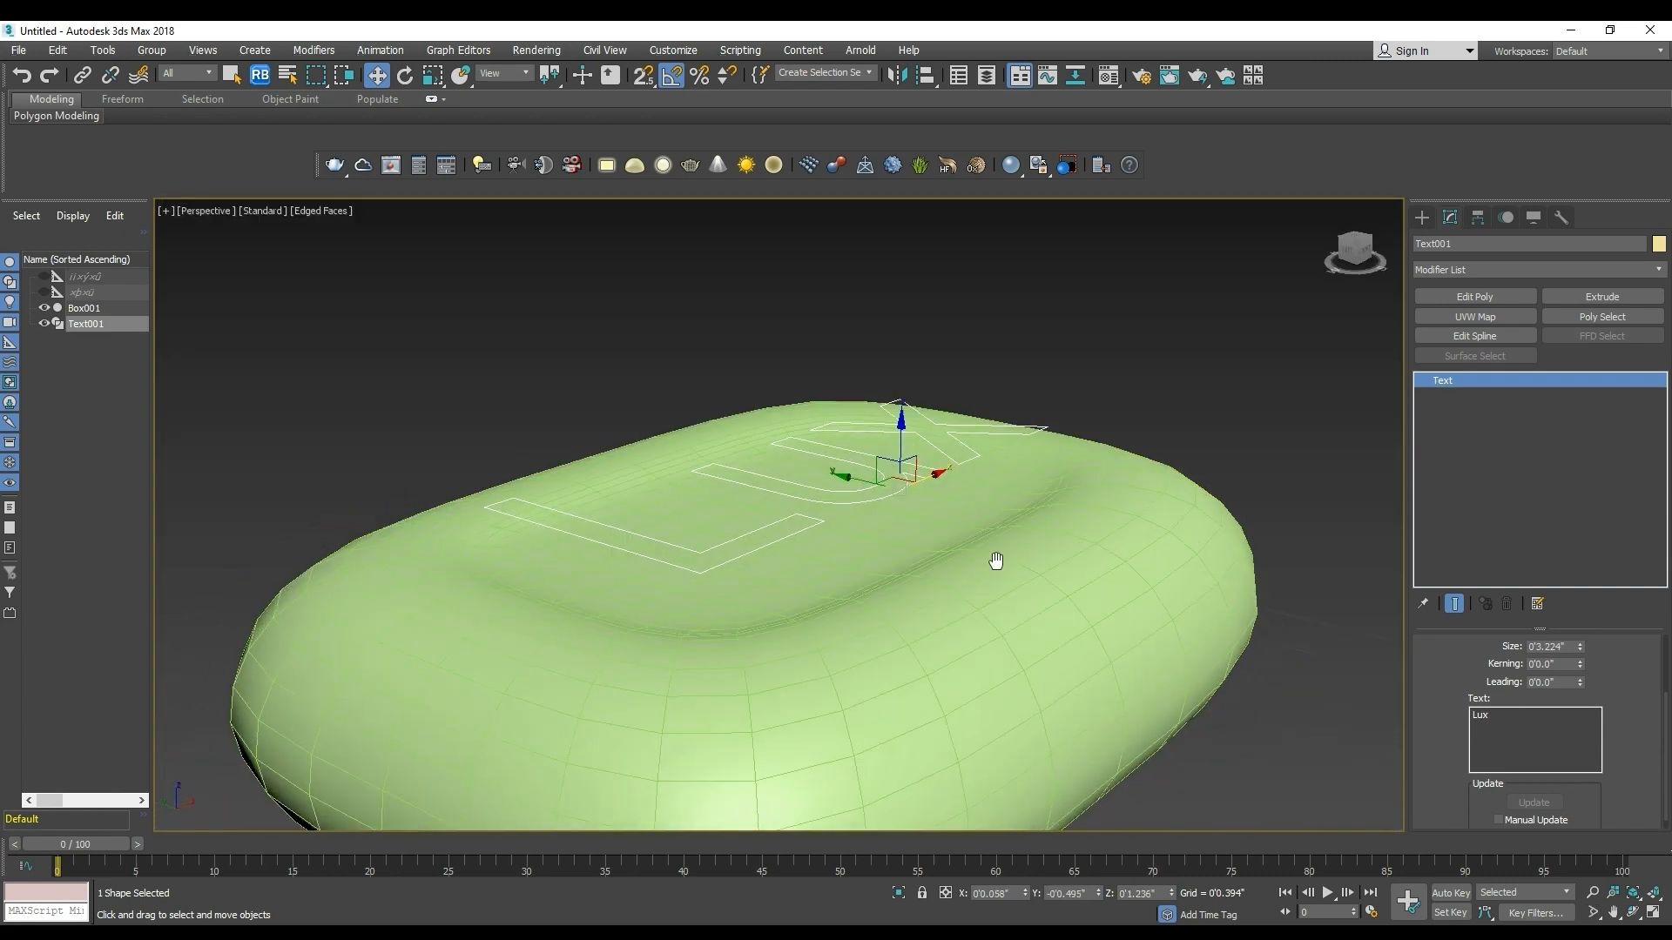
alt+middle_drag(905, 445, 1036, 604)
scroll(1036, 604, down, 5)
click(965, 640)
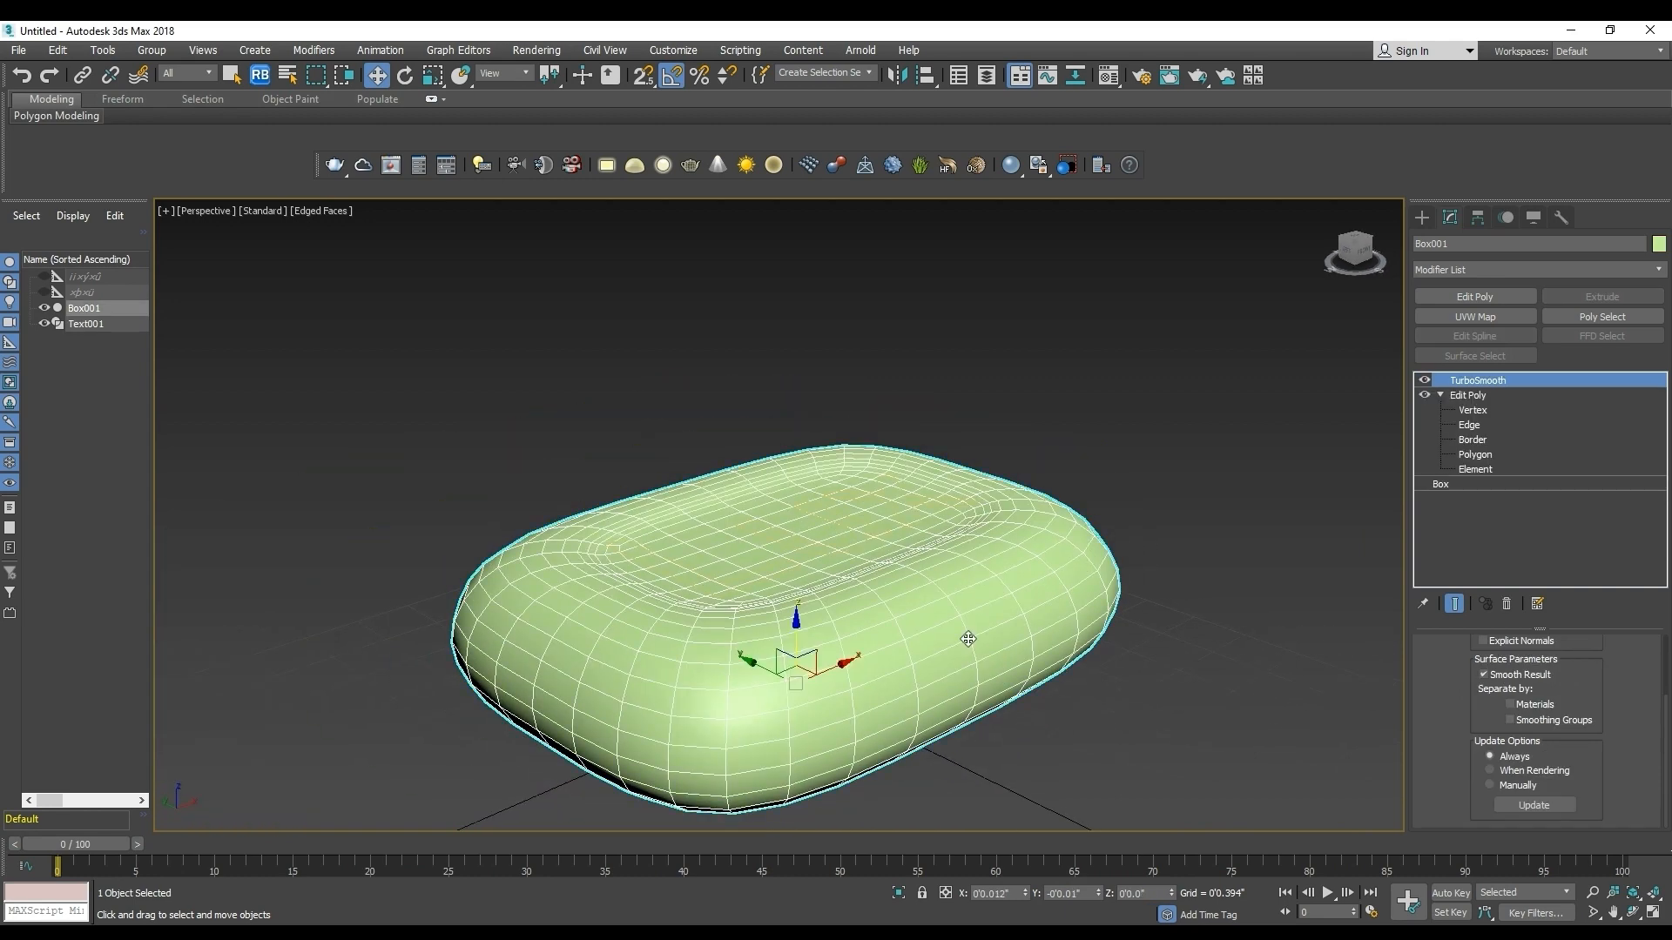
key(F4)
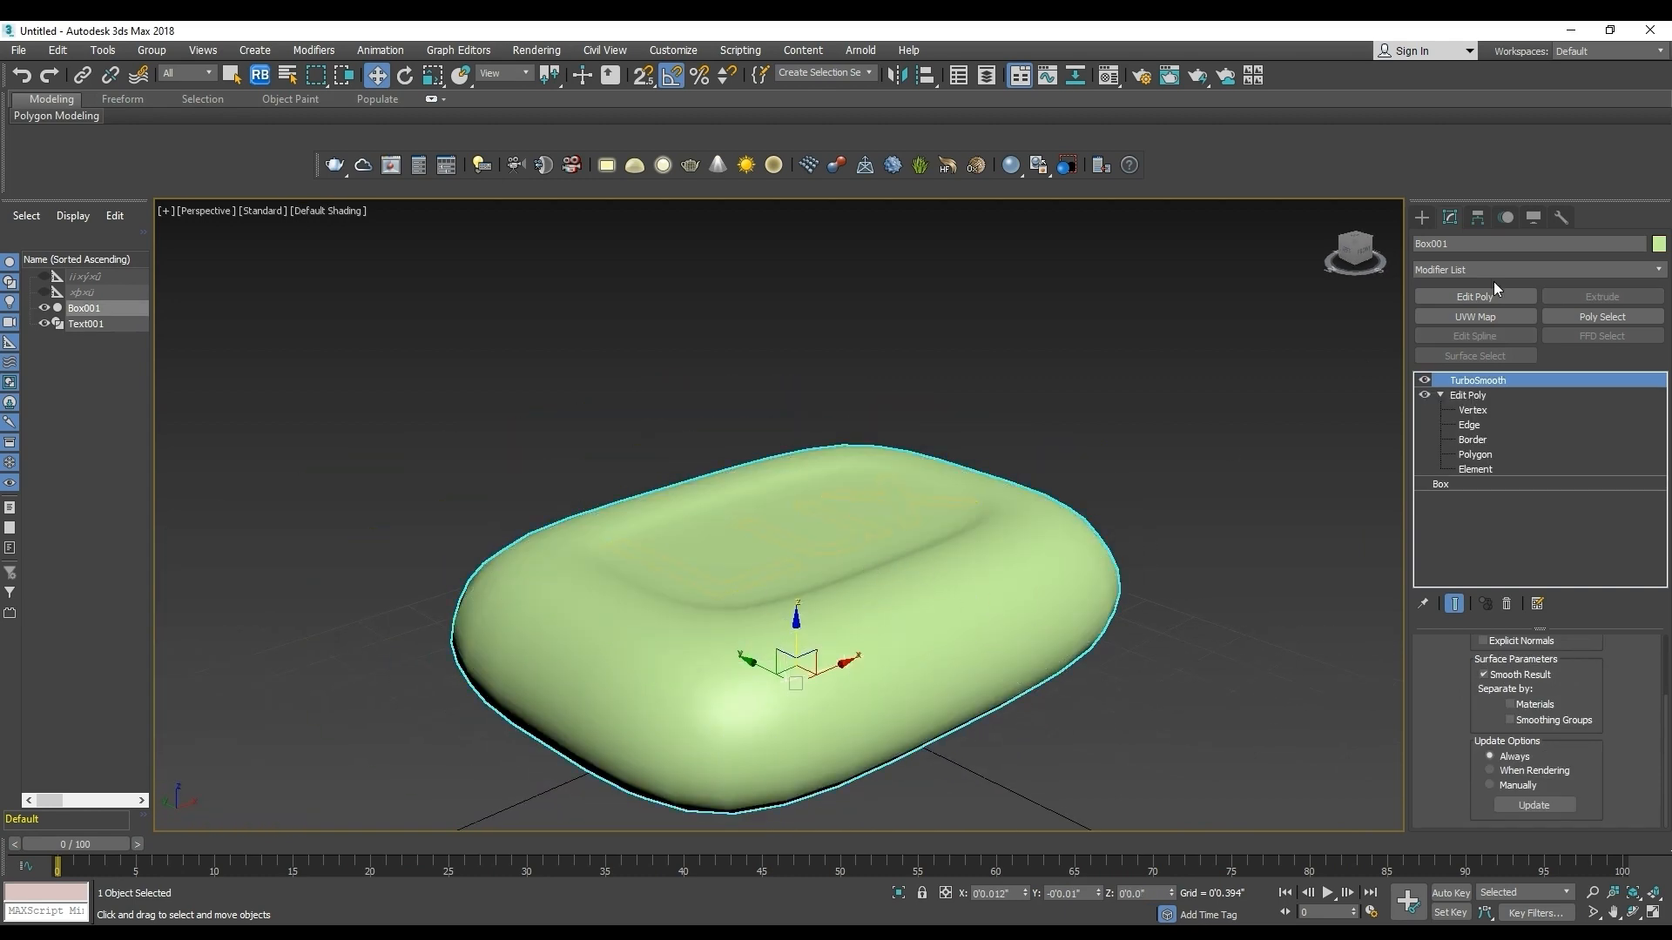
Make the bar a ShapeMerge compound object with the Lux text picked as an instanced shape, and show edged faces.
click(1423, 219)
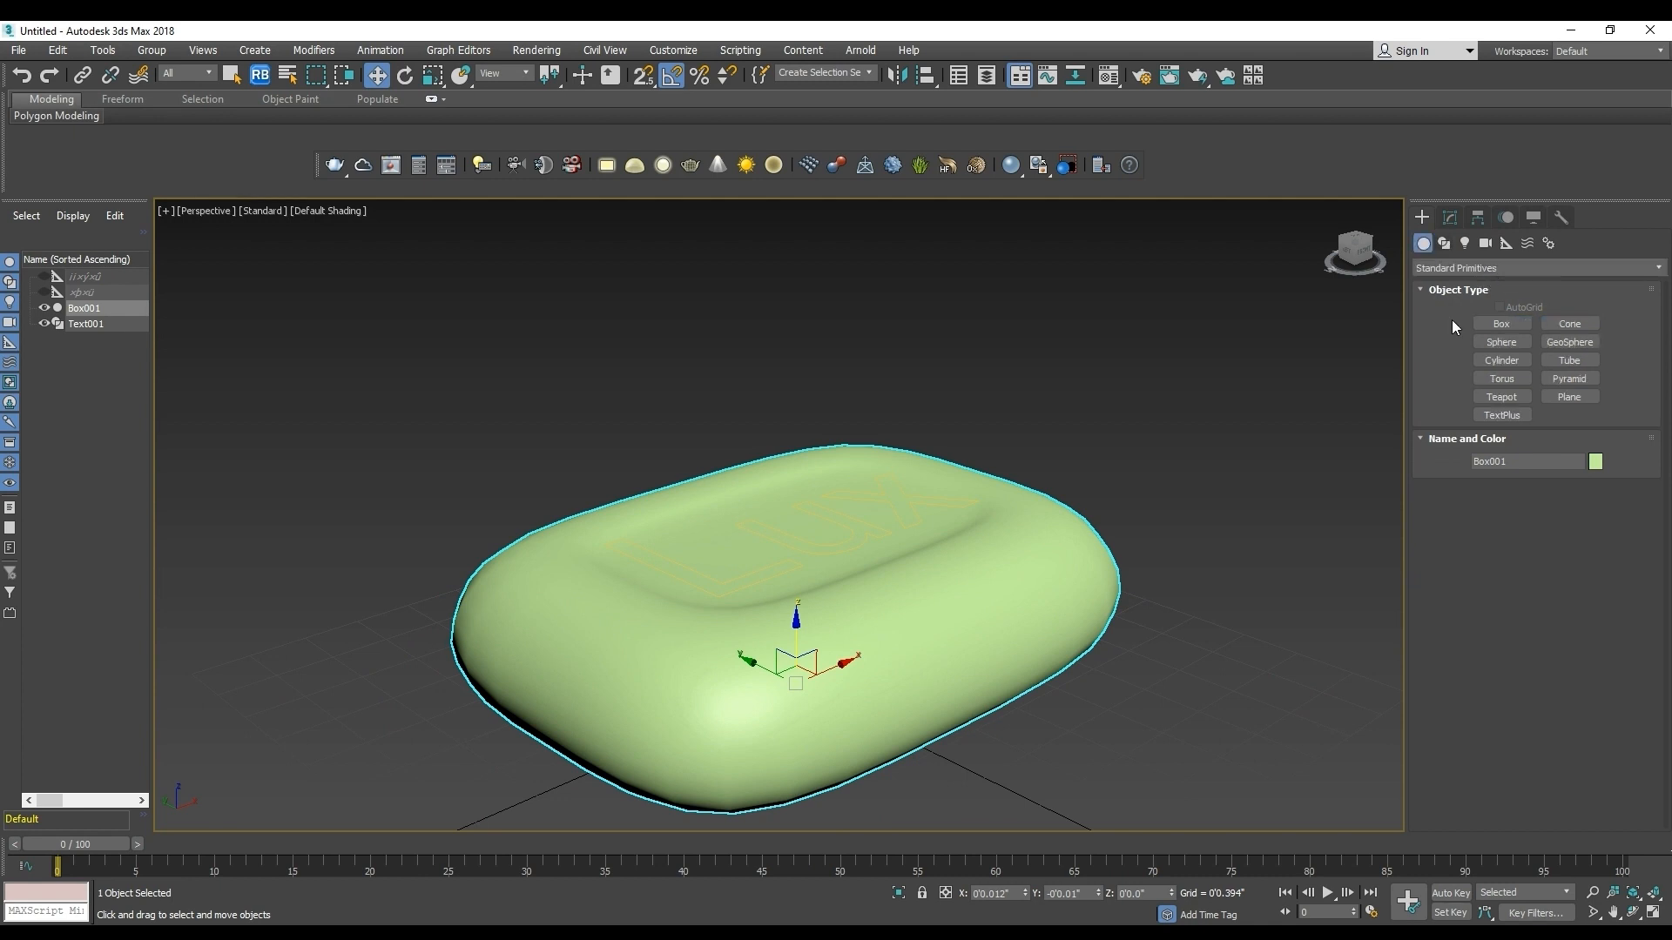
click(1499, 379)
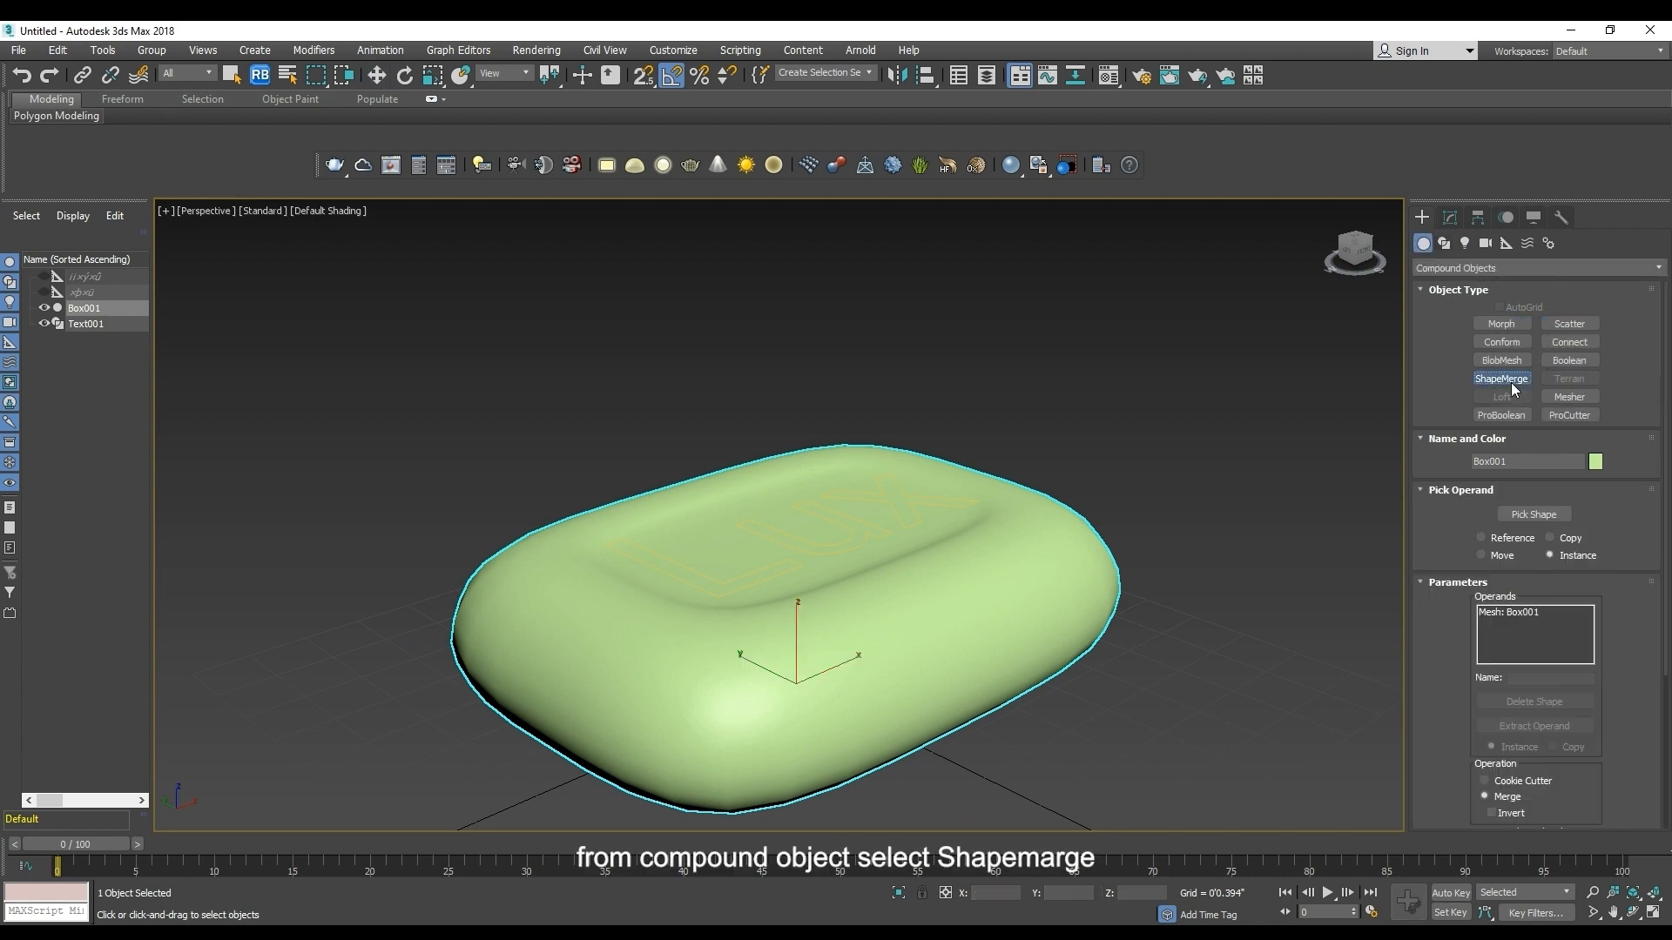
click(1534, 514)
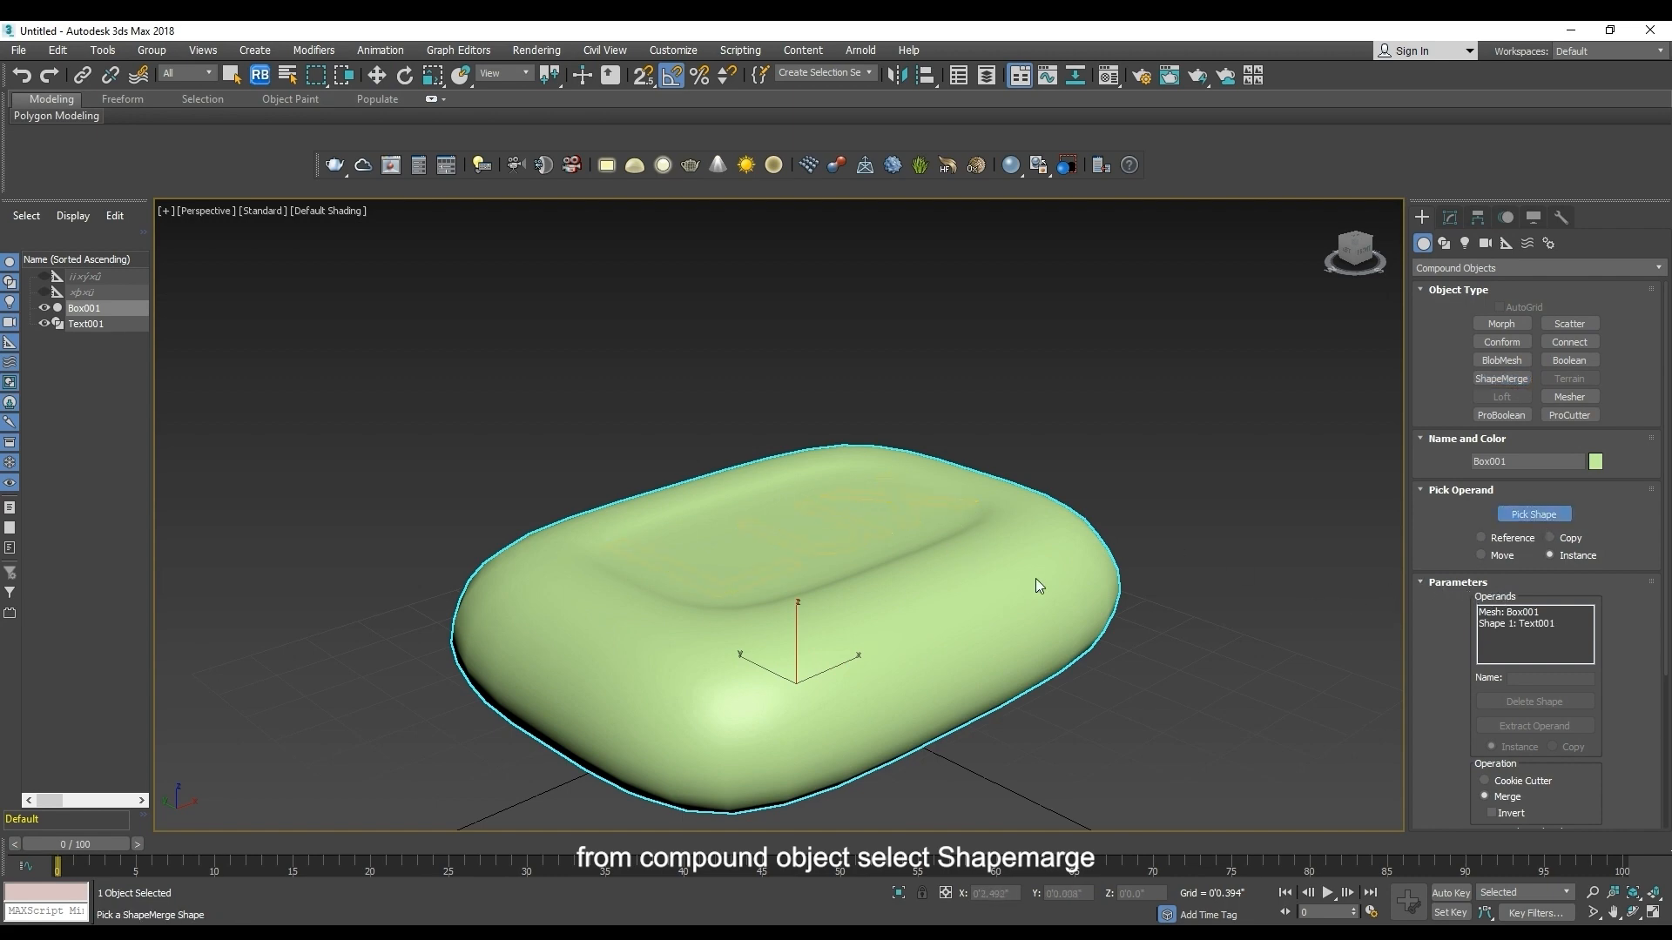
key(F4)
alt+middle_drag(1036, 611, 969, 645)
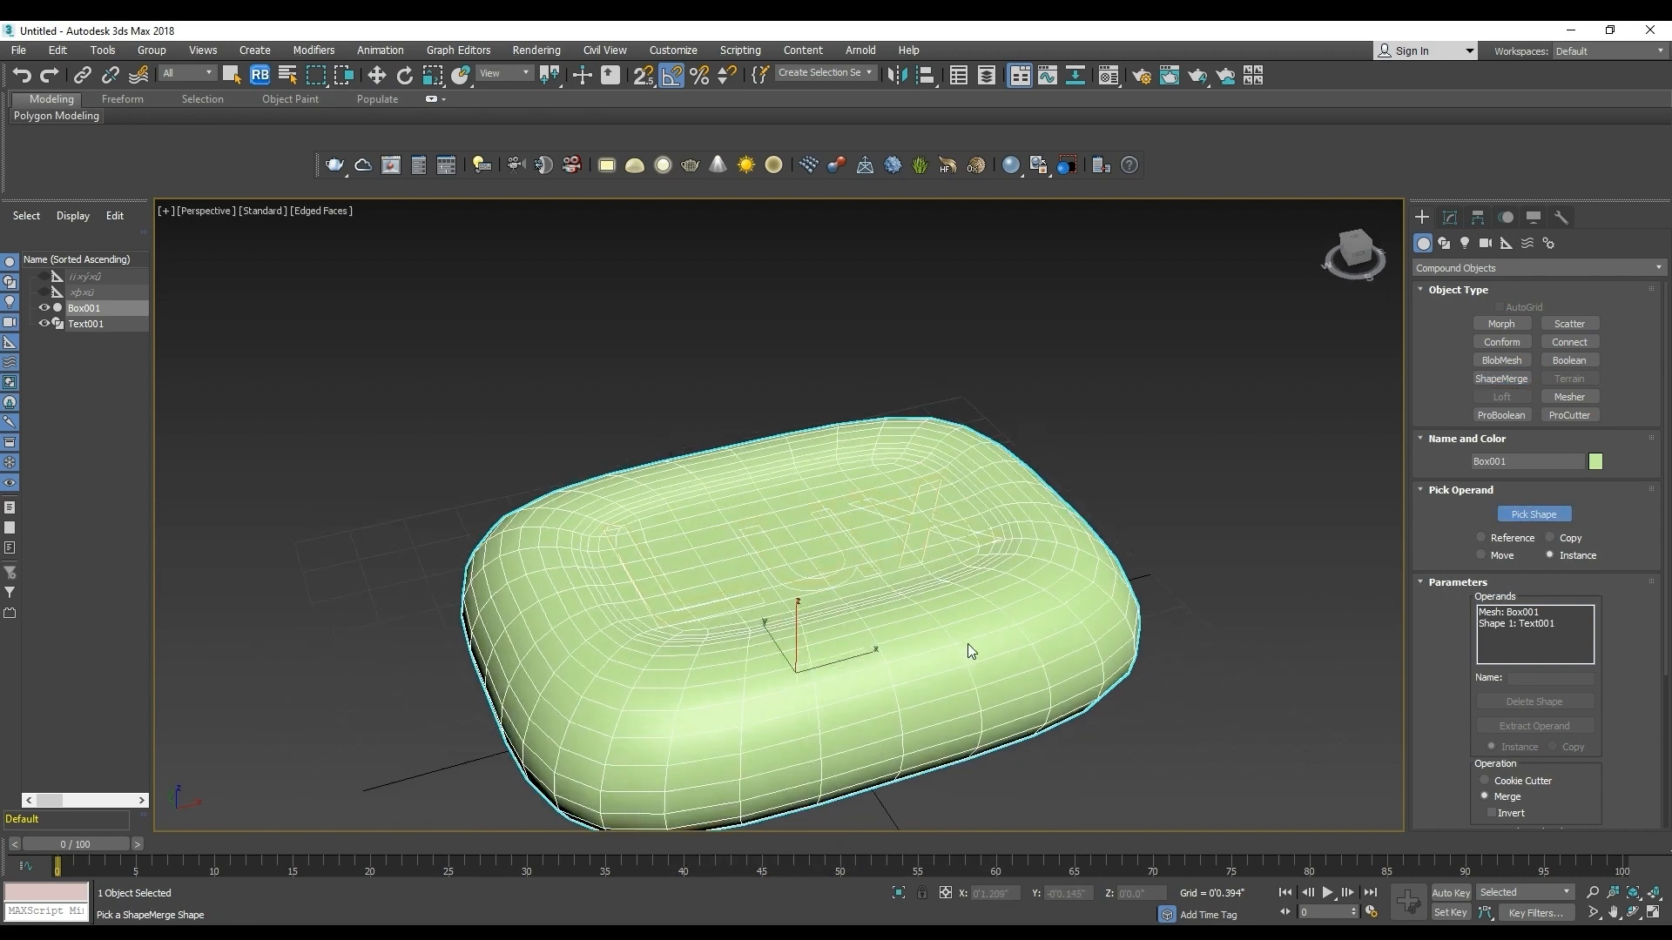
scroll(985, 622, up, 1)
click(1517, 514)
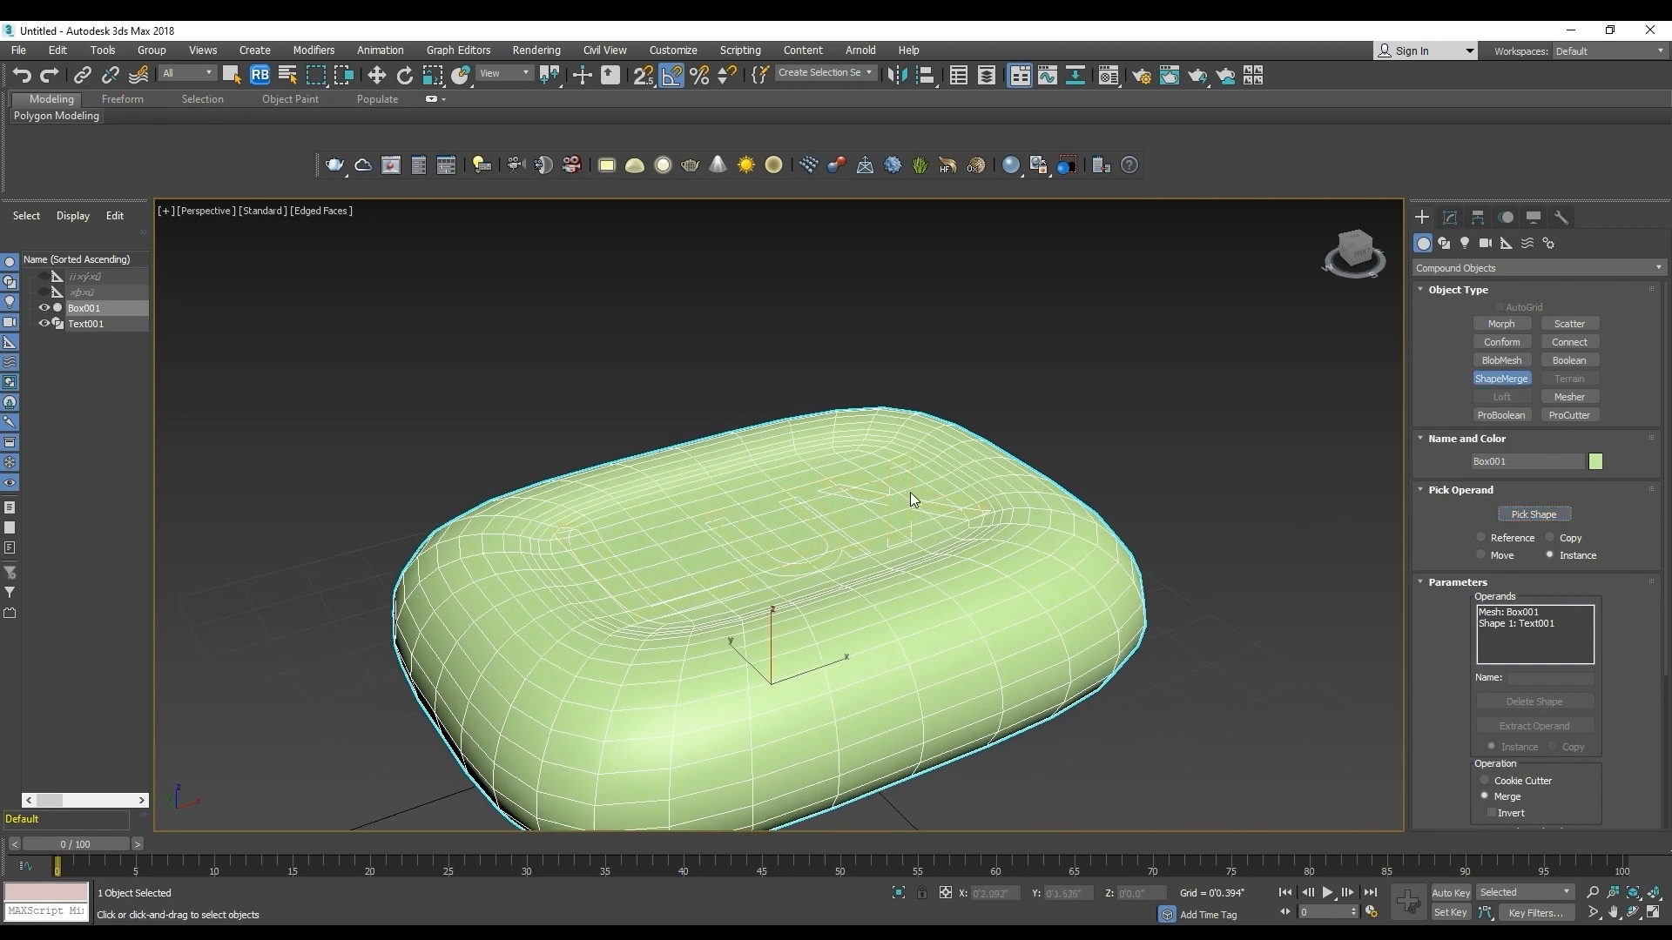
Move the original Lux text straight up, clear of the bar, to a height of about 0'2.387".
click(376, 76)
click(886, 507)
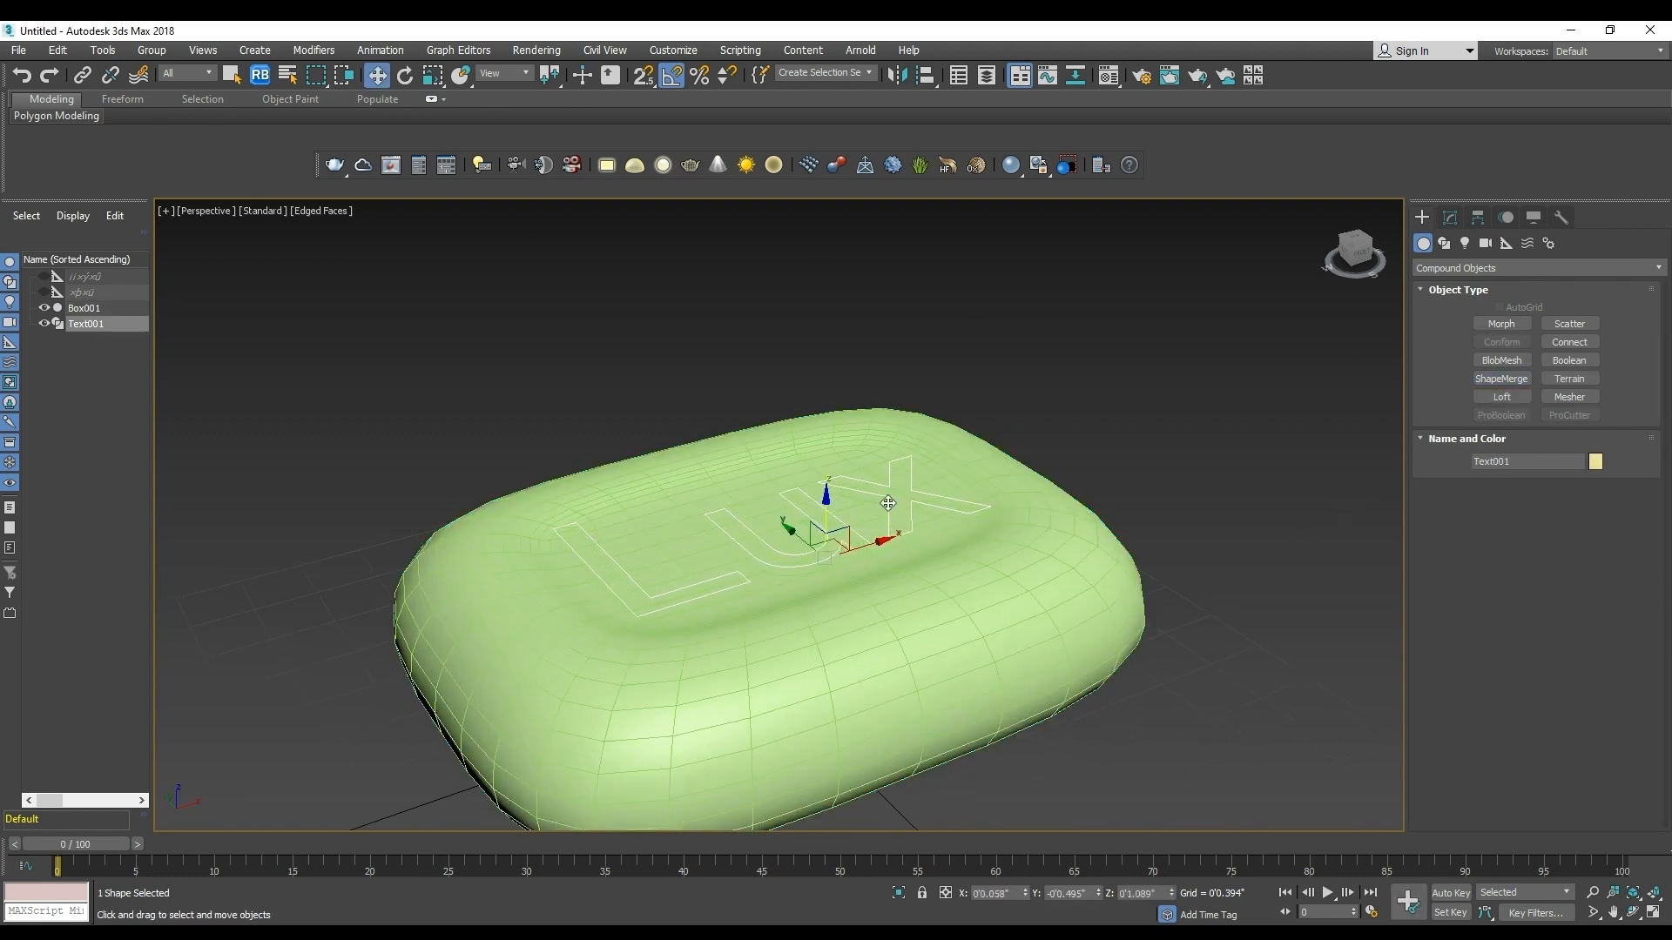
drag(826, 518, 839, 279)
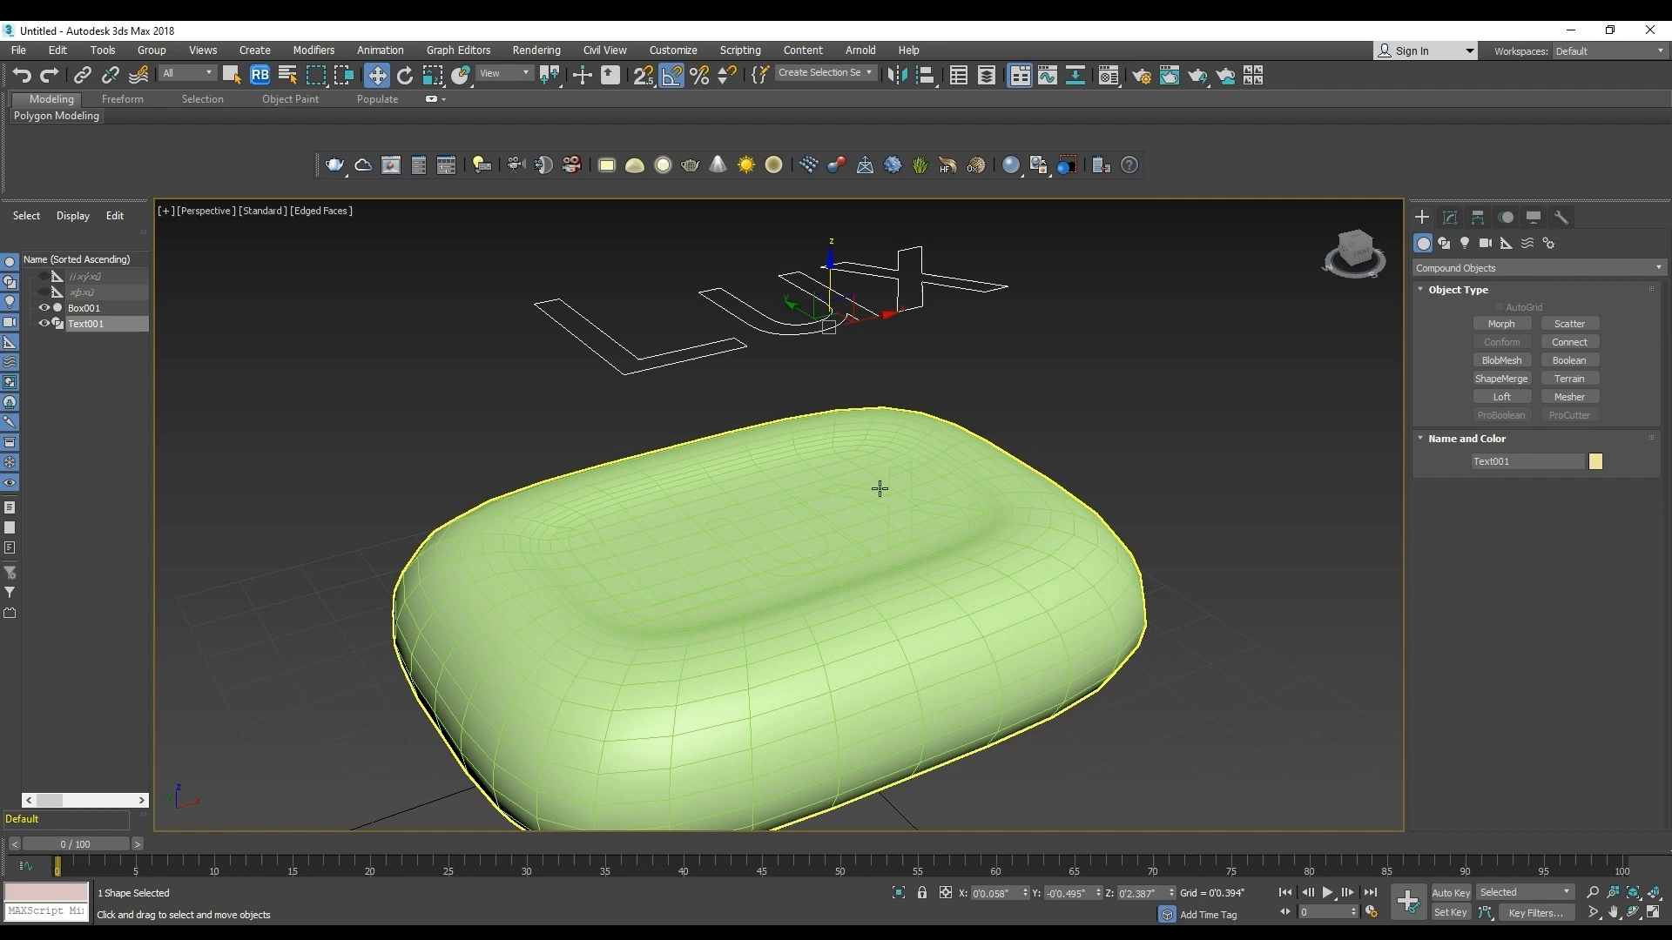
Add an Edit Poly modifier to the merged bar and delete the polygons inside the Lux letters.
click(870, 543)
alt+middle_drag(934, 620, 903, 653)
scroll(907, 640, up, 2)
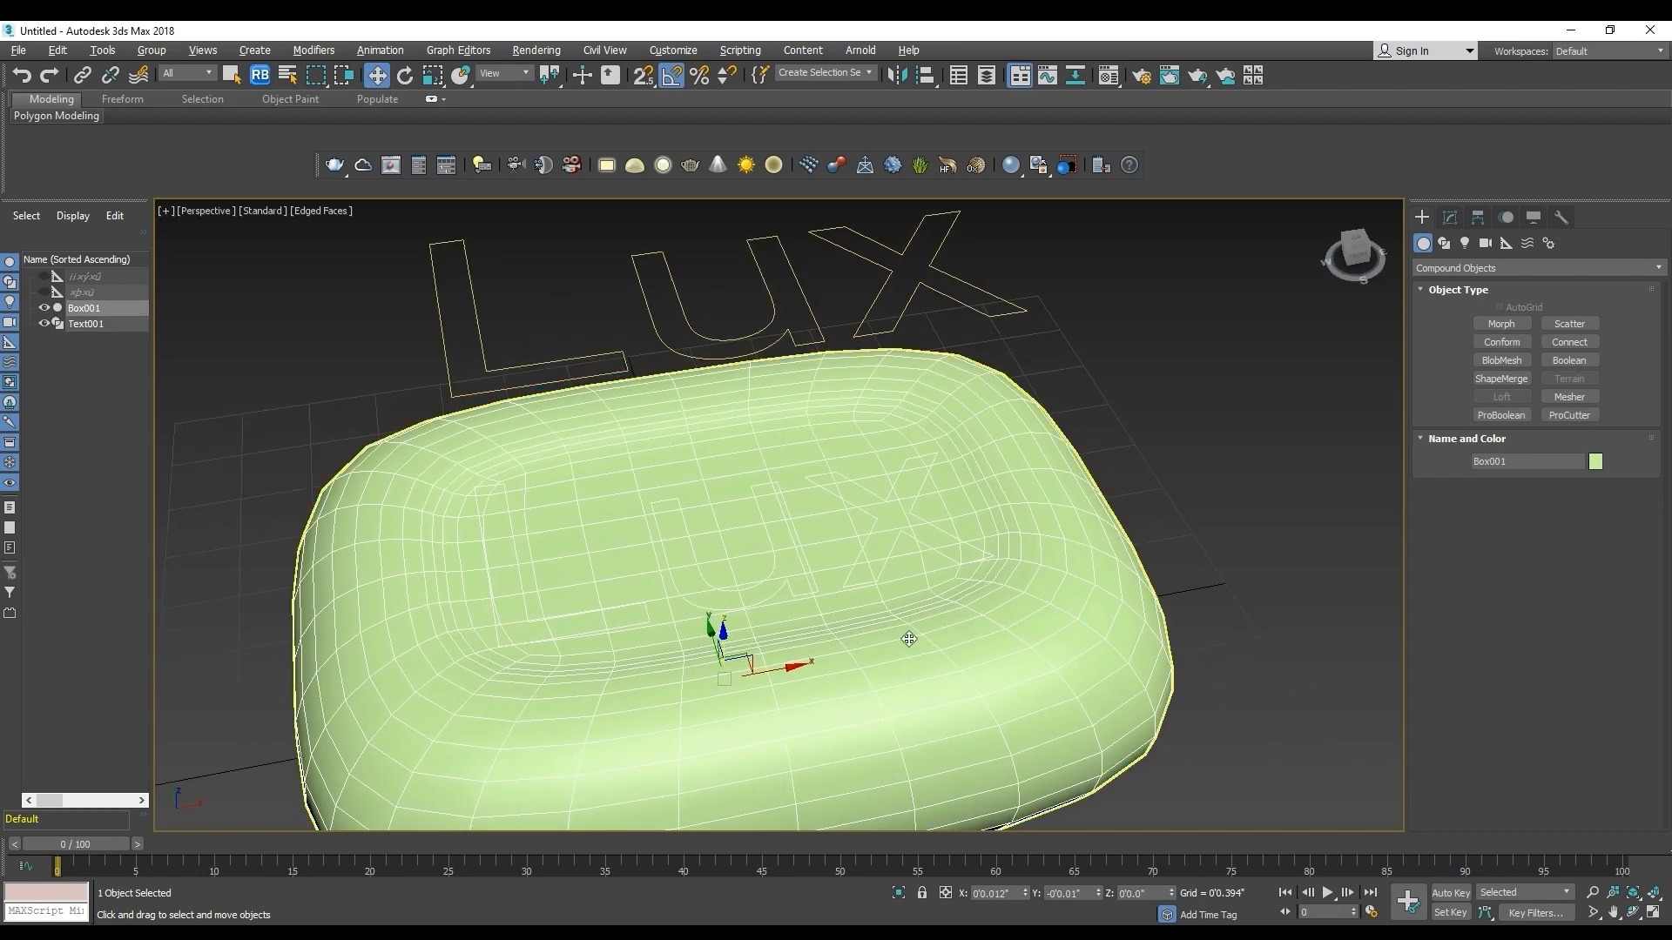
click(1448, 220)
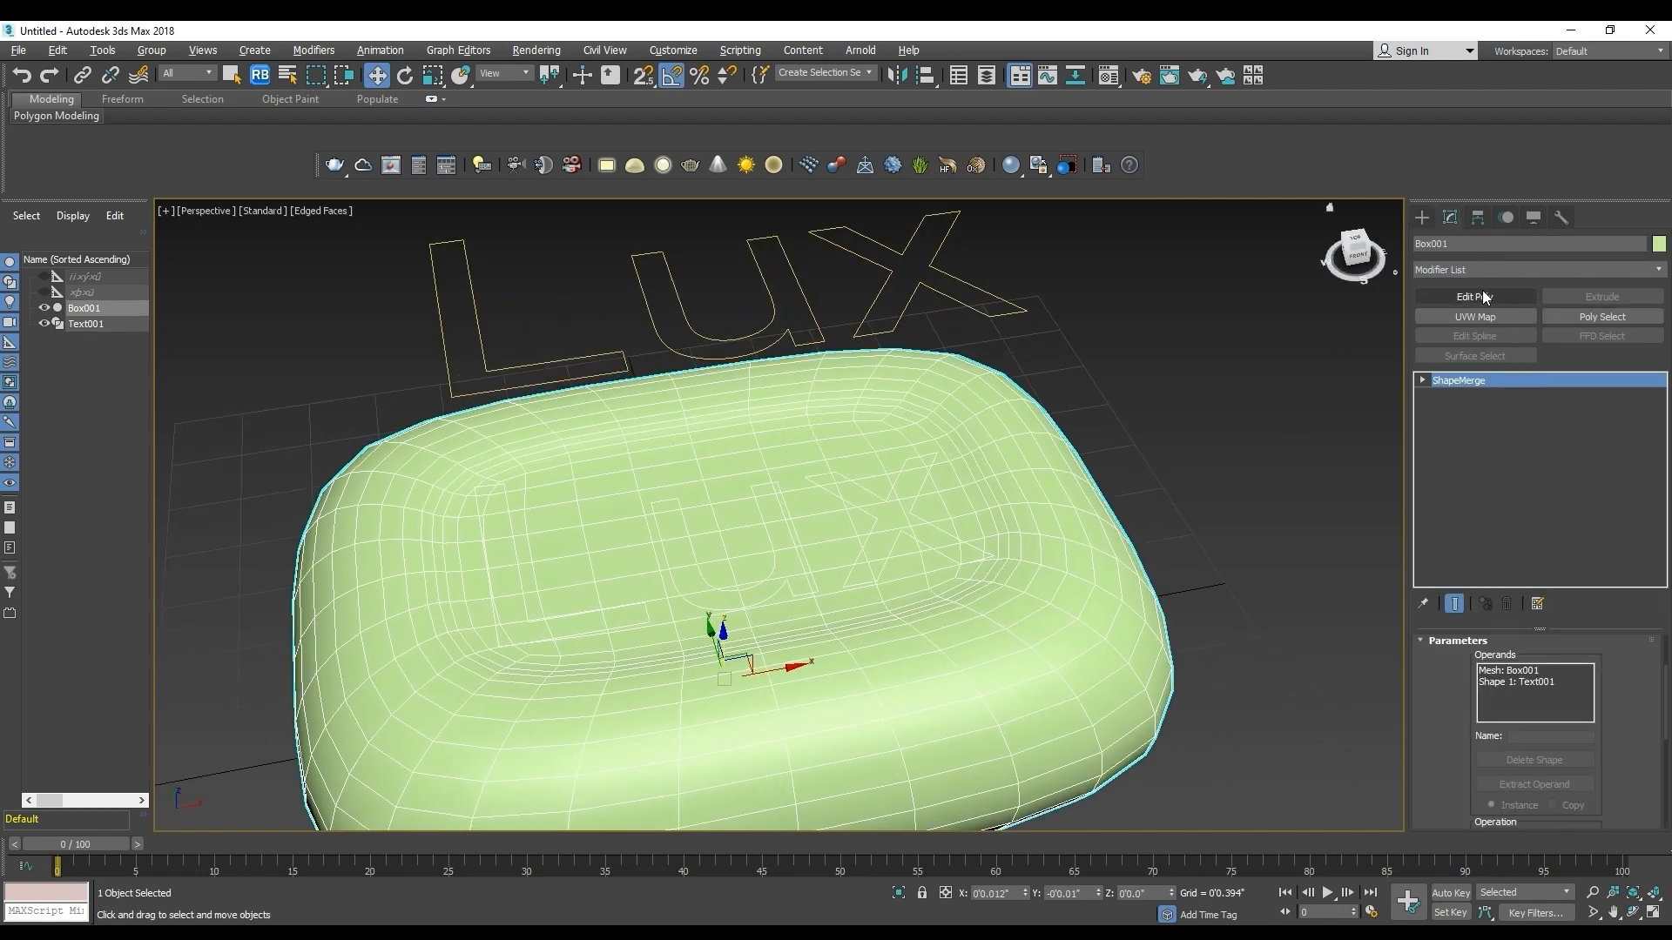
click(1482, 295)
click(1439, 380)
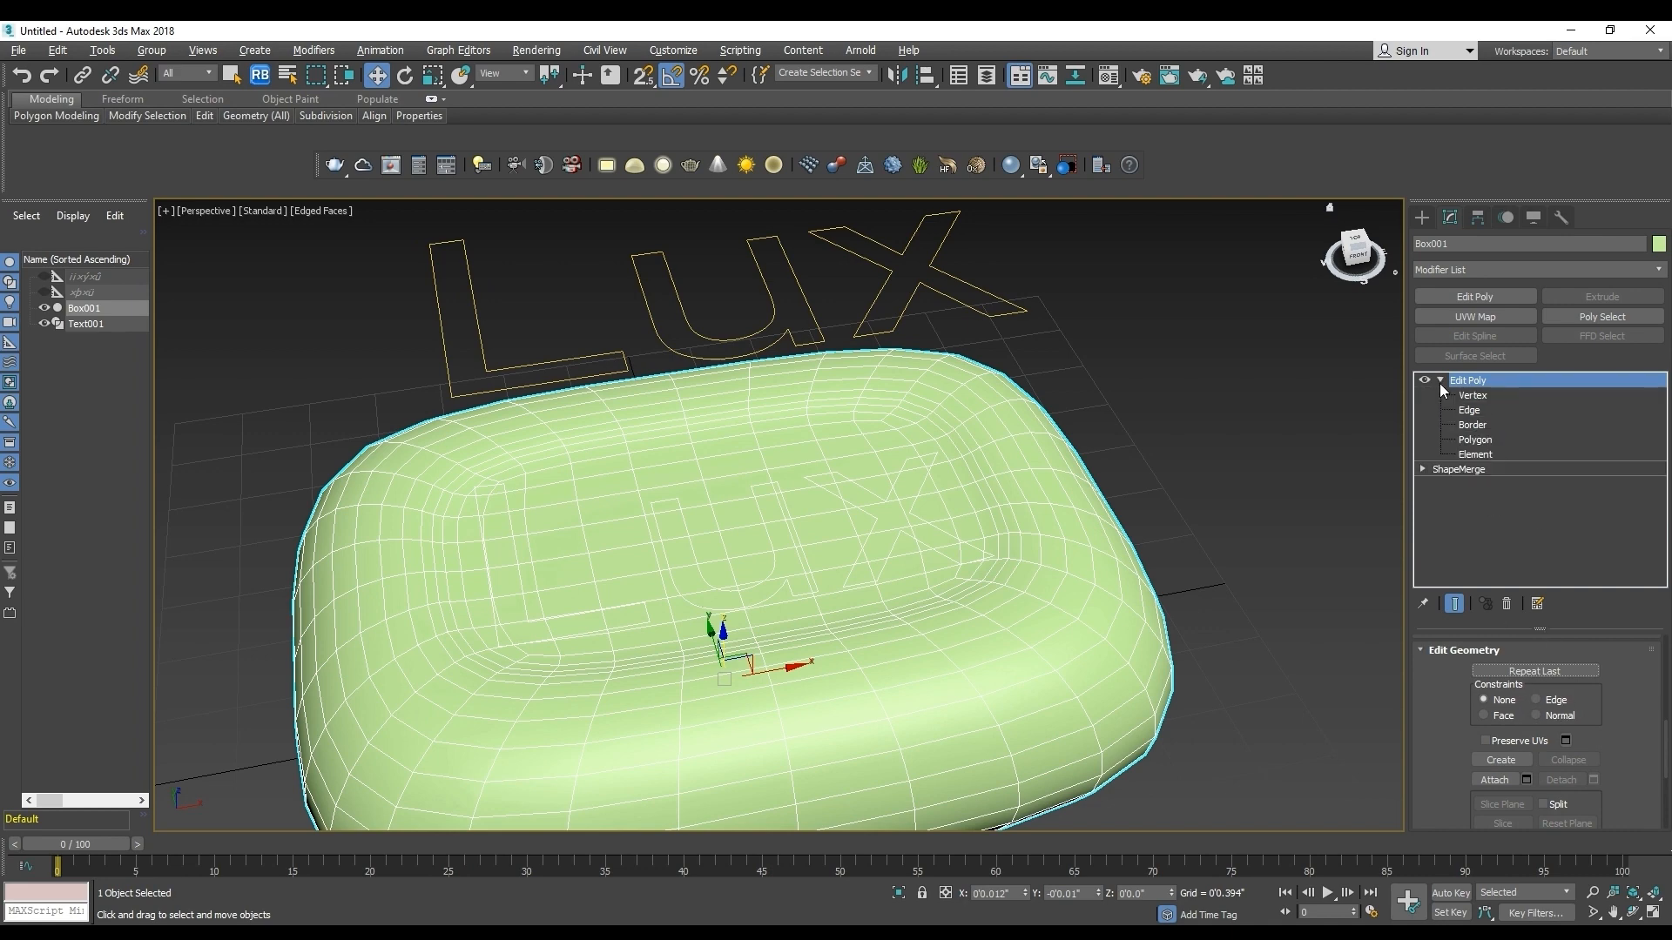
click(1475, 440)
key(Delete)
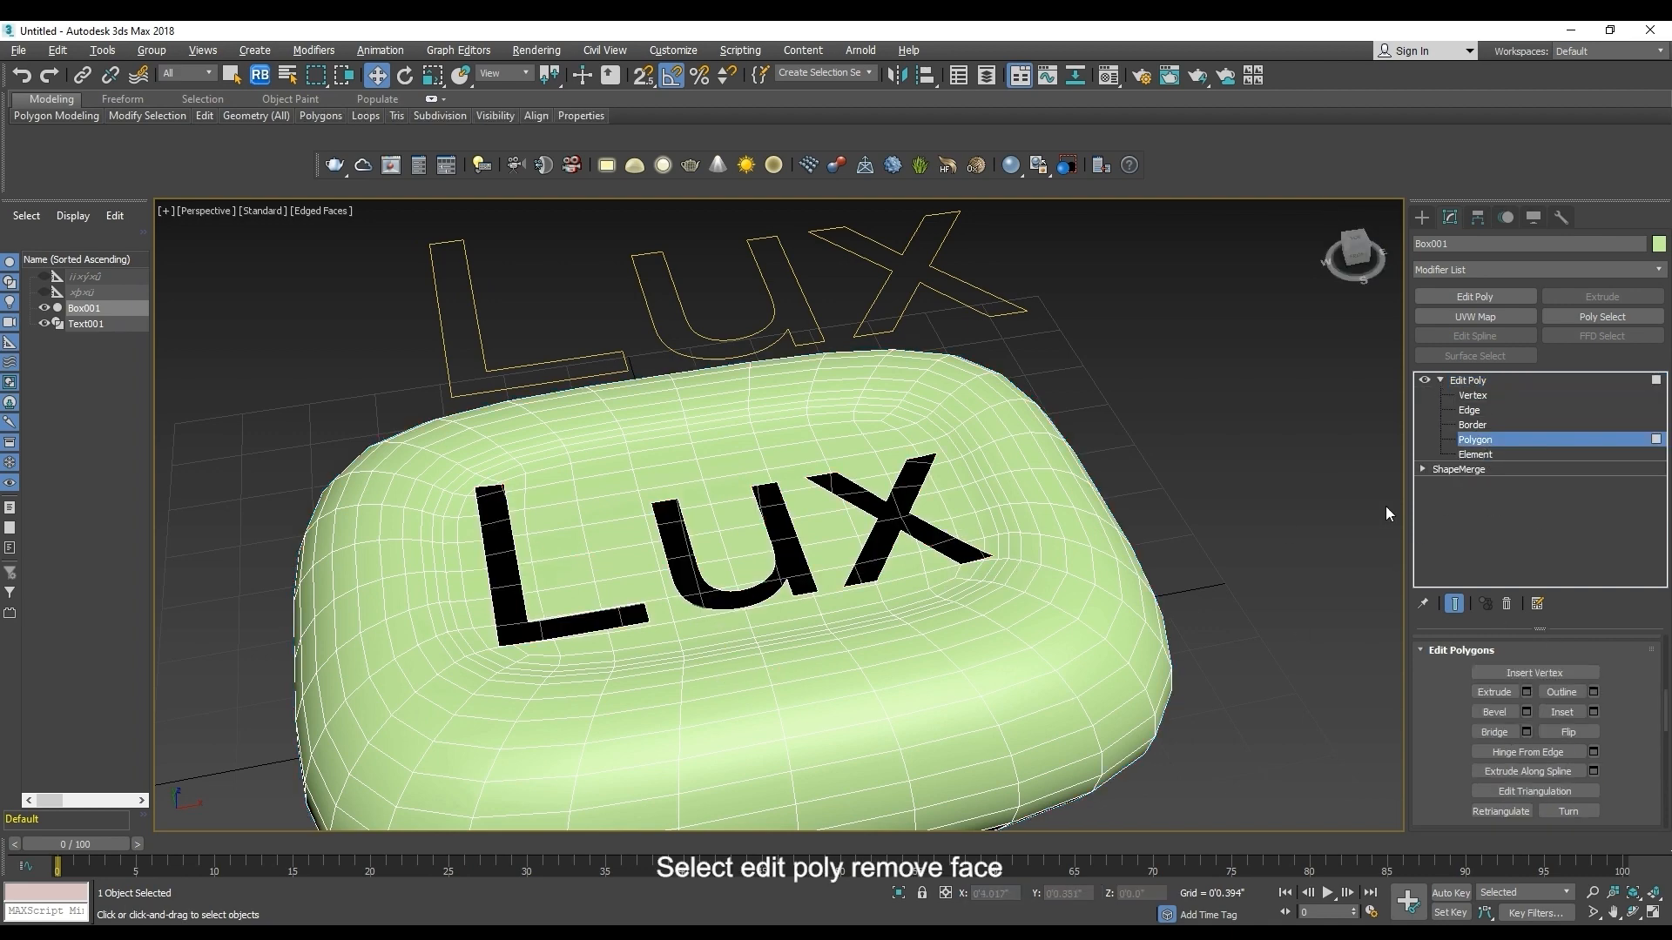
Select the open borders of the Lux letters and extrude them straight down into the bar by about 0'0.046".
click(1473, 425)
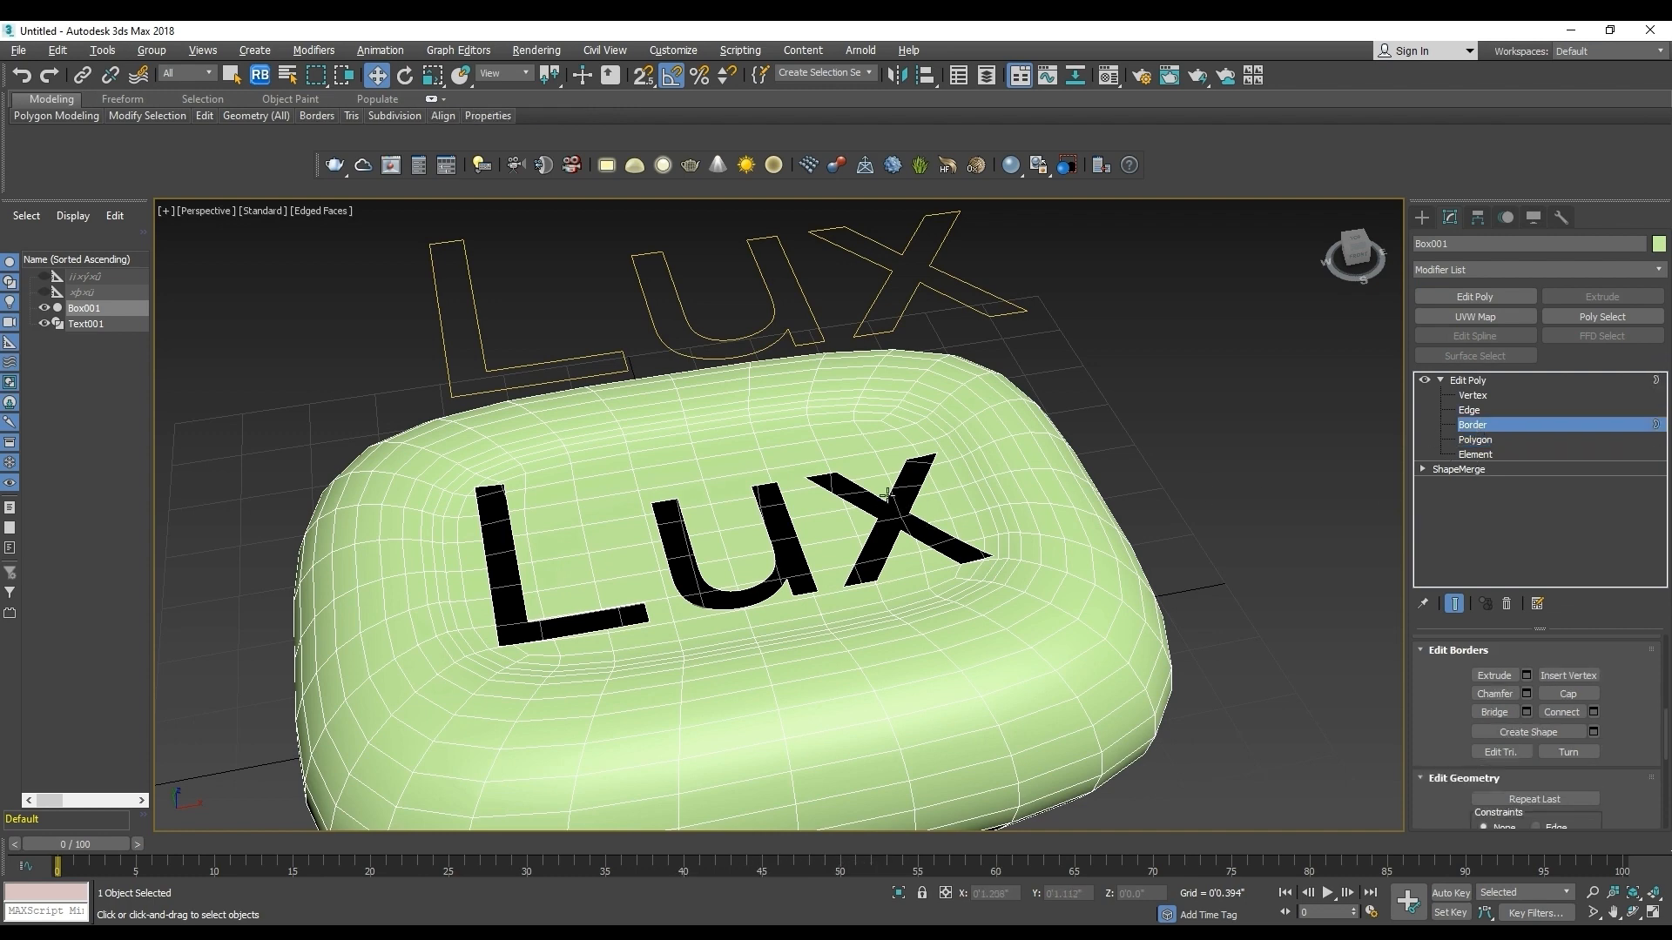
click(881, 493)
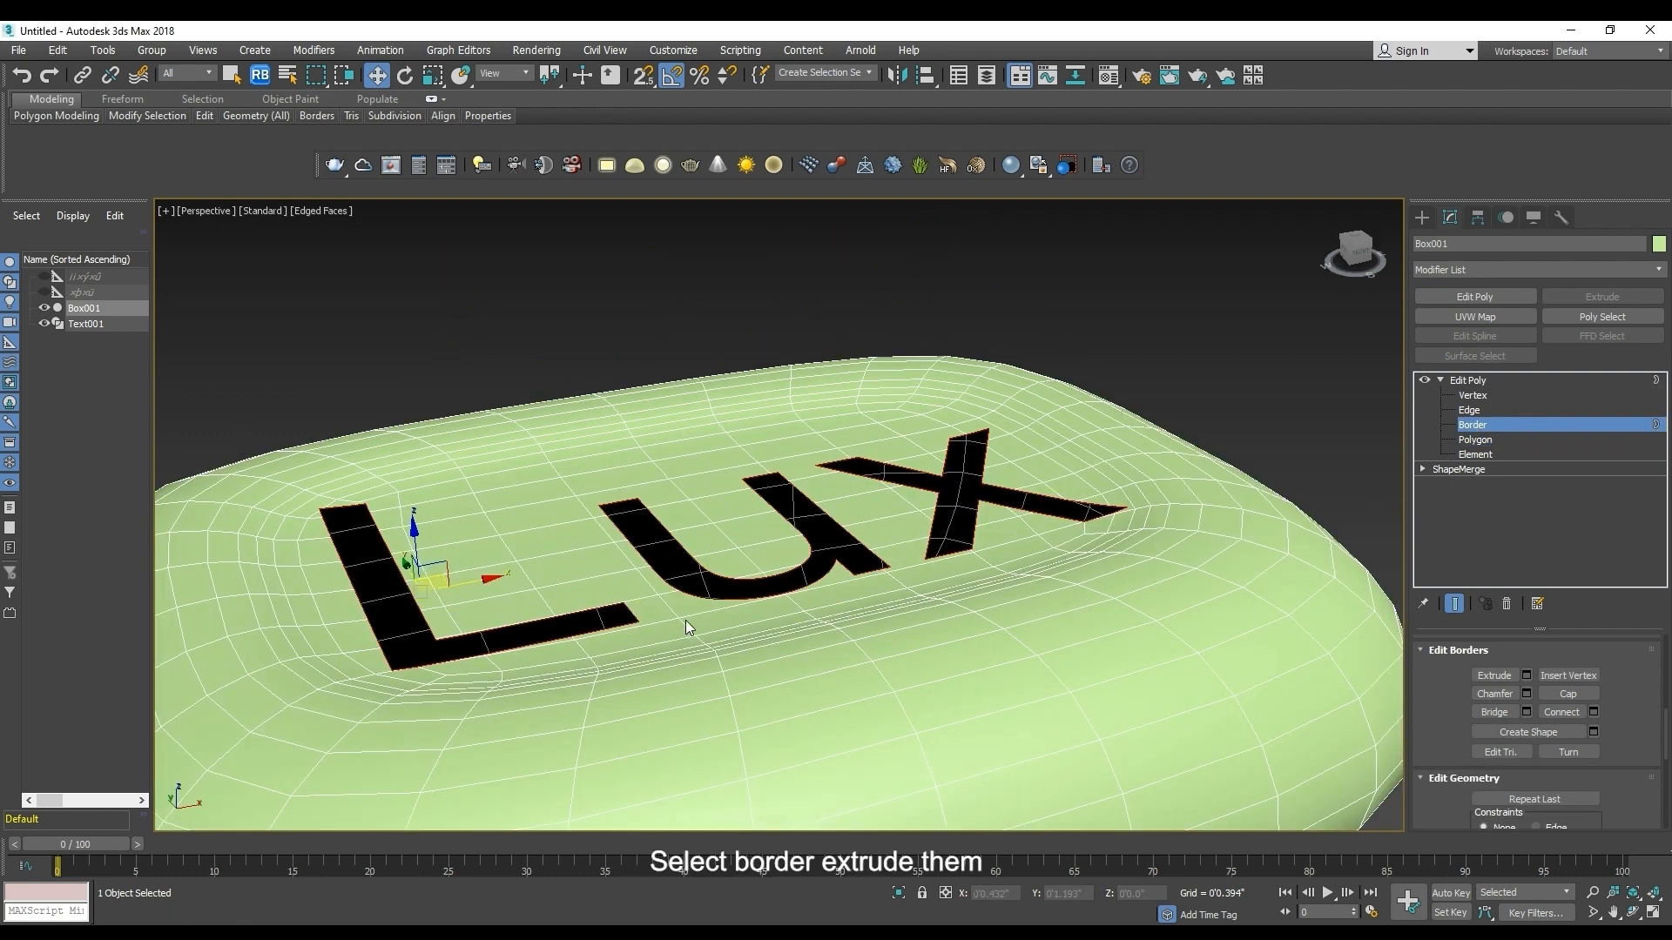
middle_drag(686, 620, 790, 515)
scroll(789, 515, down, 1)
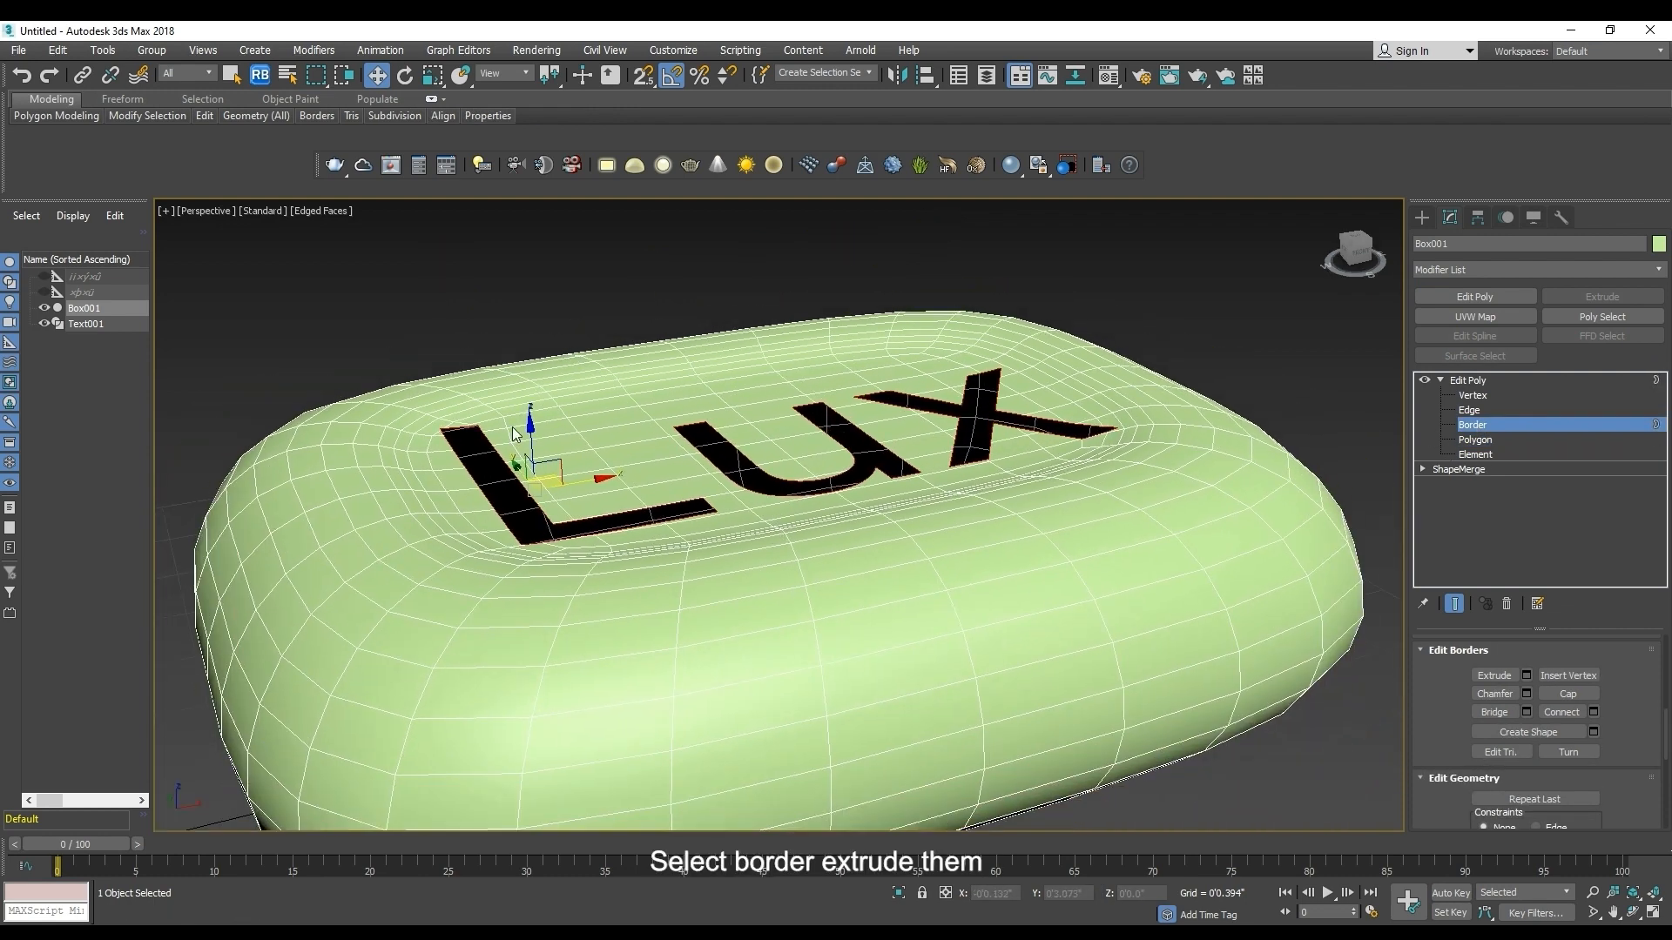
shift+drag(530, 428, 531, 443)
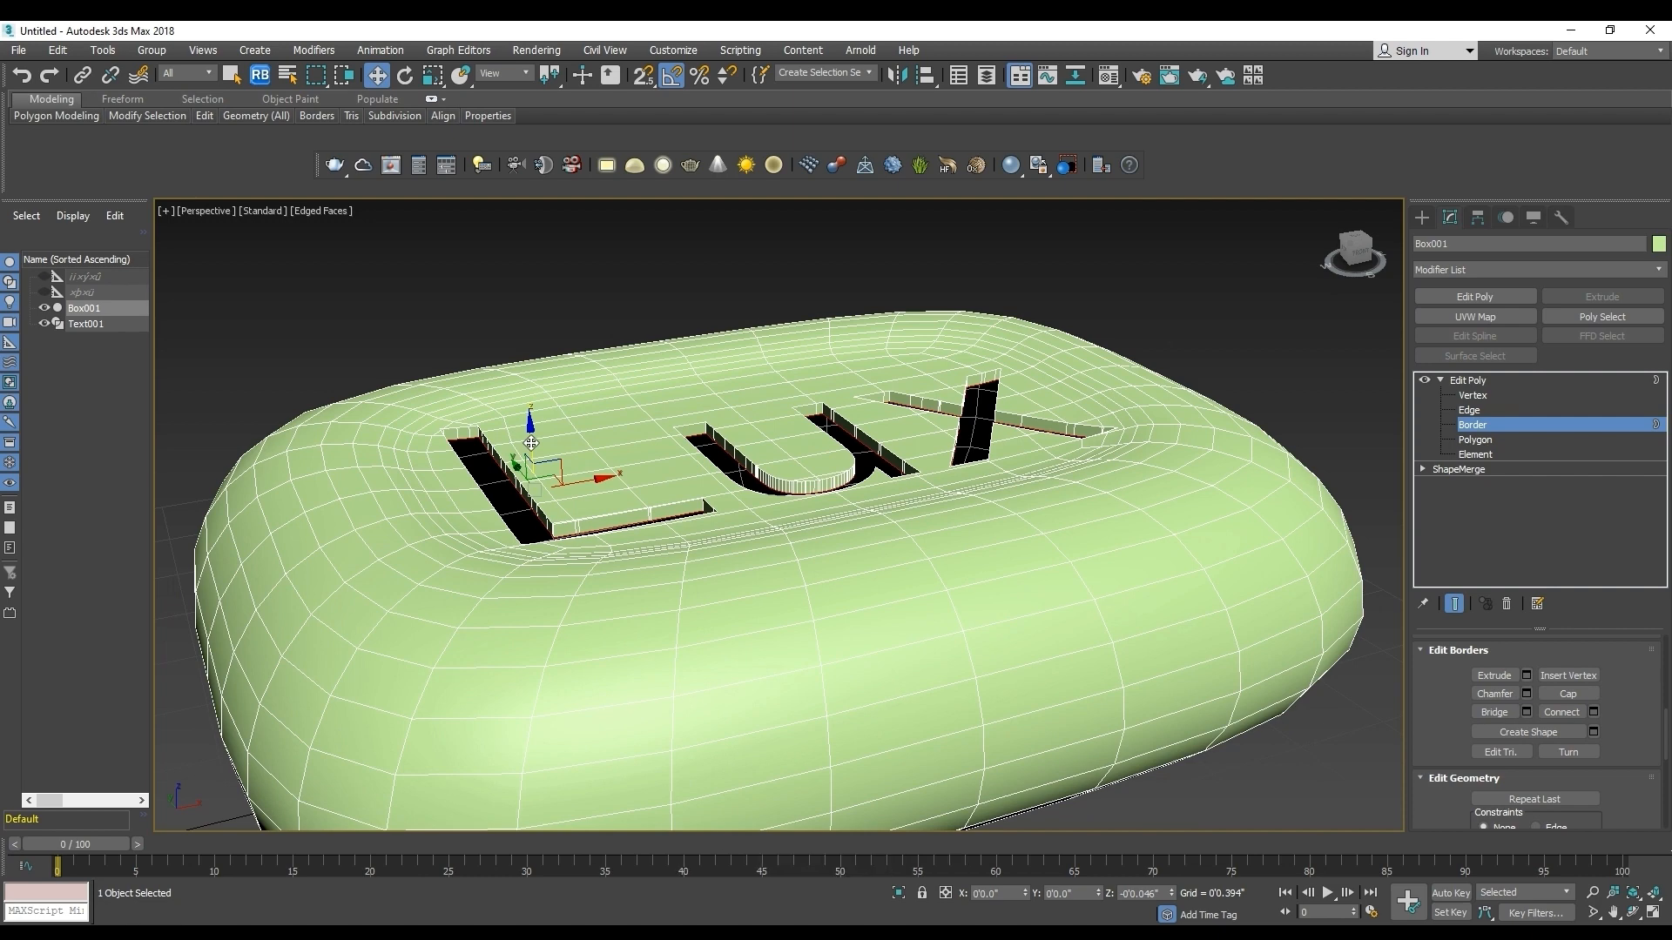
Cap the lowered borders of the Lux letters and return to the whole-object level of the Edit Poly modifier.
key(ctrl+p)
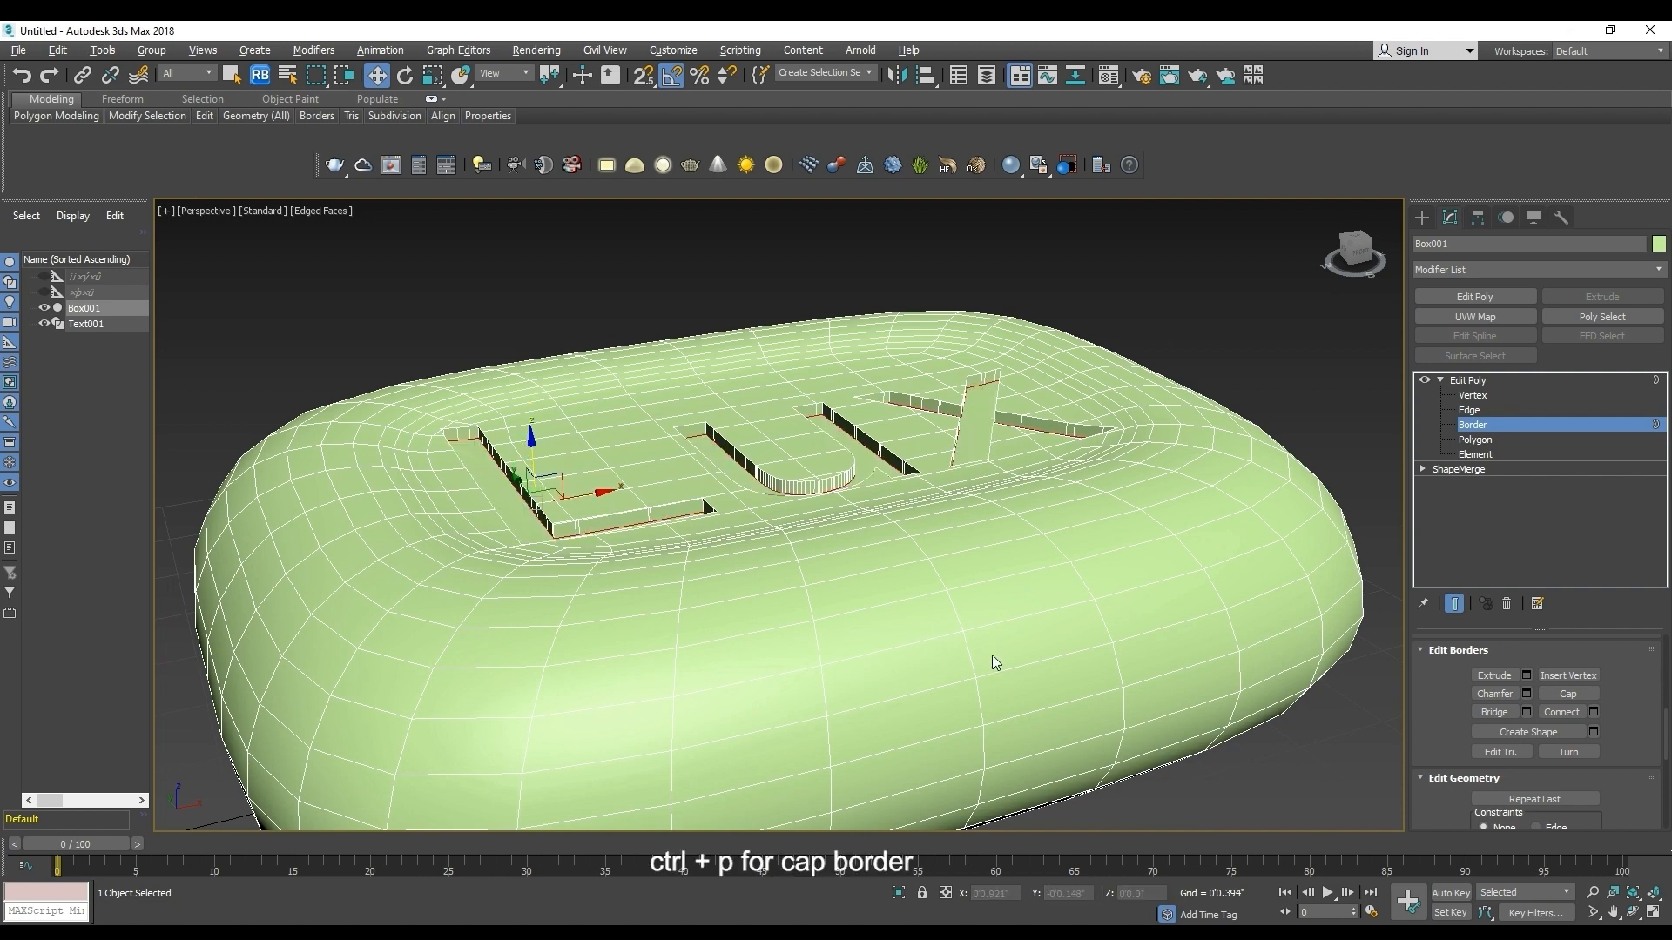
mouse_move(991, 655)
alt+middle_down()
mouse_move(949, 635)
mouse_move(1009, 605)
mouse_move(989, 697)
mouse_move(925, 659)
mouse_move(995, 642)
alt+middle_up()
scroll(1003, 639, down, 2)
scroll(995, 621, down, 2)
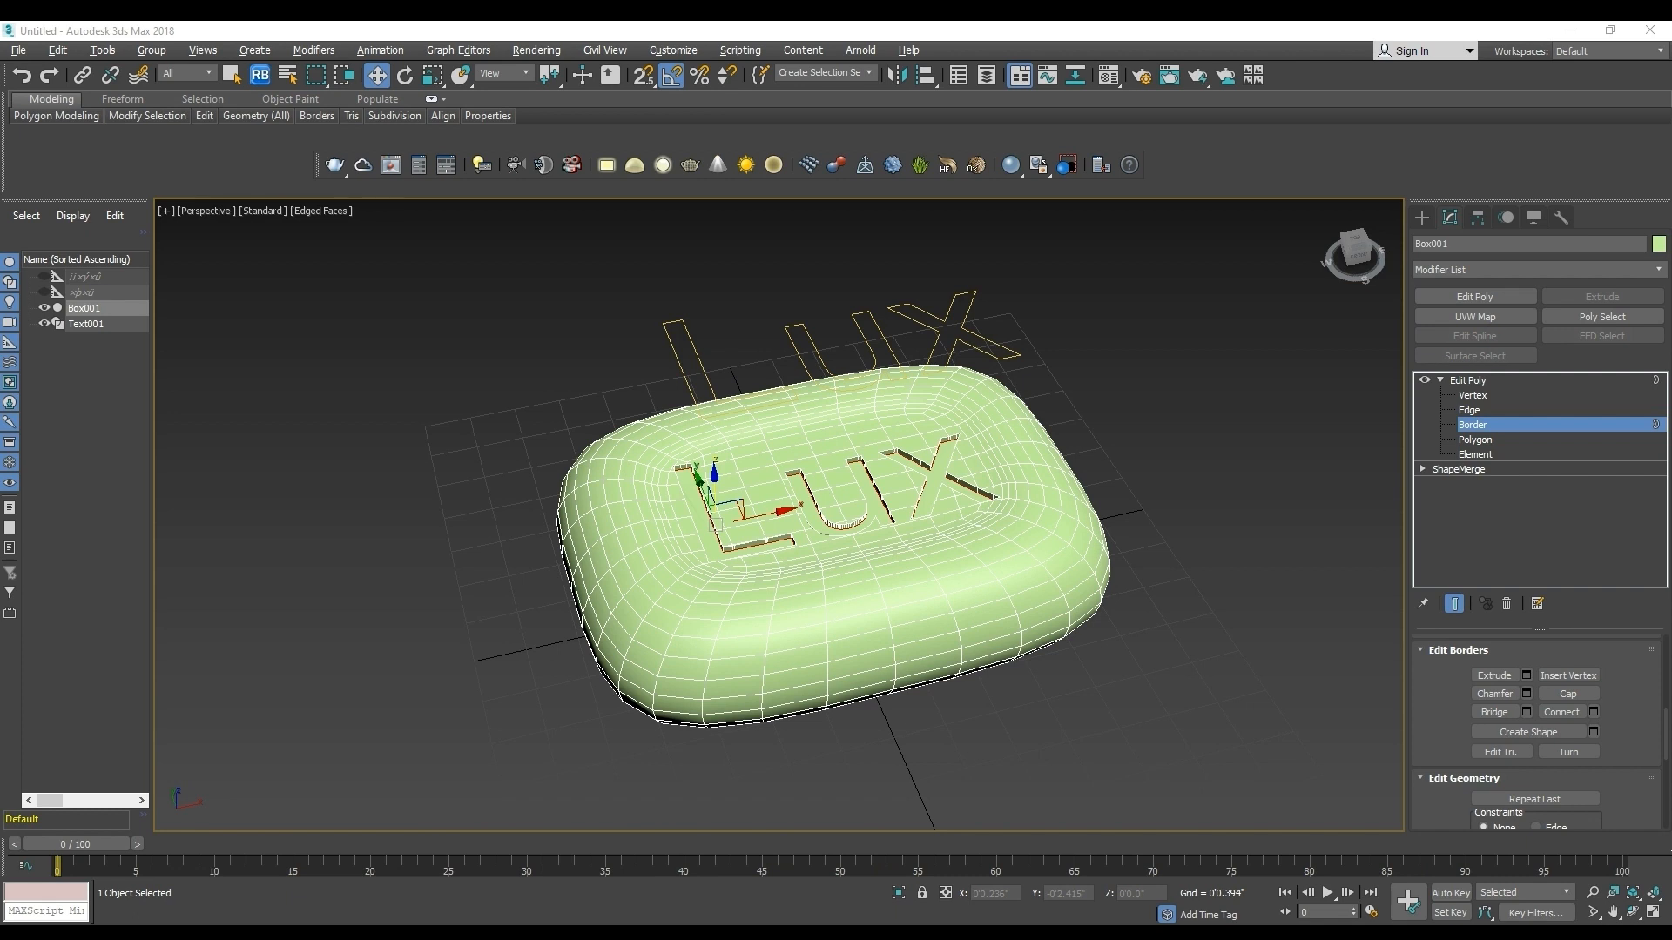
click(1469, 380)
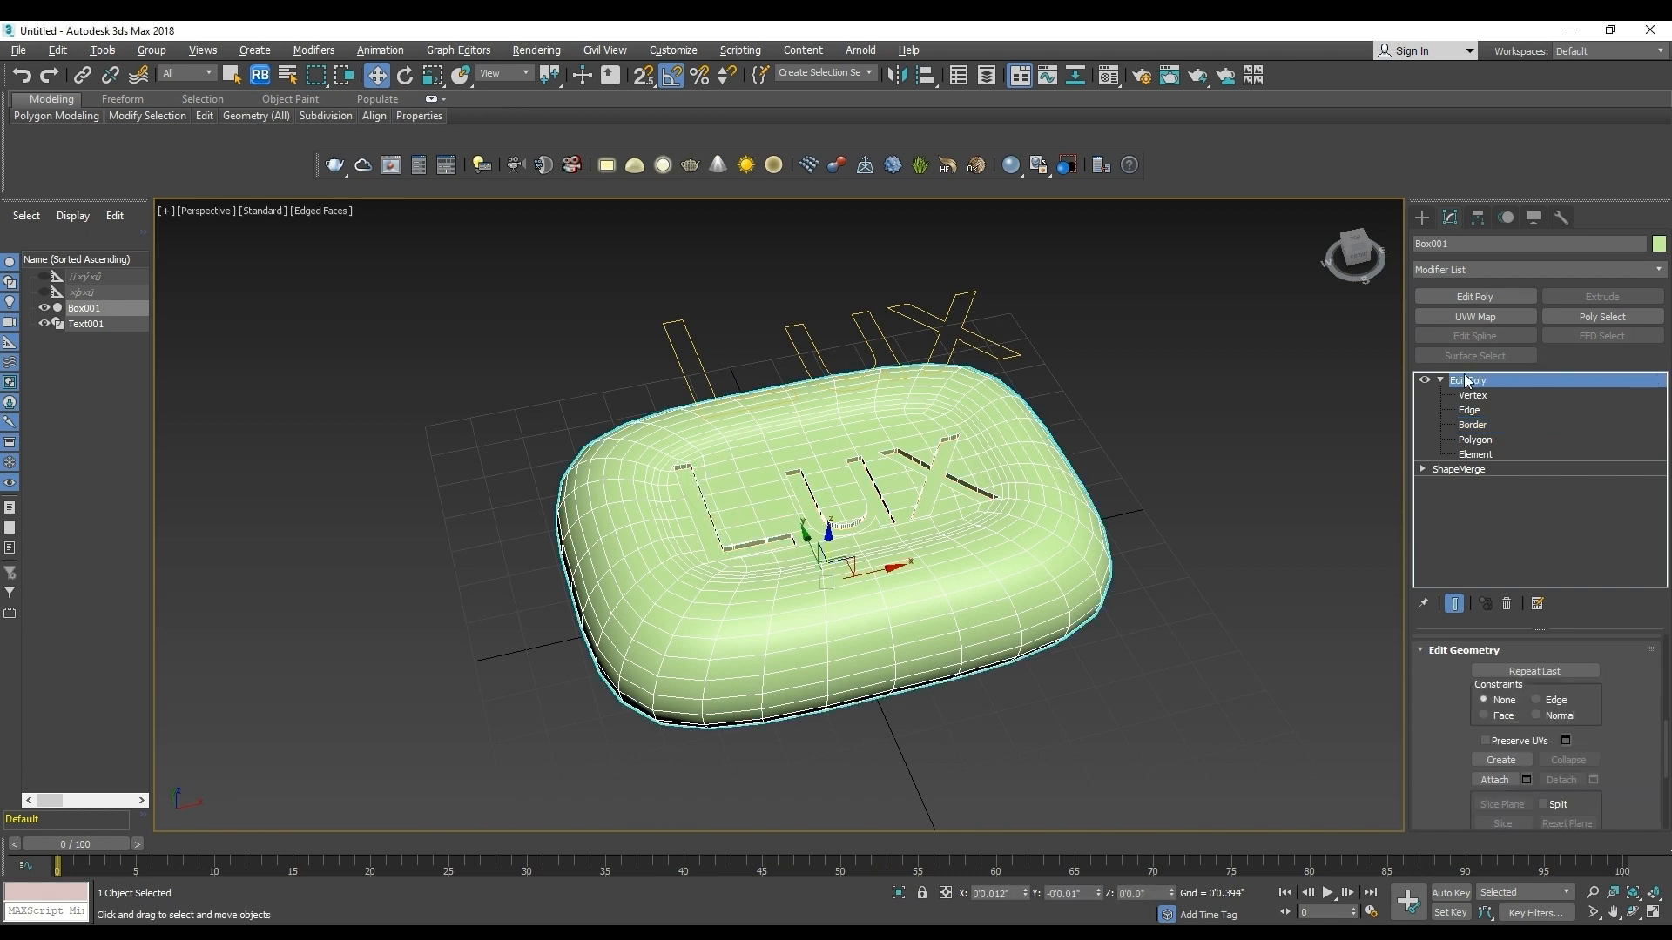
Turn off edged faces and delete the original Lux text spline above the soap bar.
key(F4)
scroll(1012, 611, down, 4)
mouse_move(1033, 616)
alt+middle_down()
mouse_move(978, 655)
mouse_move(970, 496)
mouse_move(895, 586)
mouse_move(942, 602)
alt+middle_up()
click(974, 472)
key(Delete)
Create a plane about 1'4.656" by 1'5.442" under the soap bar and move it along X to about 0'0.86".
click(1422, 216)
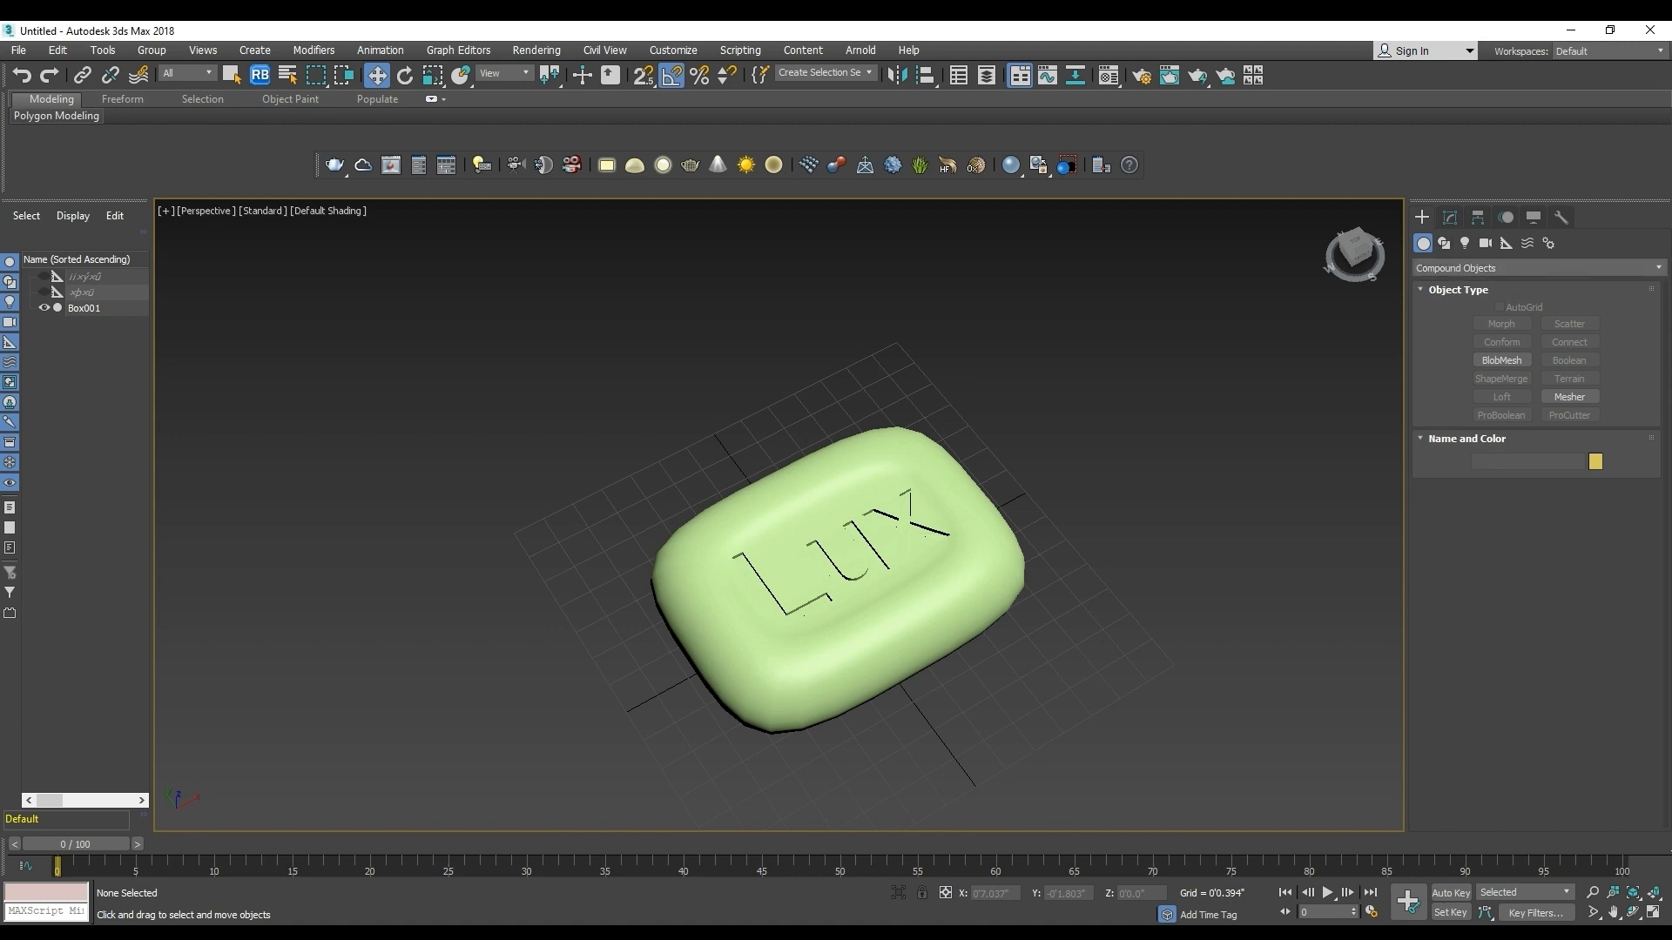
click(1480, 267)
click(1449, 295)
click(1570, 397)
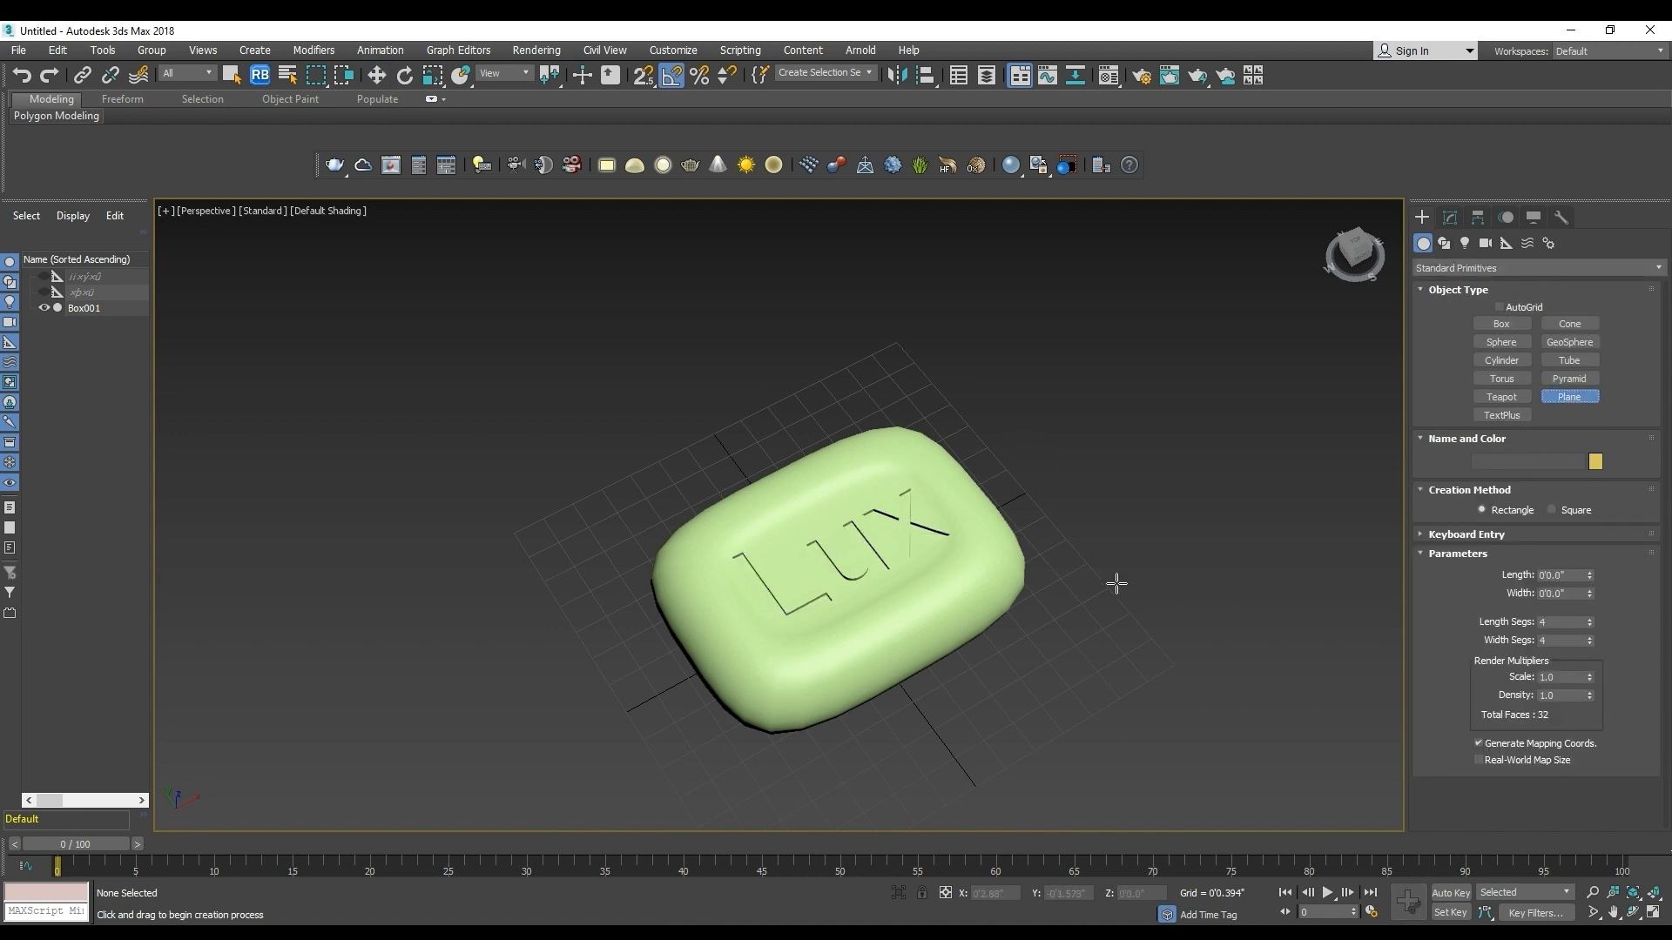
scroll(1080, 582, down, 5)
drag(591, 413, 1341, 822)
click(378, 76)
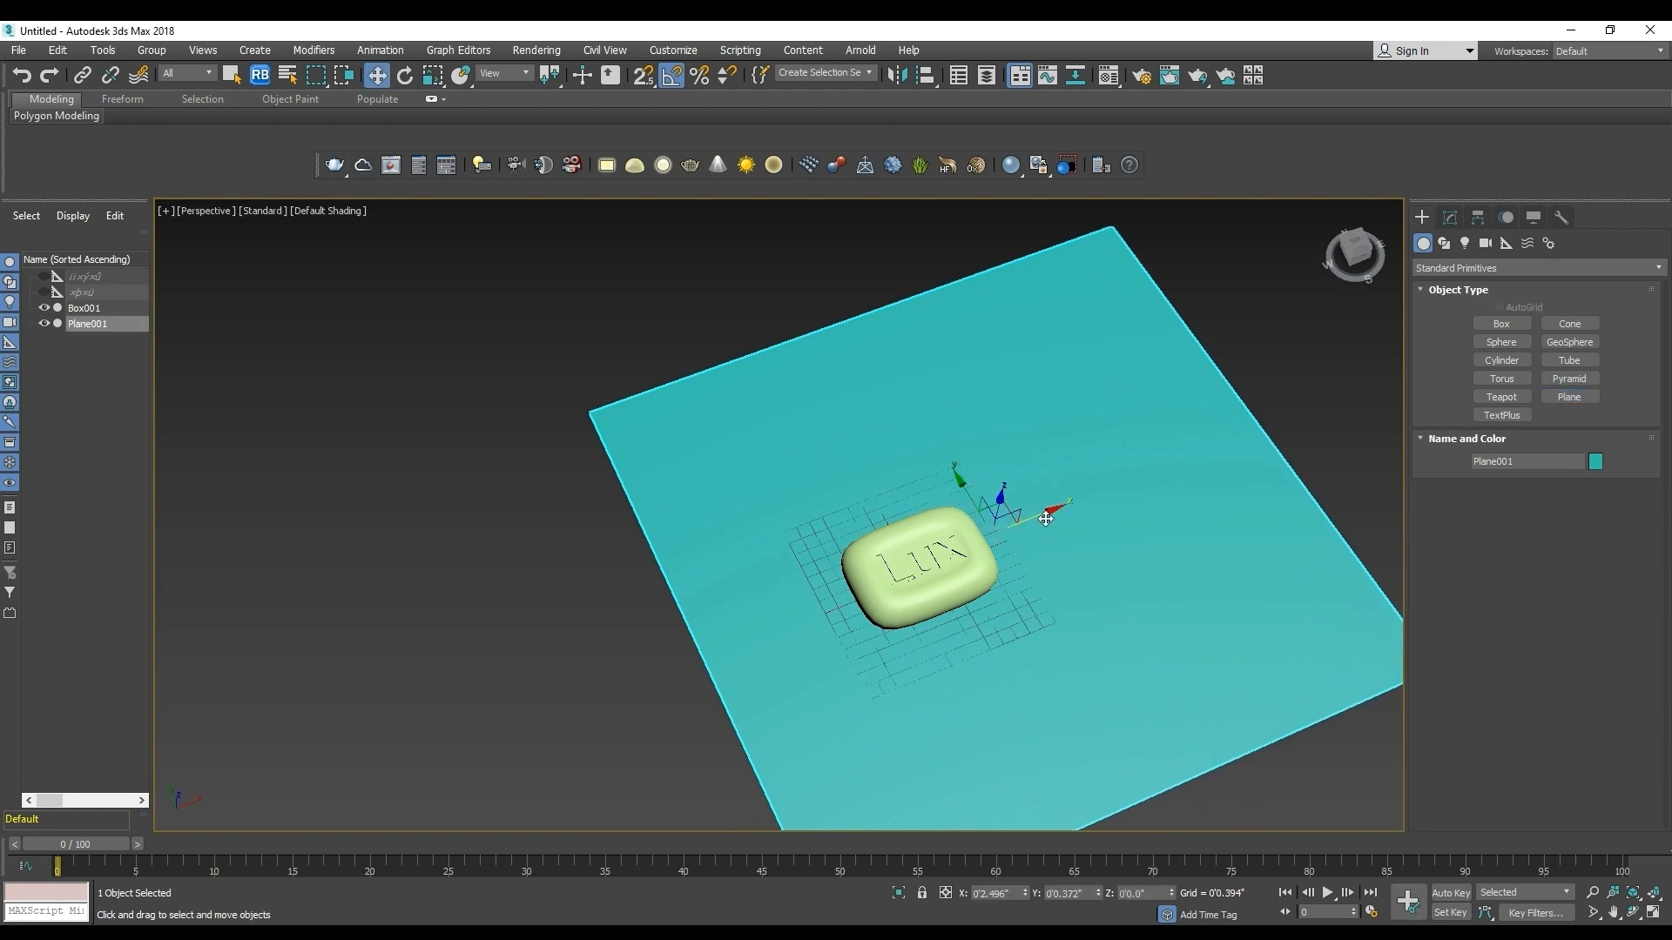
drag(1051, 515, 999, 534)
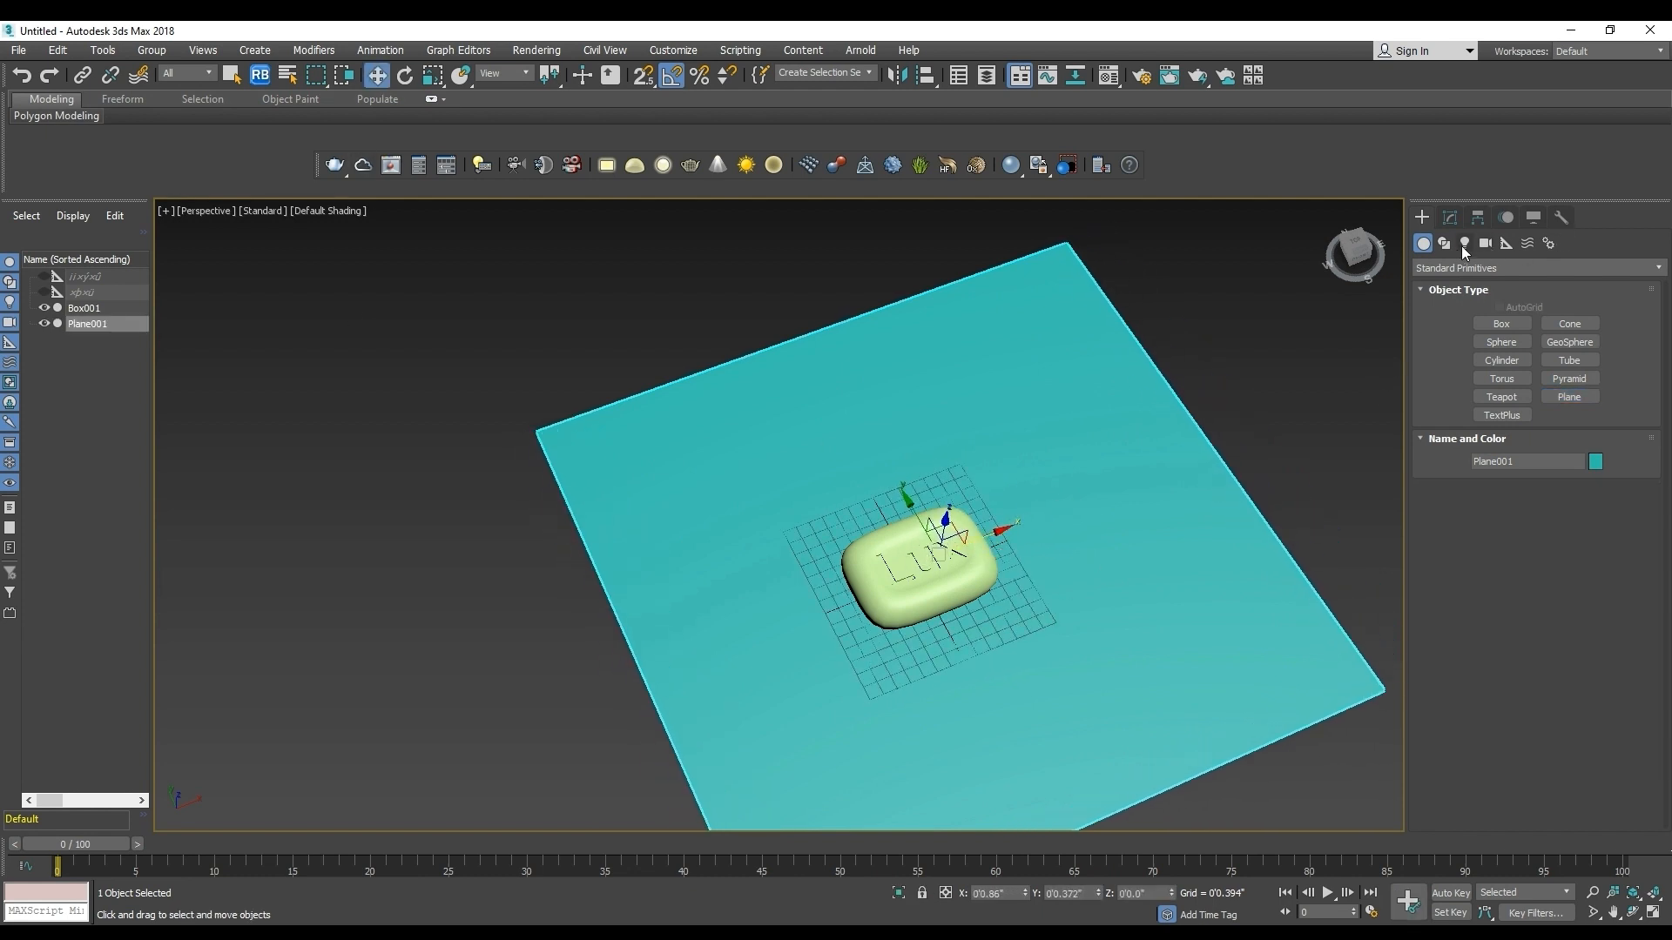
Create a V-Ray plane light about 0'1.486" by 0'2.646" beside the soap bar.
click(1464, 244)
click(1523, 270)
click(1480, 310)
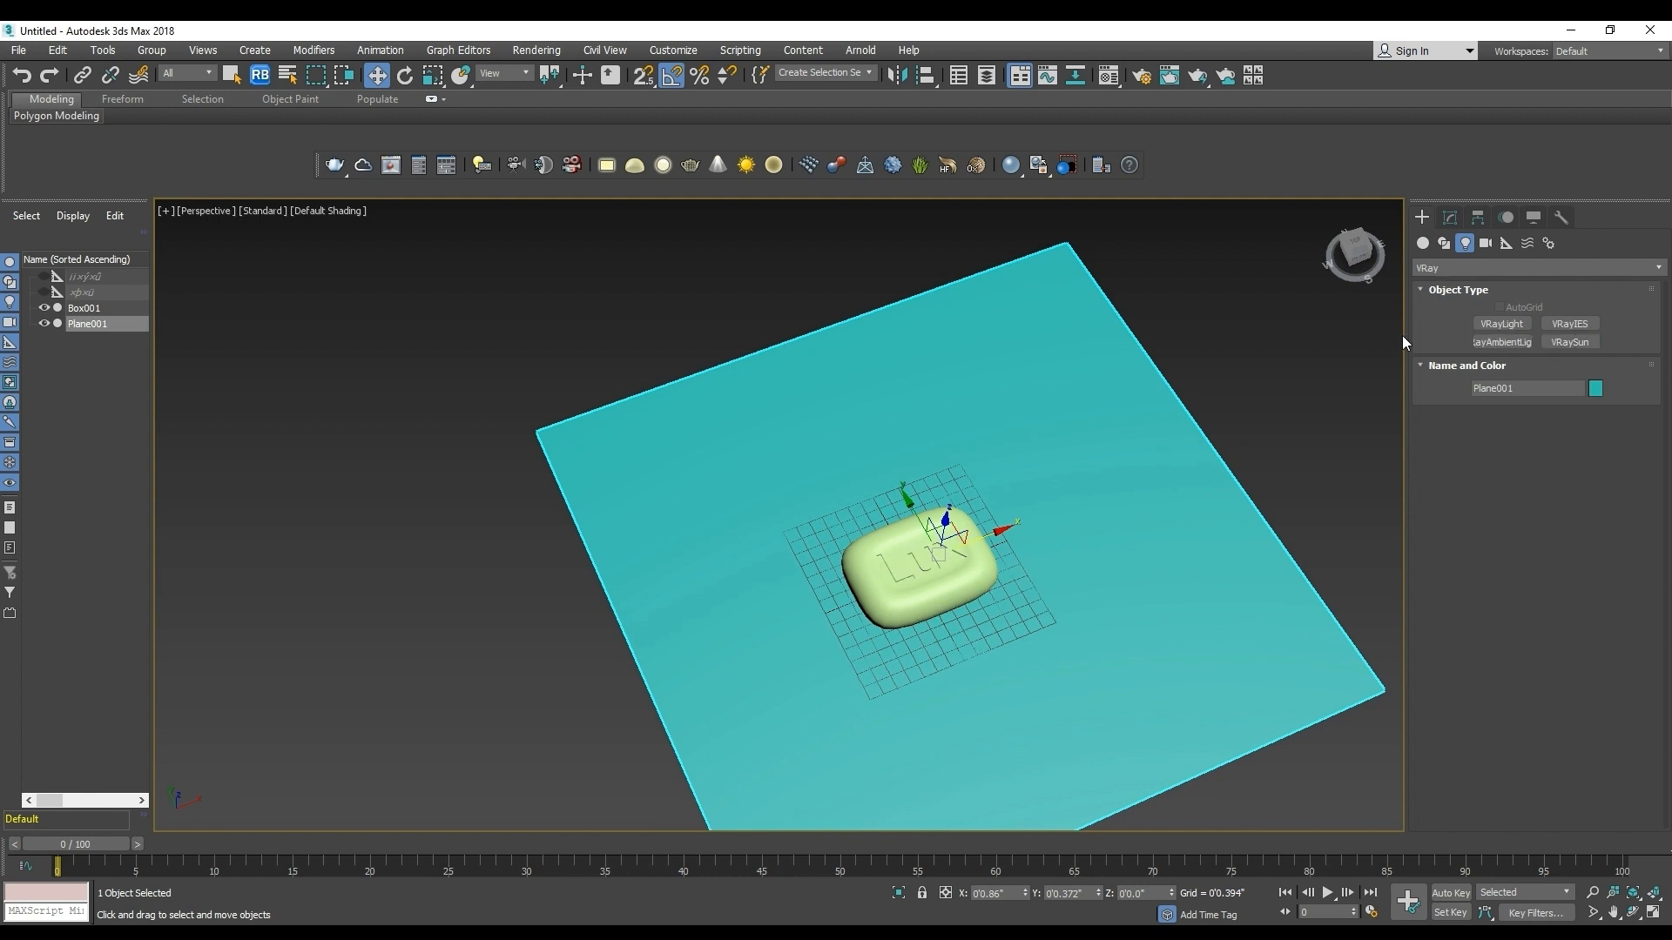
click(1503, 324)
drag(1029, 496, 1089, 513)
Raise the V-Ray light above the ground plane to a height of about 0'3.217".
click(377, 77)
alt+middle_drag(1035, 608, 984, 501)
drag(1047, 478, 1031, 406)
alt+middle_drag(1032, 406, 998, 548)
drag(1020, 541, 1015, 484)
Check the angle snap settings and rotate the V-Ray light 50 degrees about Y so it aims at the soap bar.
click(408, 80)
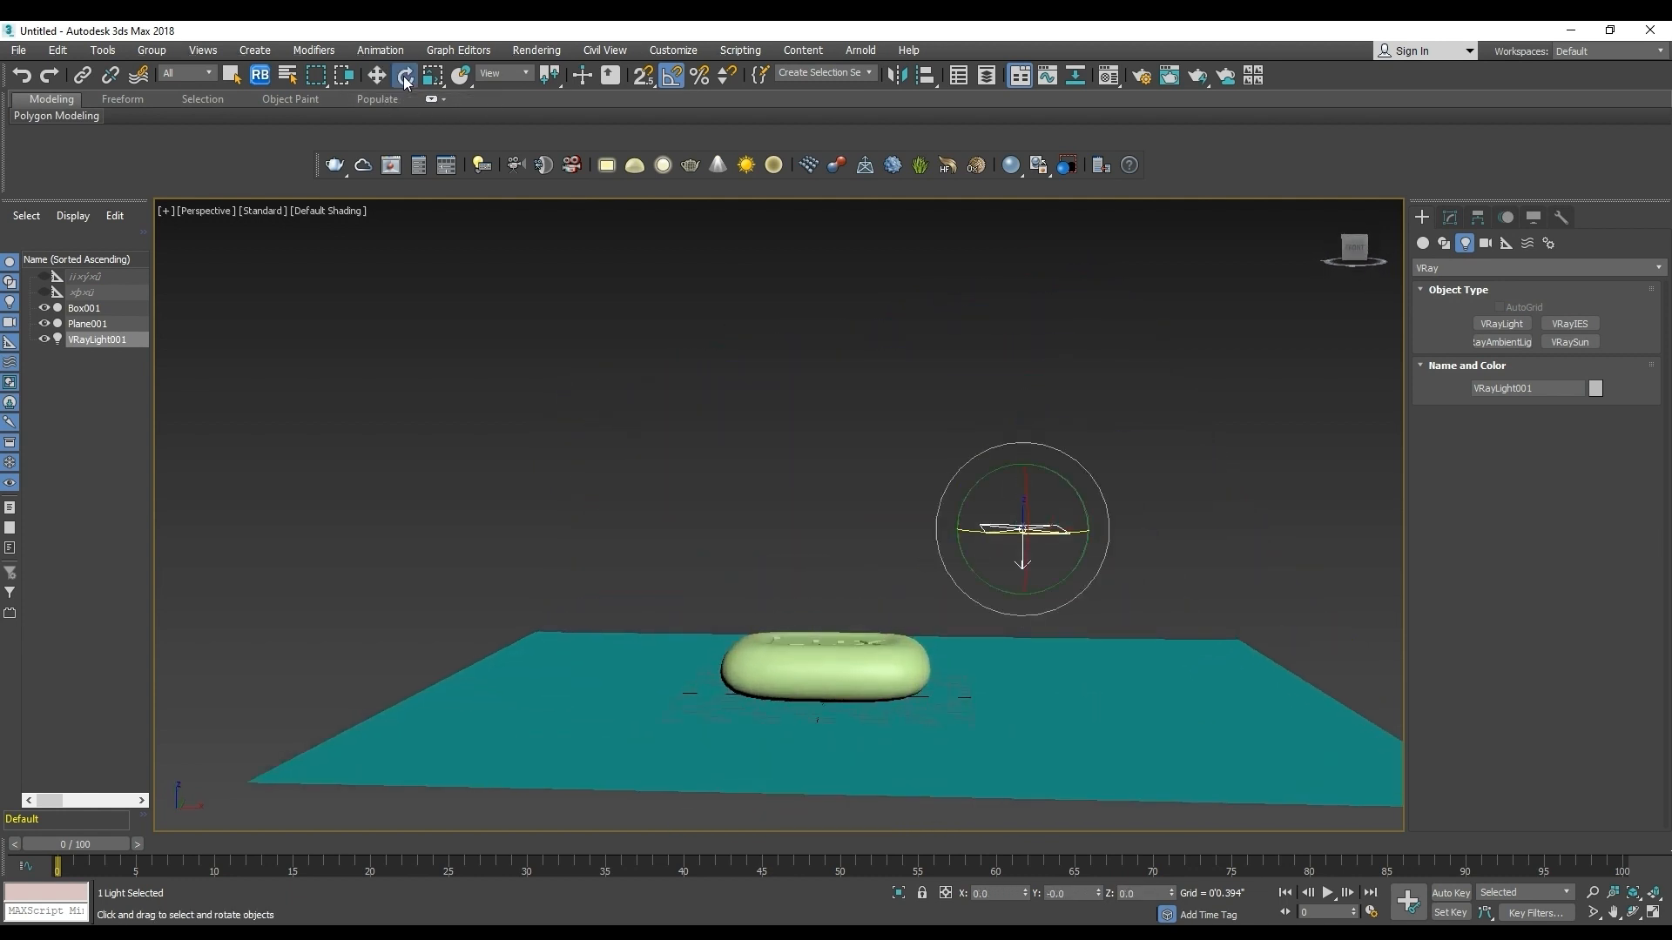
right_click(670, 76)
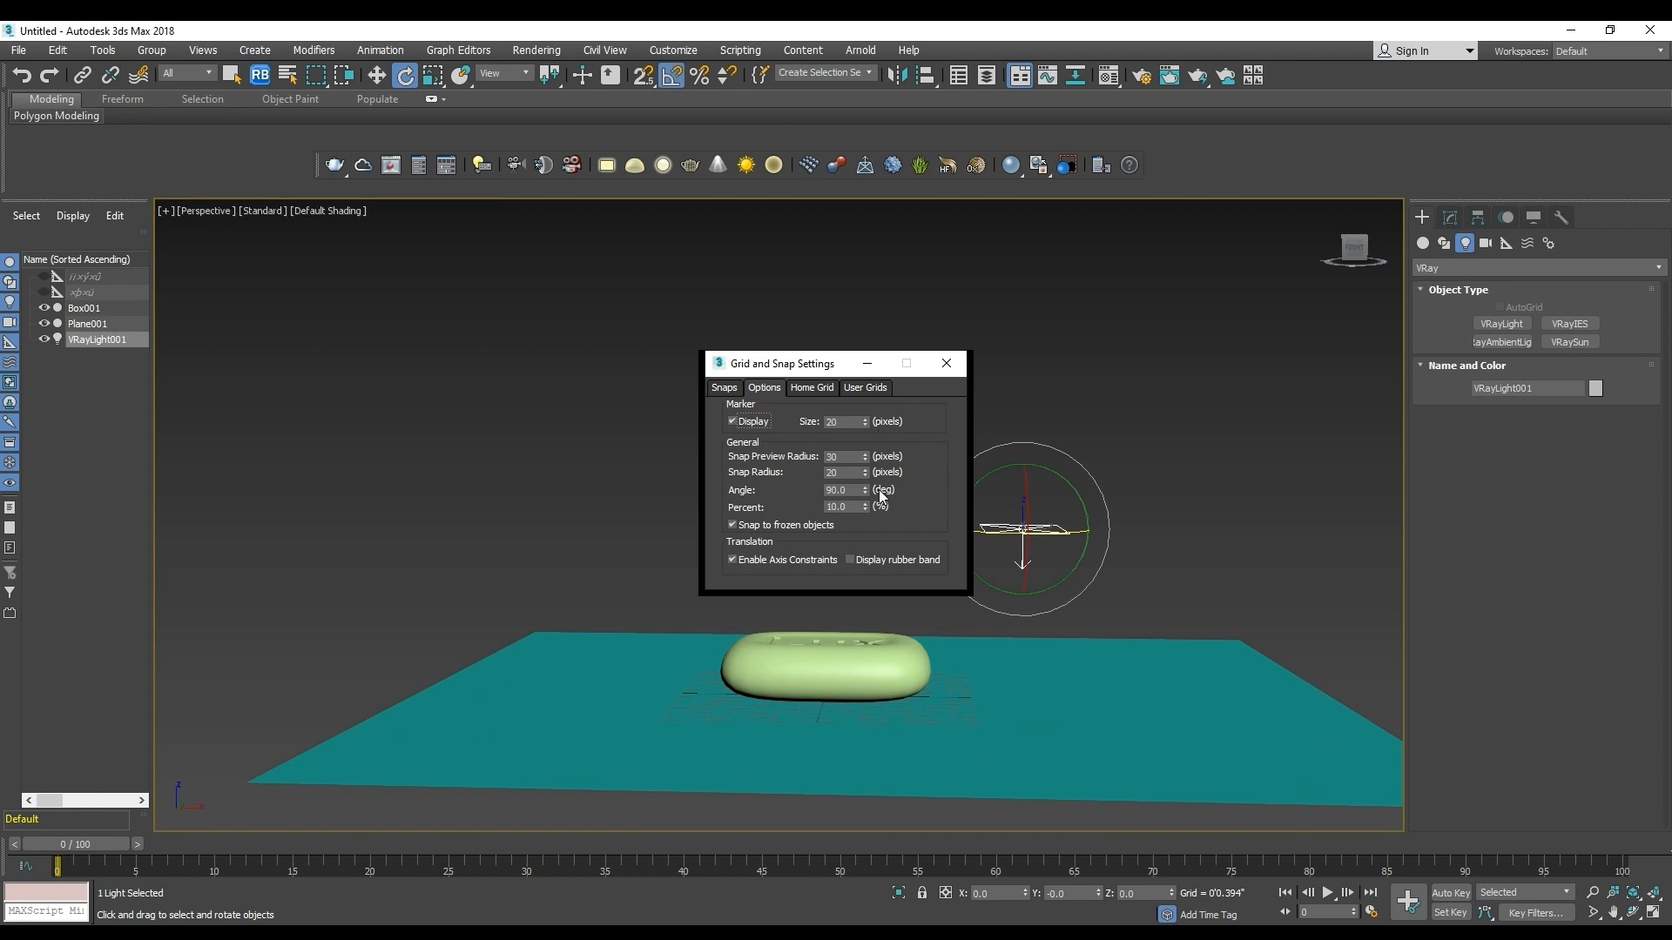
click(946, 363)
drag(1036, 469, 1078, 498)
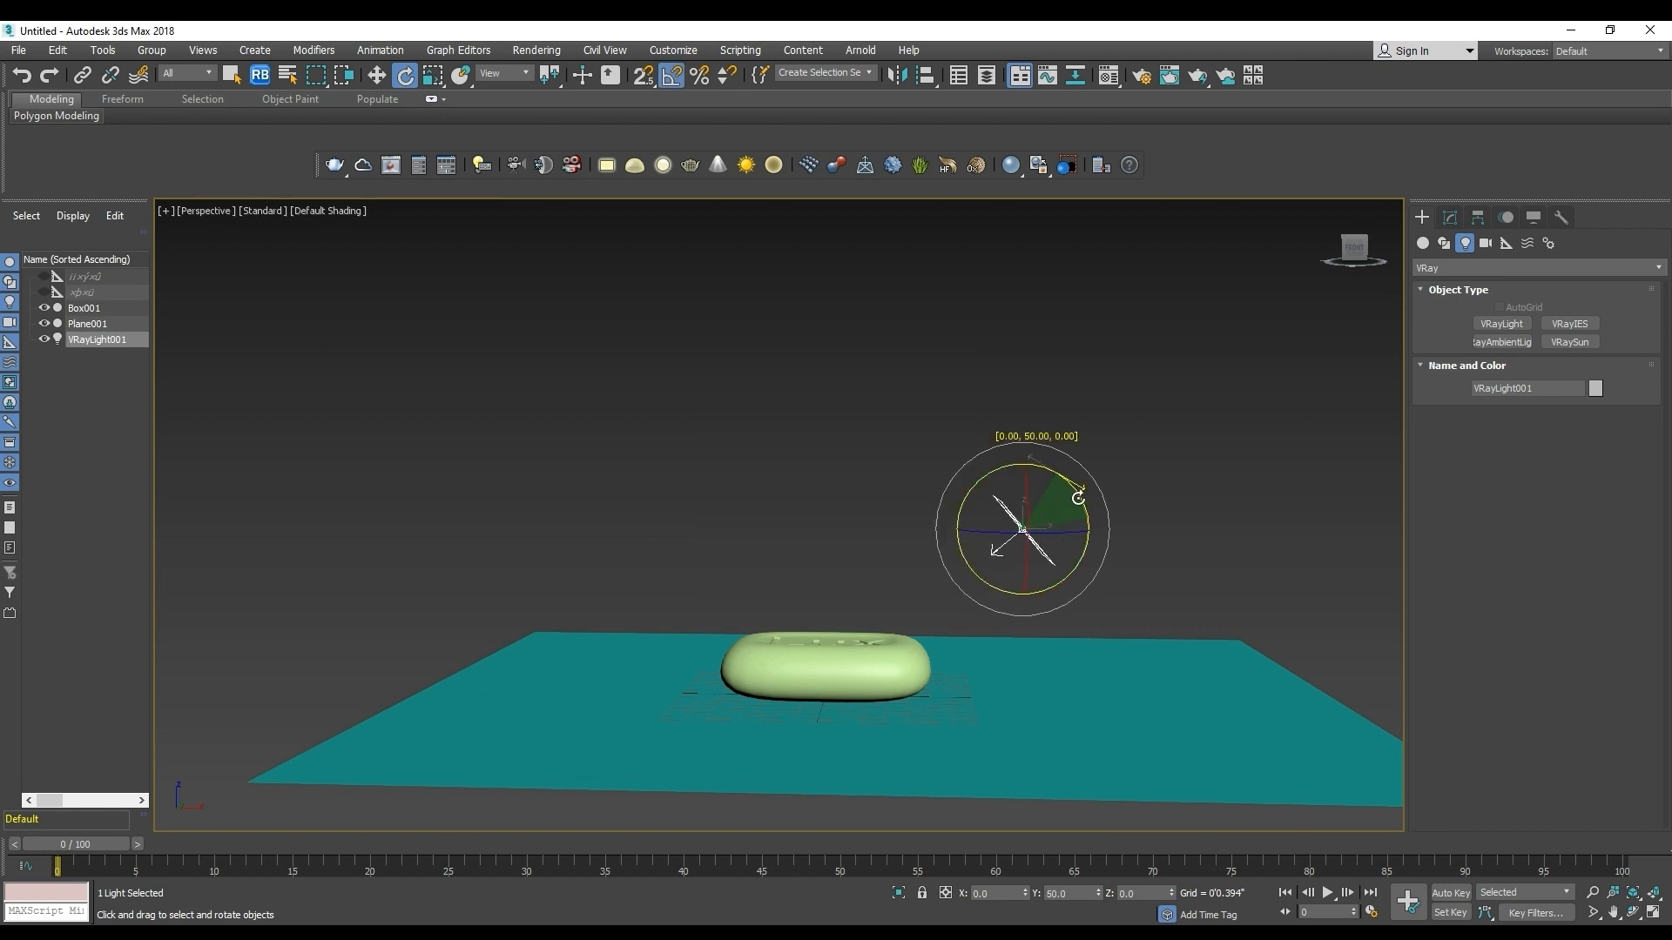
click(377, 78)
Set the V-Ray light's intensity multiplier to 5.
alt+middle_drag(1026, 489, 1024, 707)
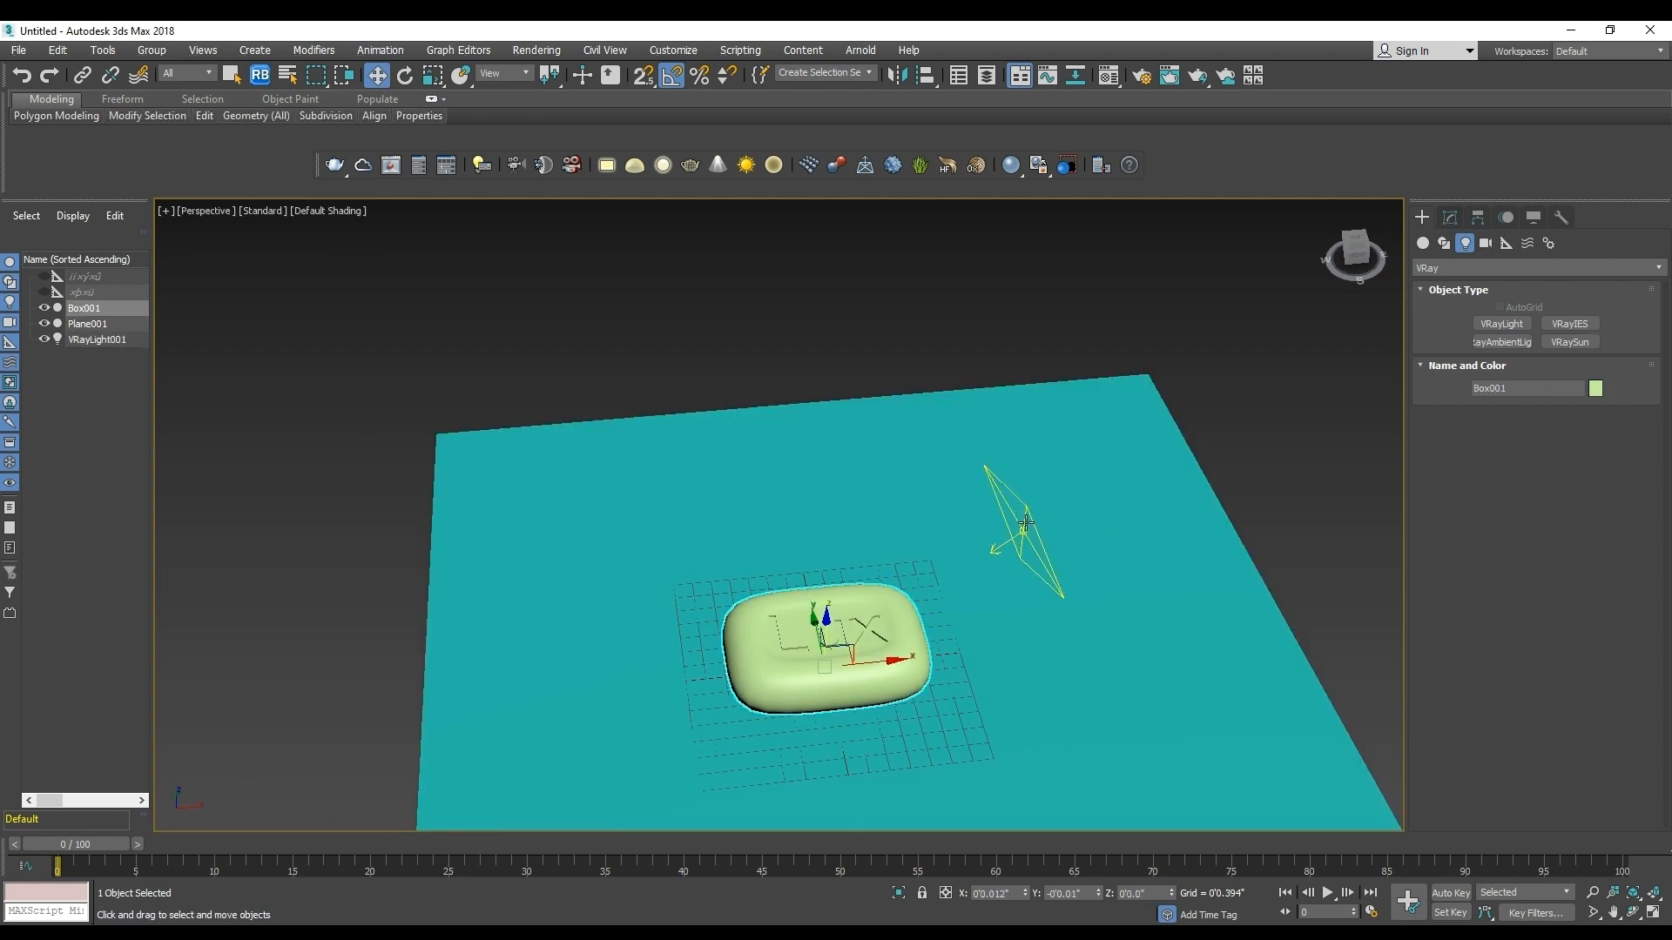
click(1450, 216)
drag(1577, 762, 1436, 761)
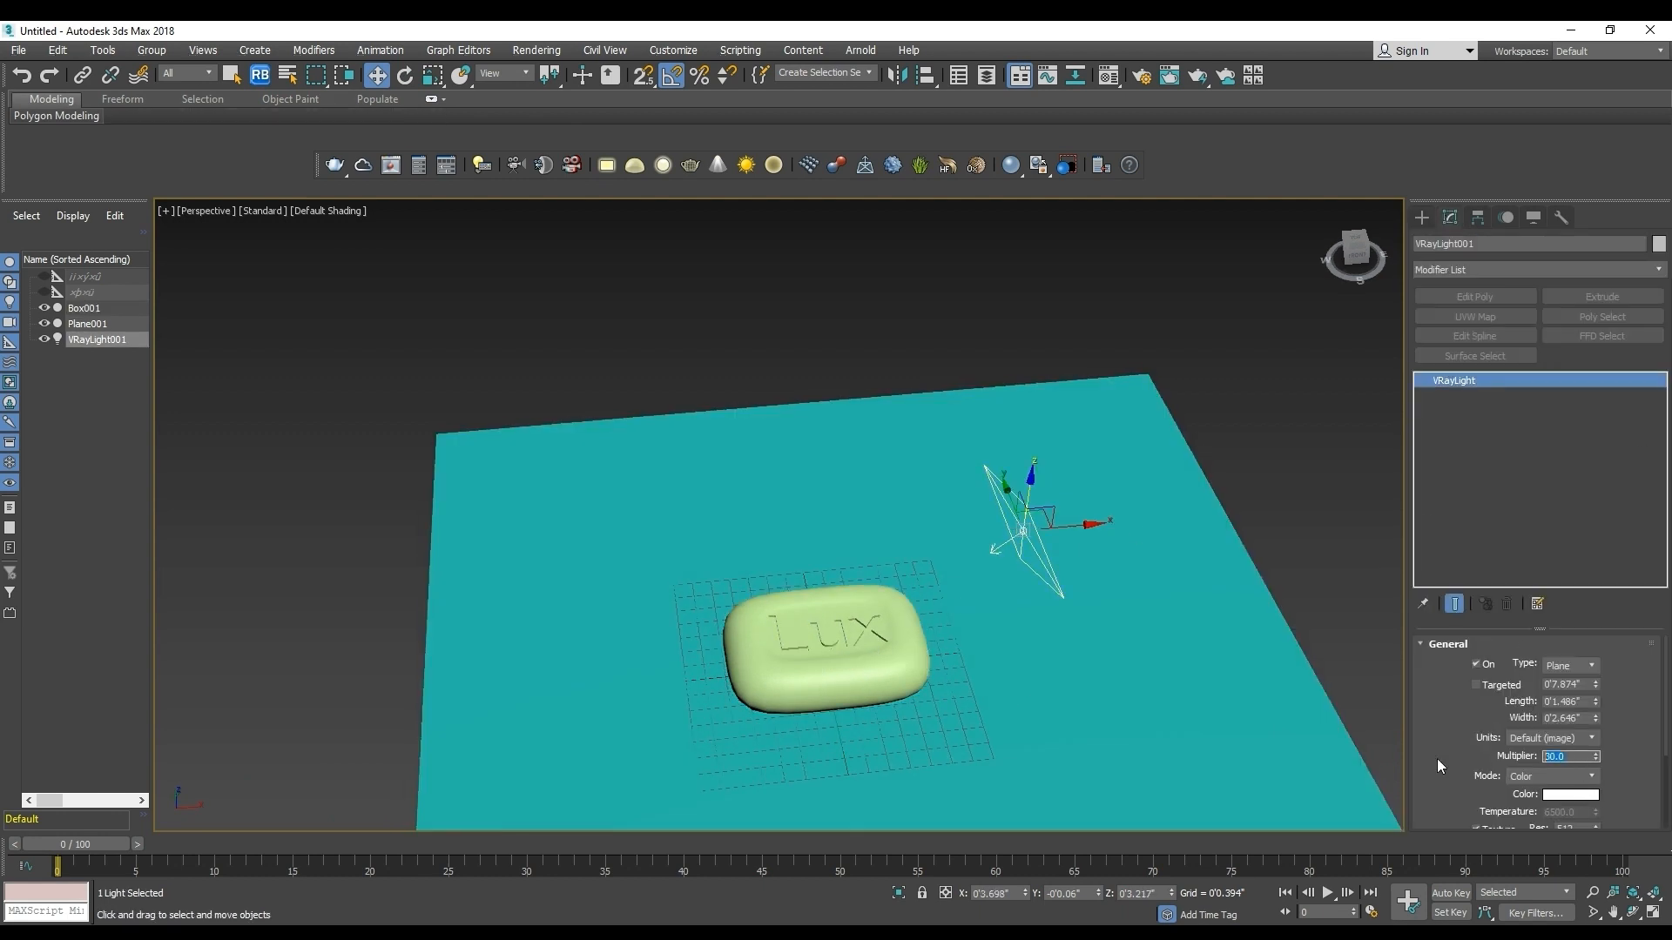
text(5)
key(Return)
middle_drag(1128, 422, 1056, 433)
Assign the grey 01 - Default material to the ground plane.
key(m)
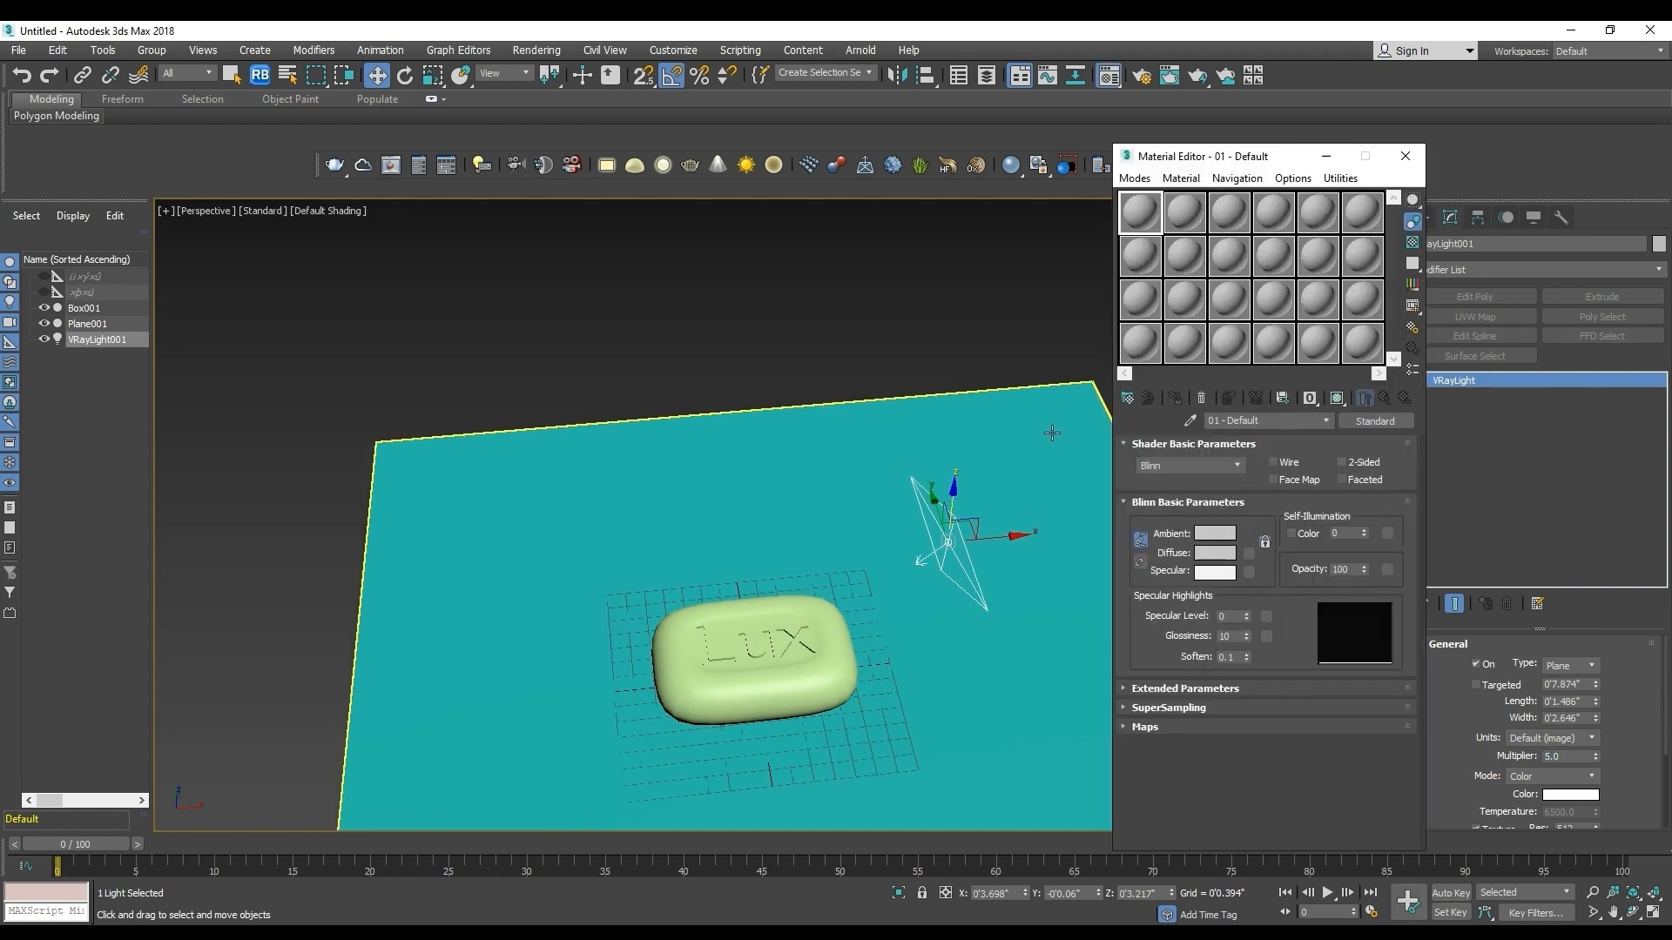
click(1056, 476)
click(1175, 399)
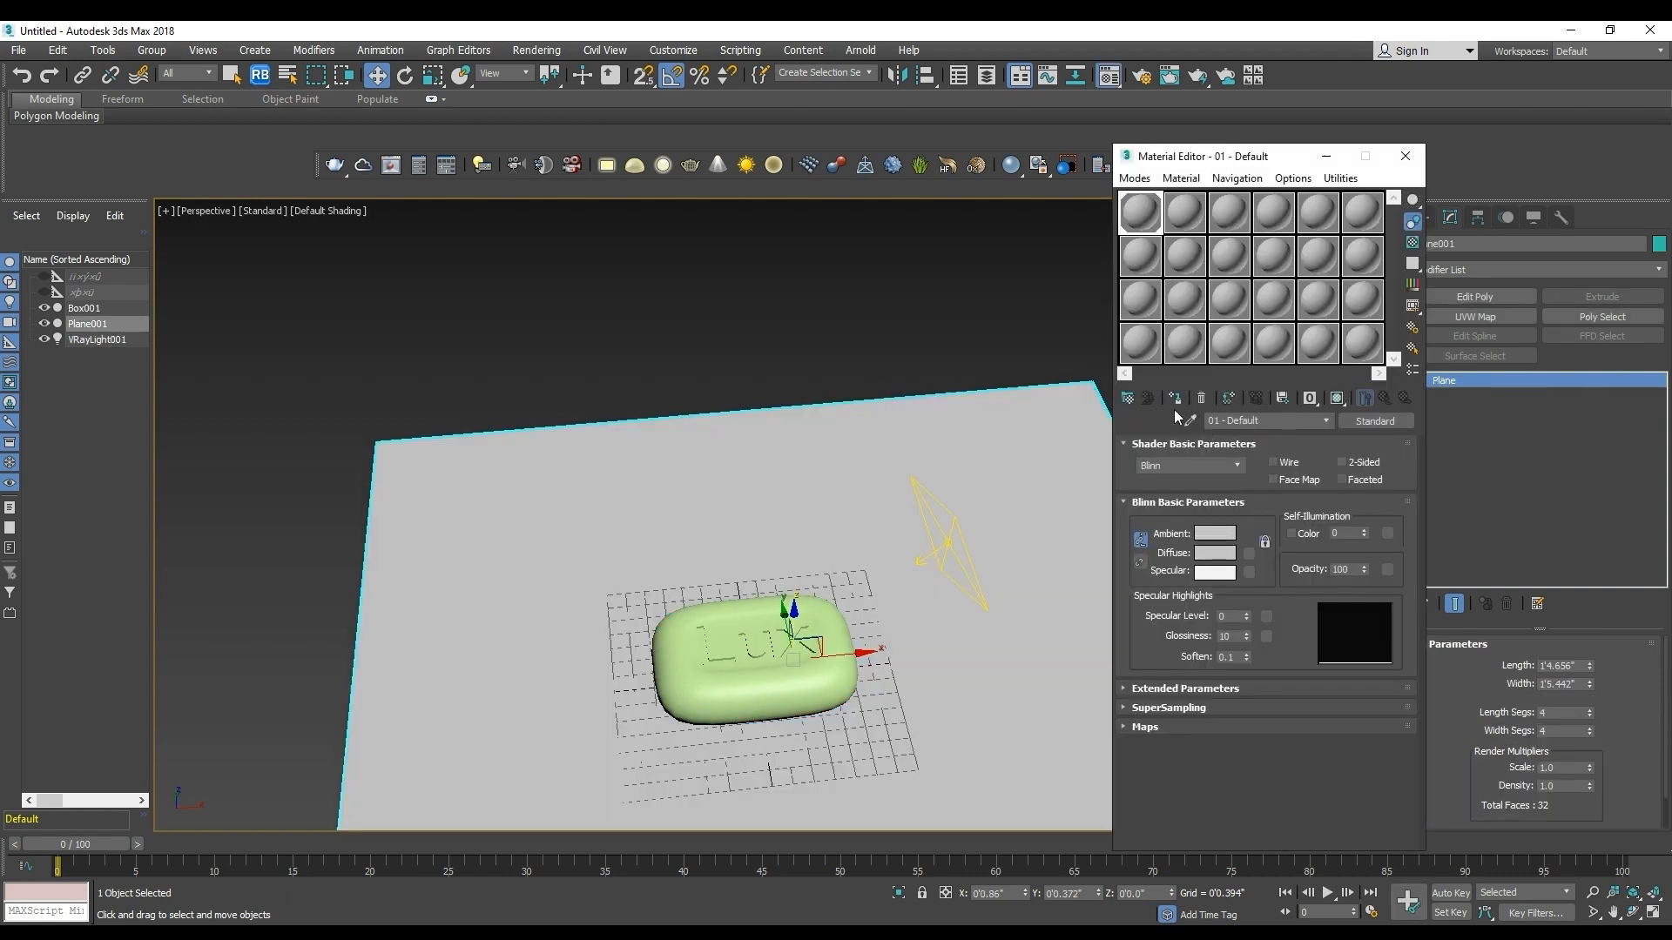
Give the 02 - Default material a light purple diffuse color and assign it to the soap bar.
click(1202, 220)
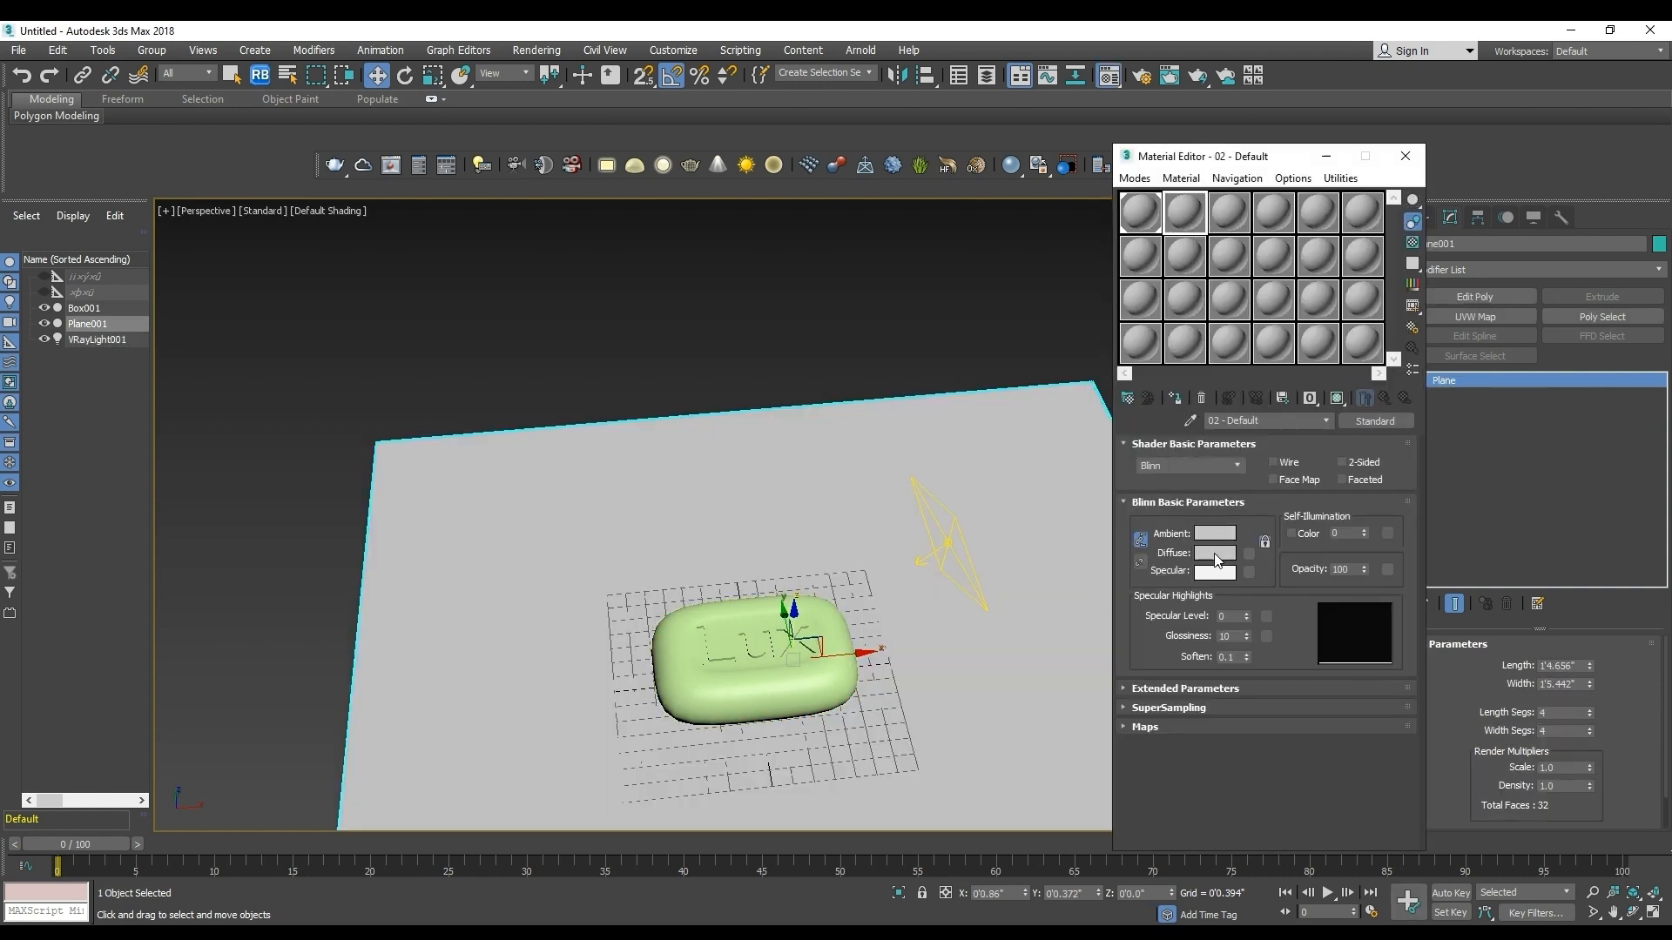
click(1215, 554)
click(459, 175)
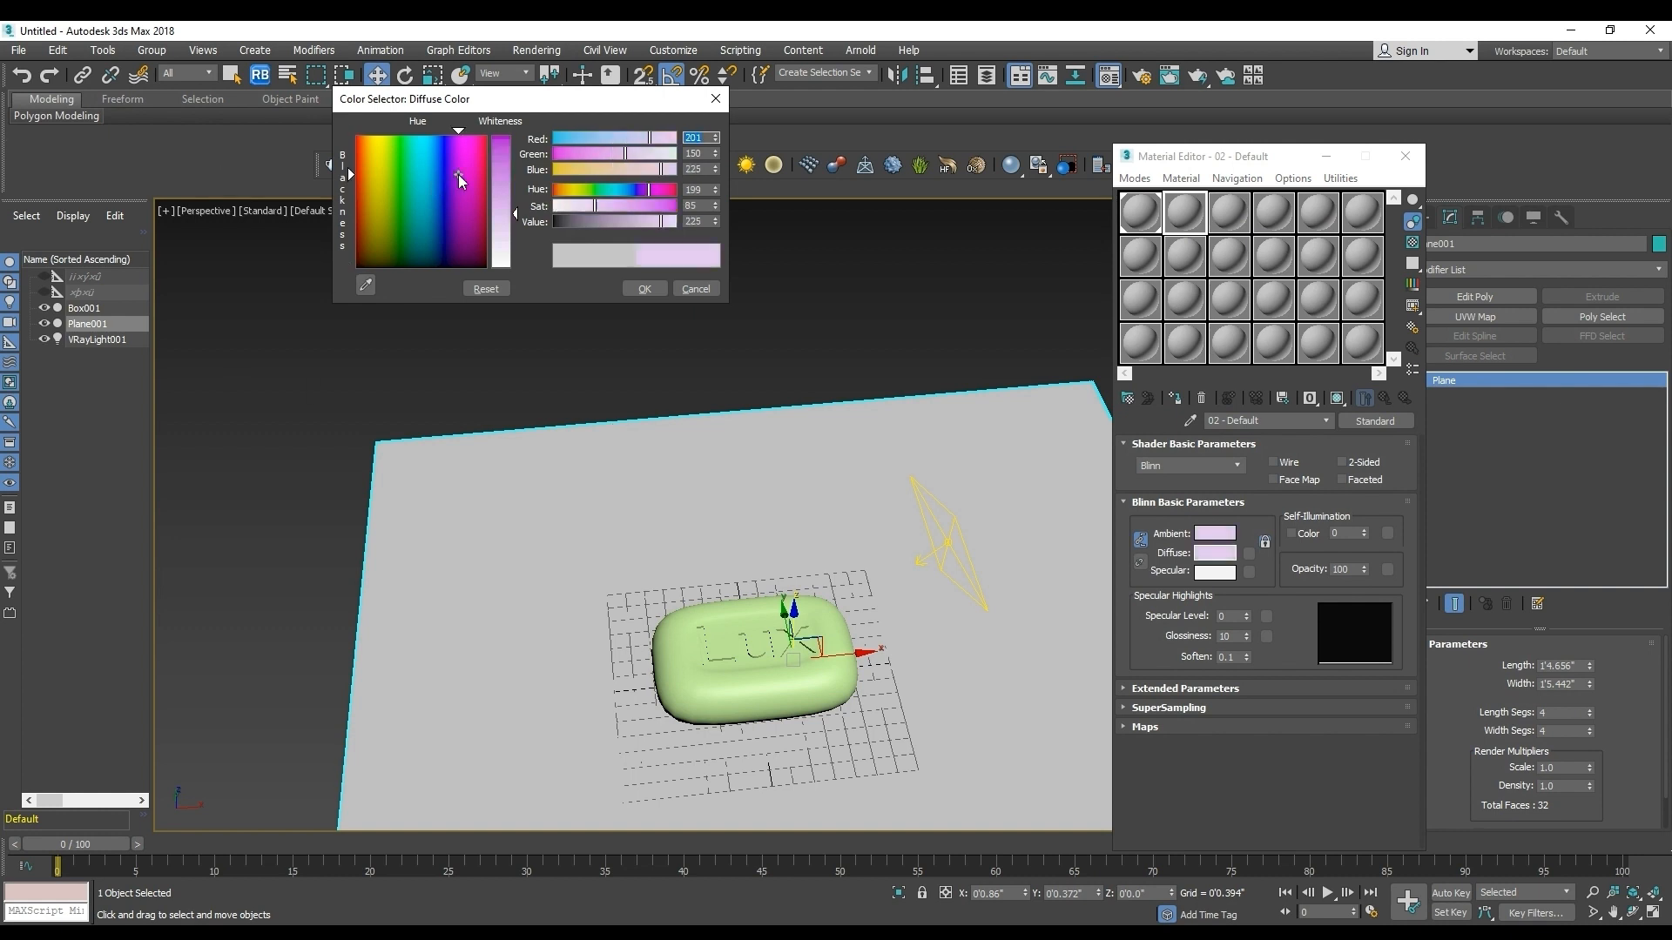
click(509, 189)
click(633, 289)
click(741, 654)
click(1174, 398)
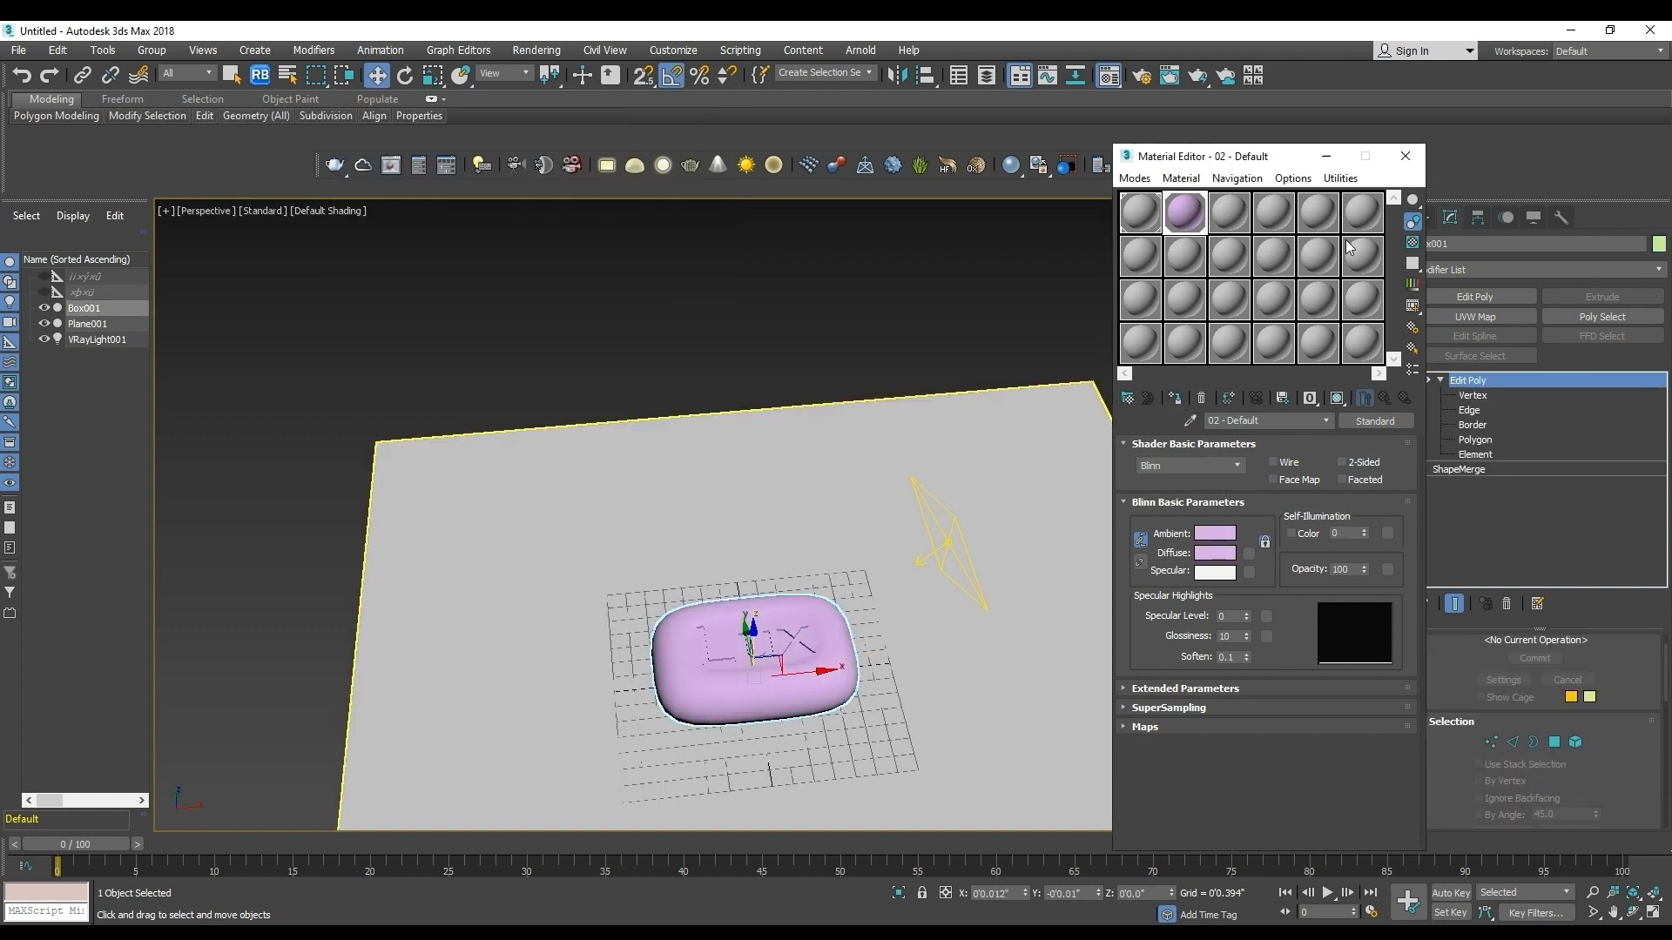
click(1404, 156)
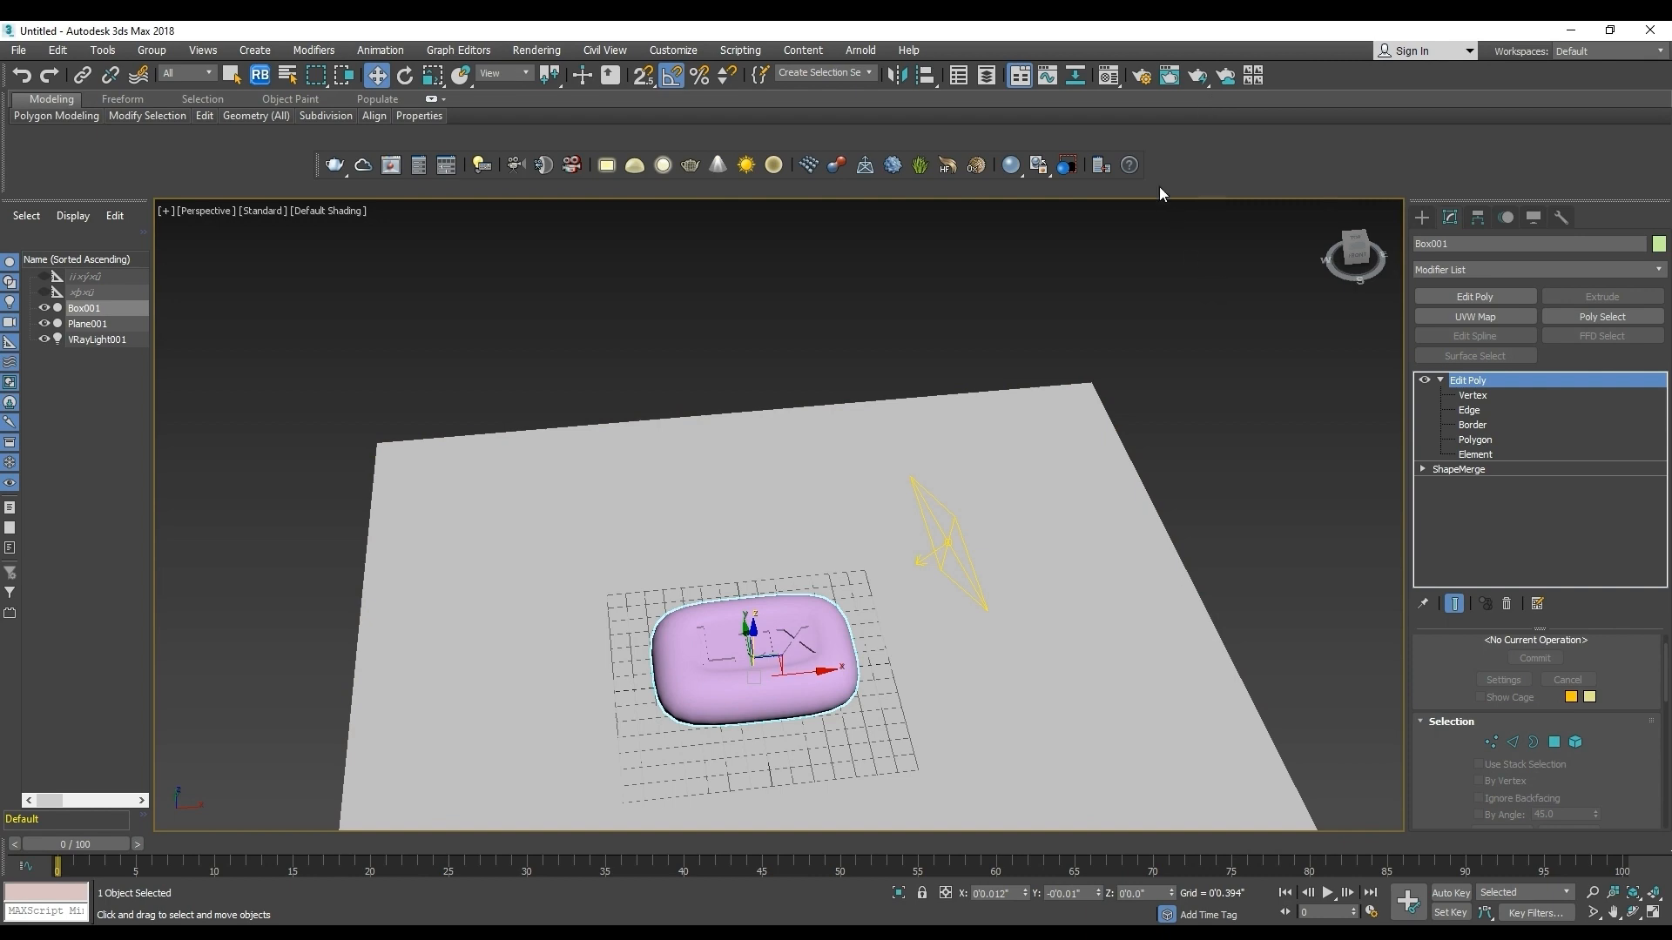
Change the production renderer from Scanline to V-Ray Next, update 3.2.
key(F10)
drag(291, 101, 1316, 173)
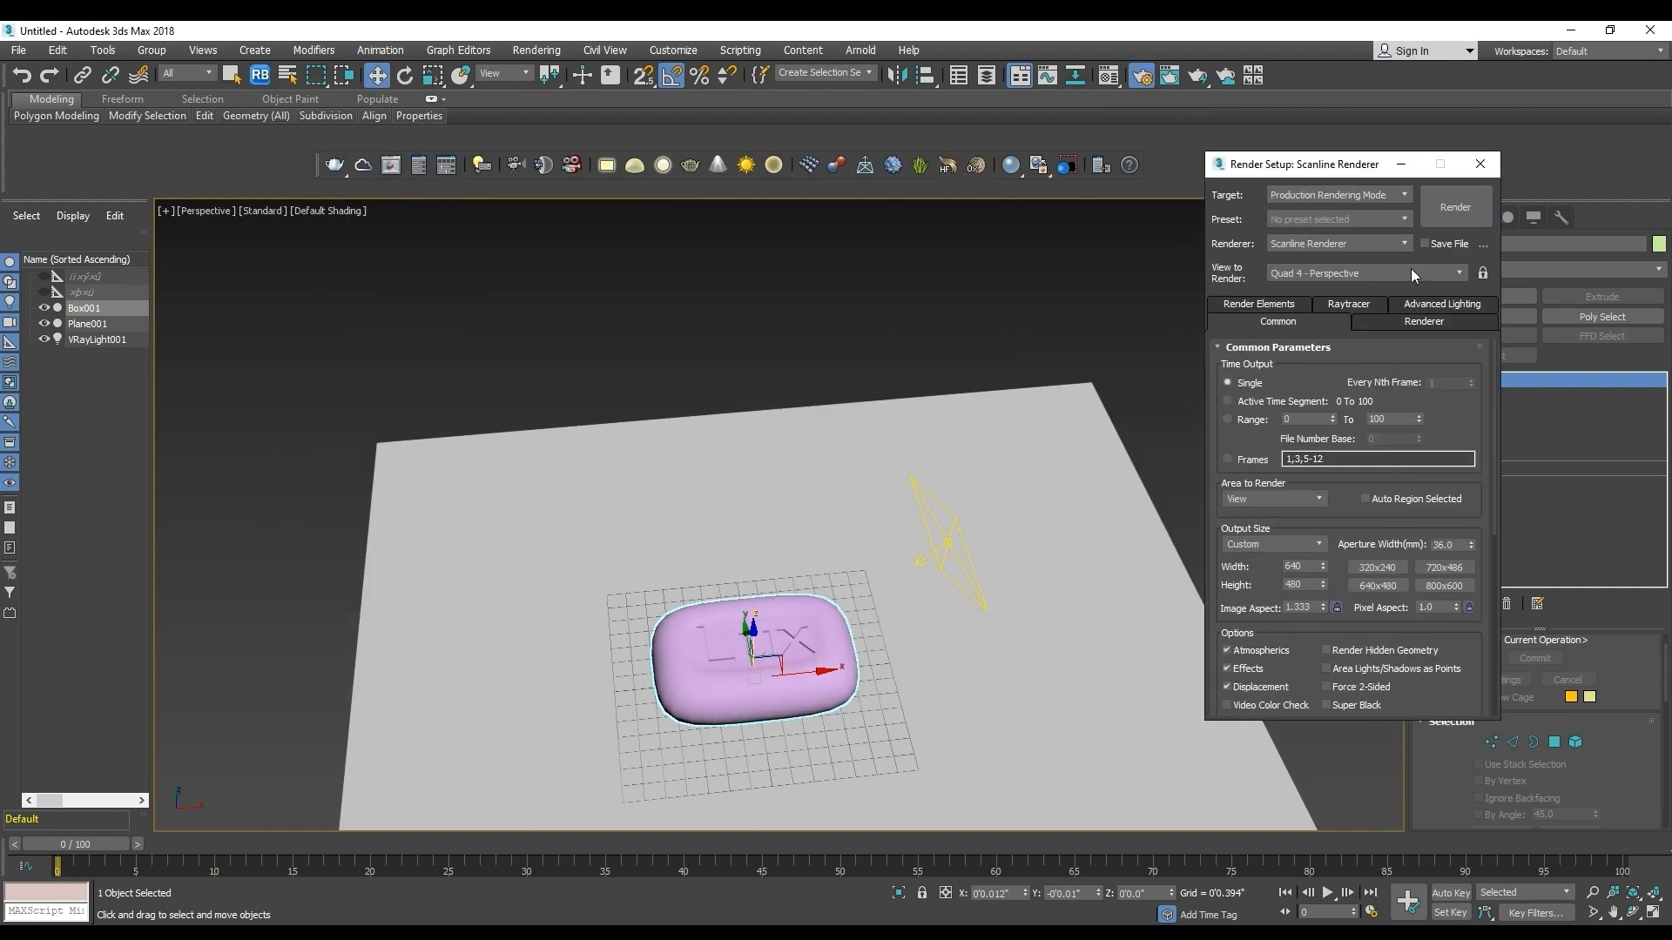
click(1338, 244)
click(1335, 323)
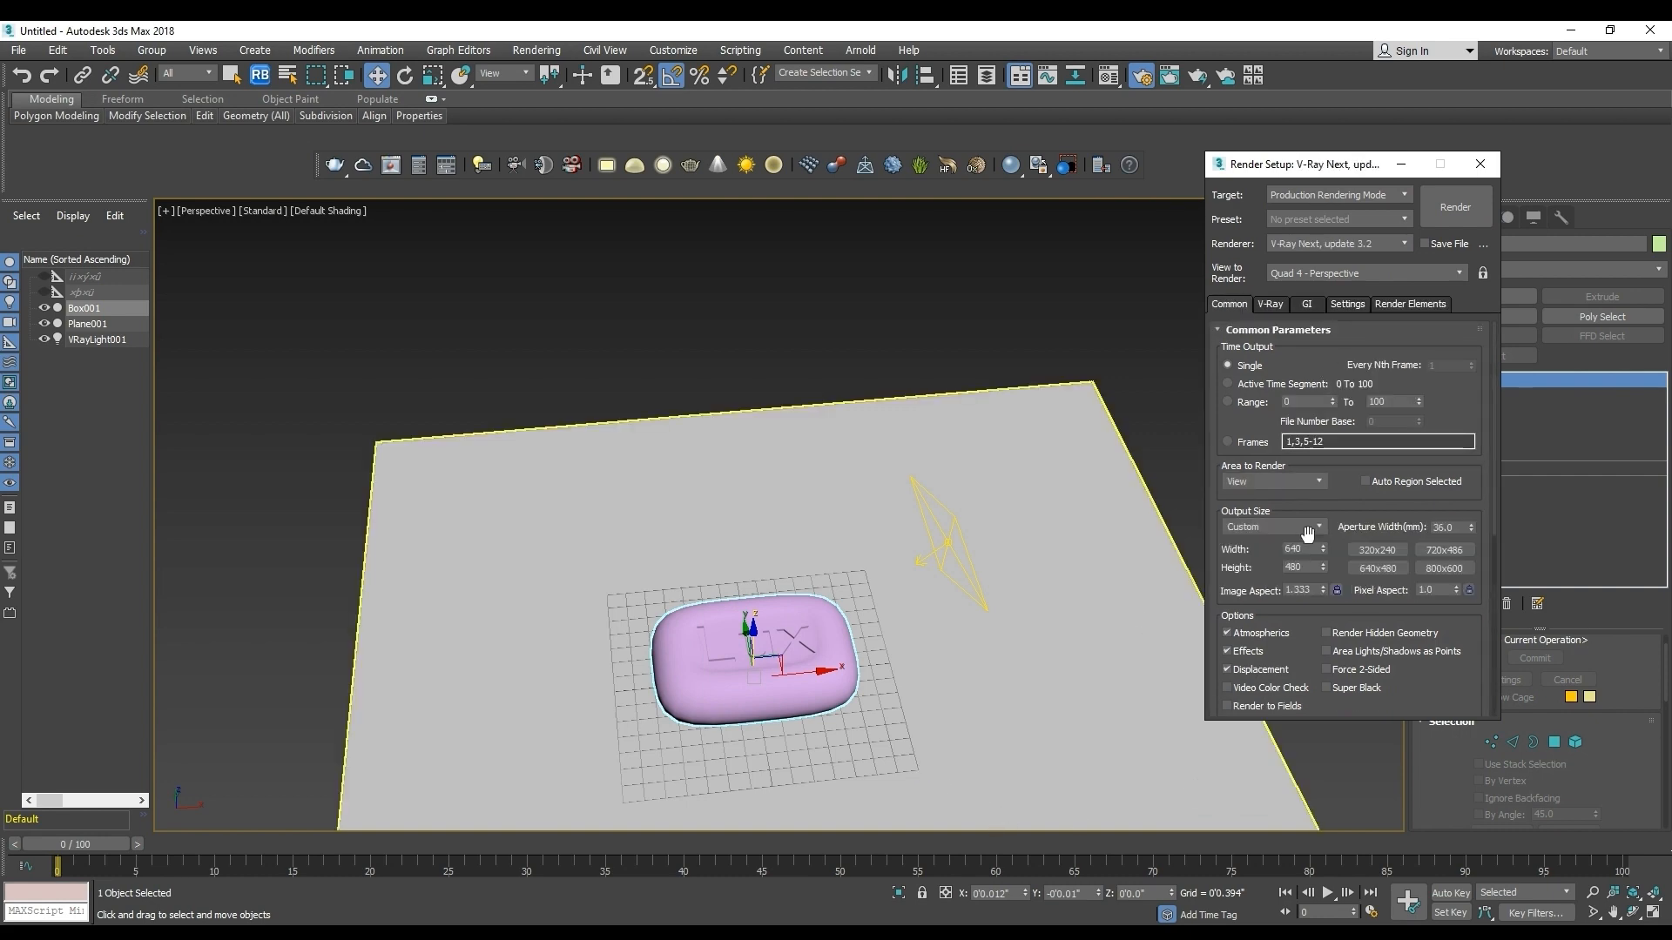
Render the perspective view of the Lux soap bar on the ground plane with V-Ray.
scroll(947, 742, up, 6)
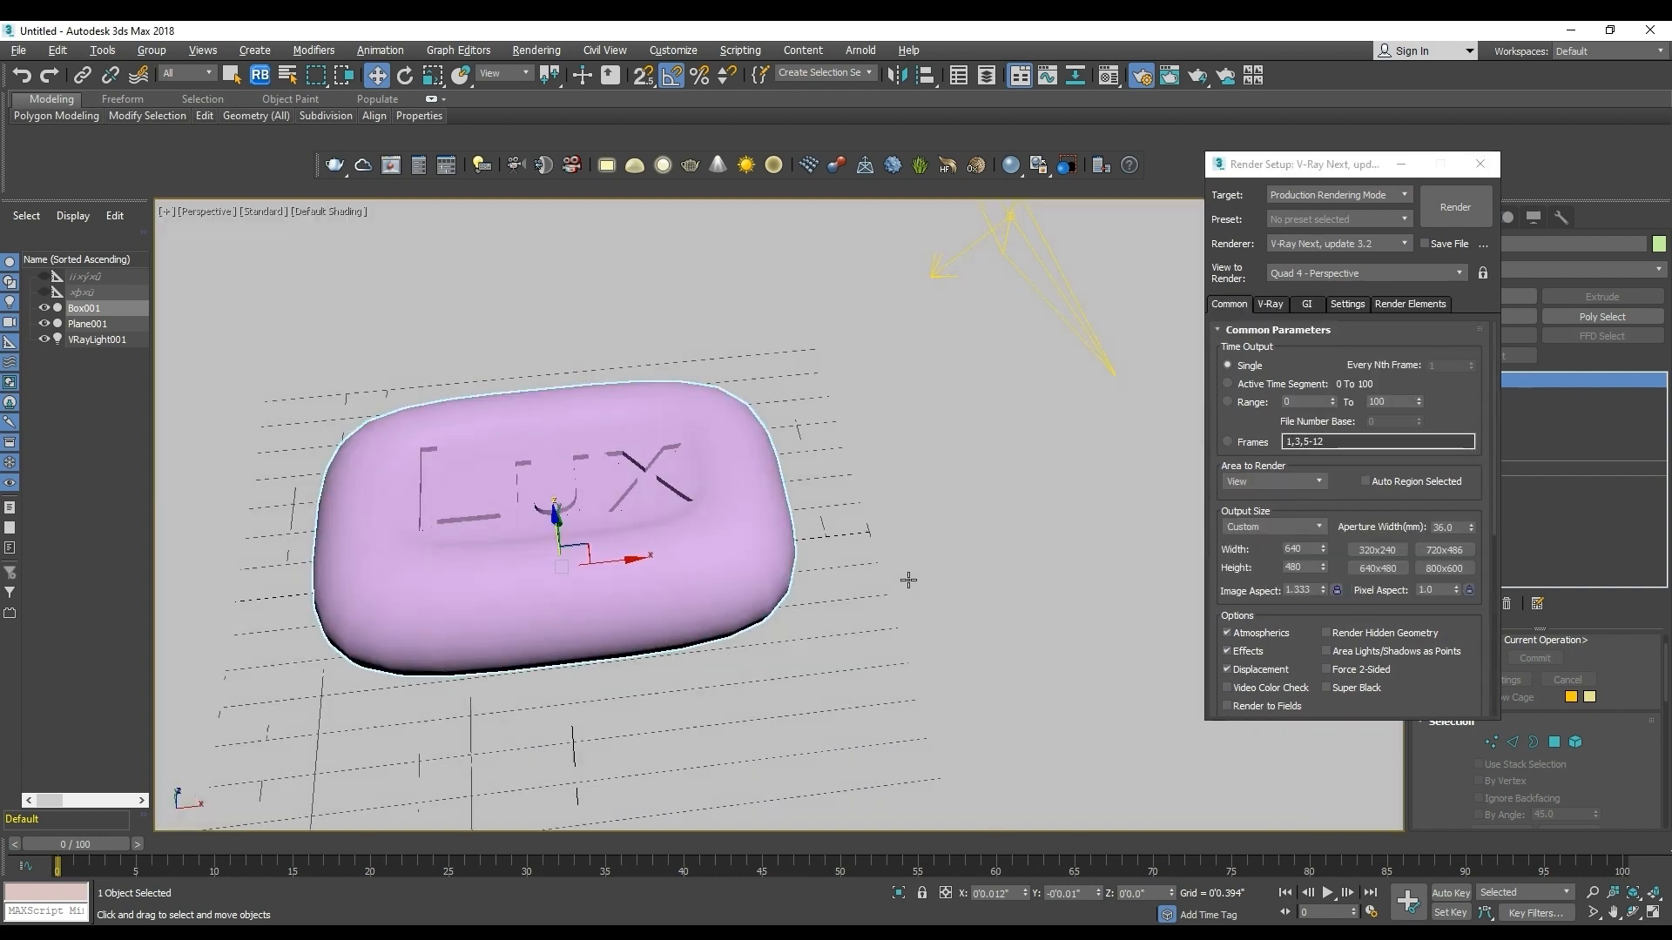
alt+middle_drag(1041, 620, 952, 655)
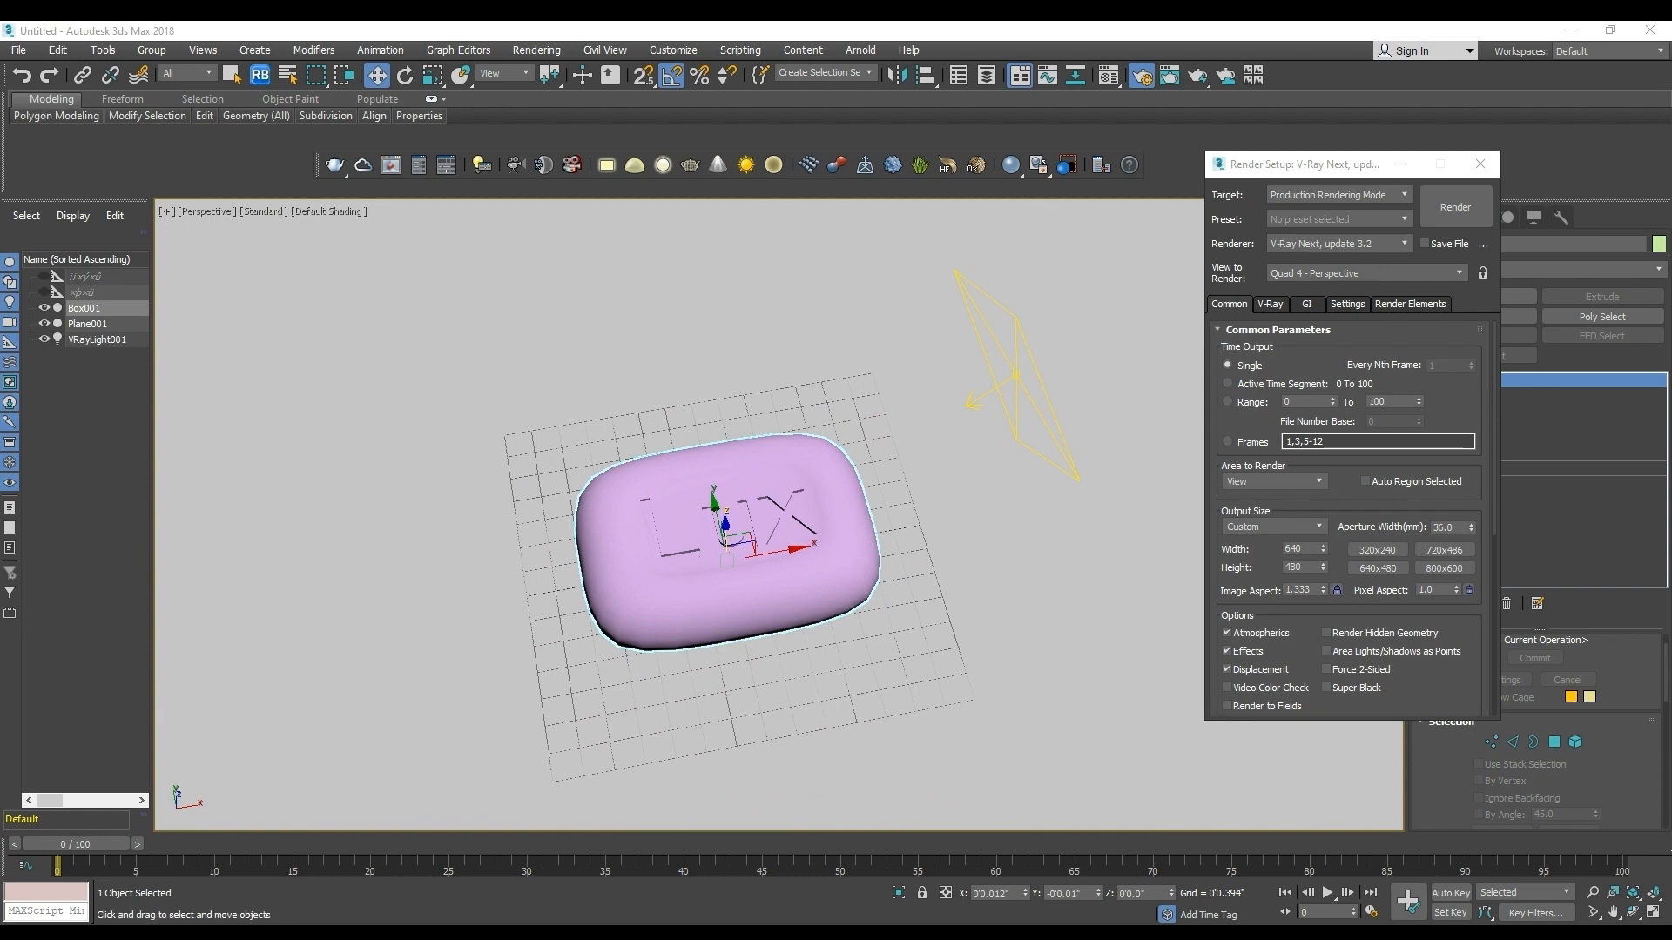
alt+middle_drag(955, 656, 974, 581)
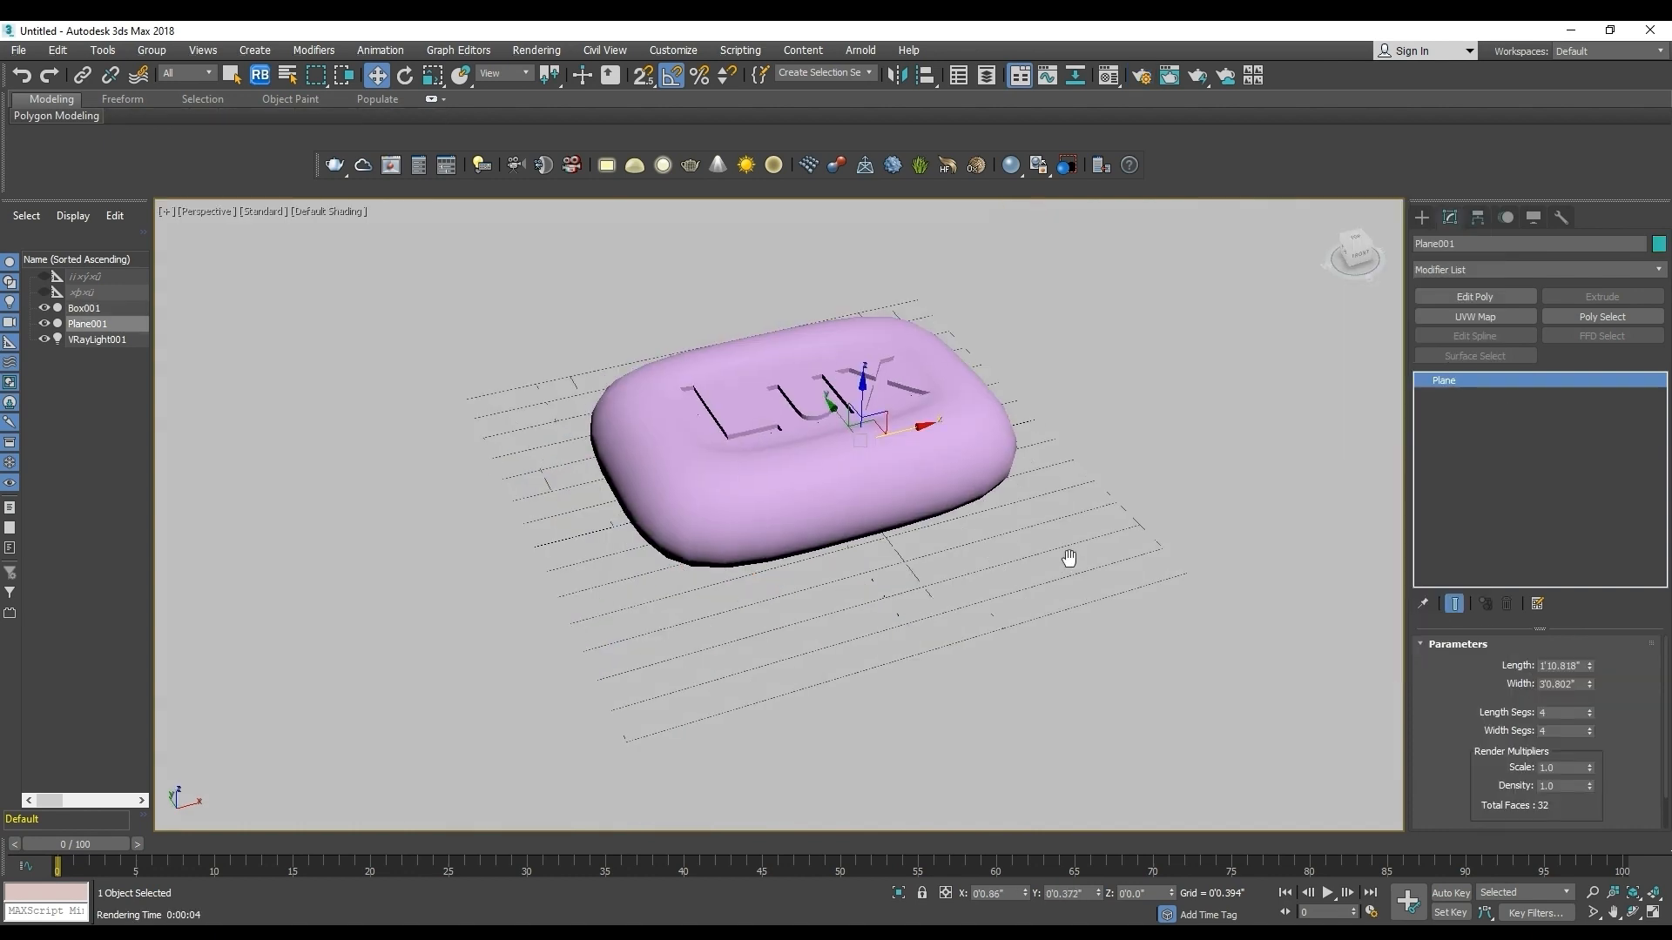
alt+middle_drag(1067, 560, 1010, 630)
click(1170, 76)
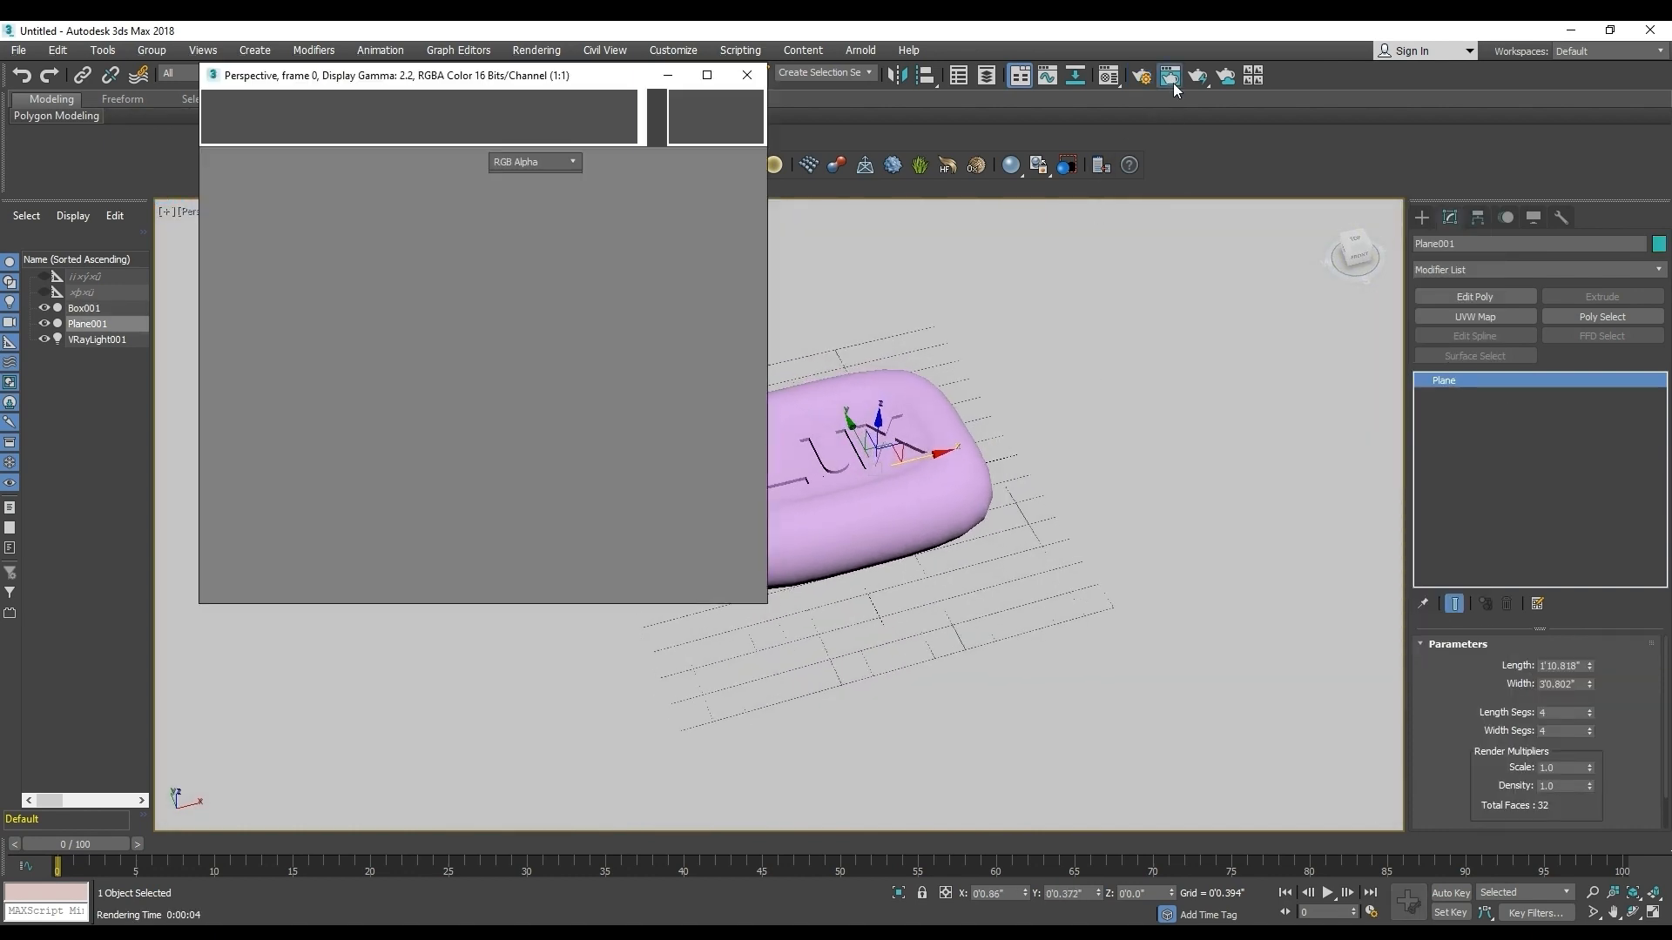
click(722, 106)
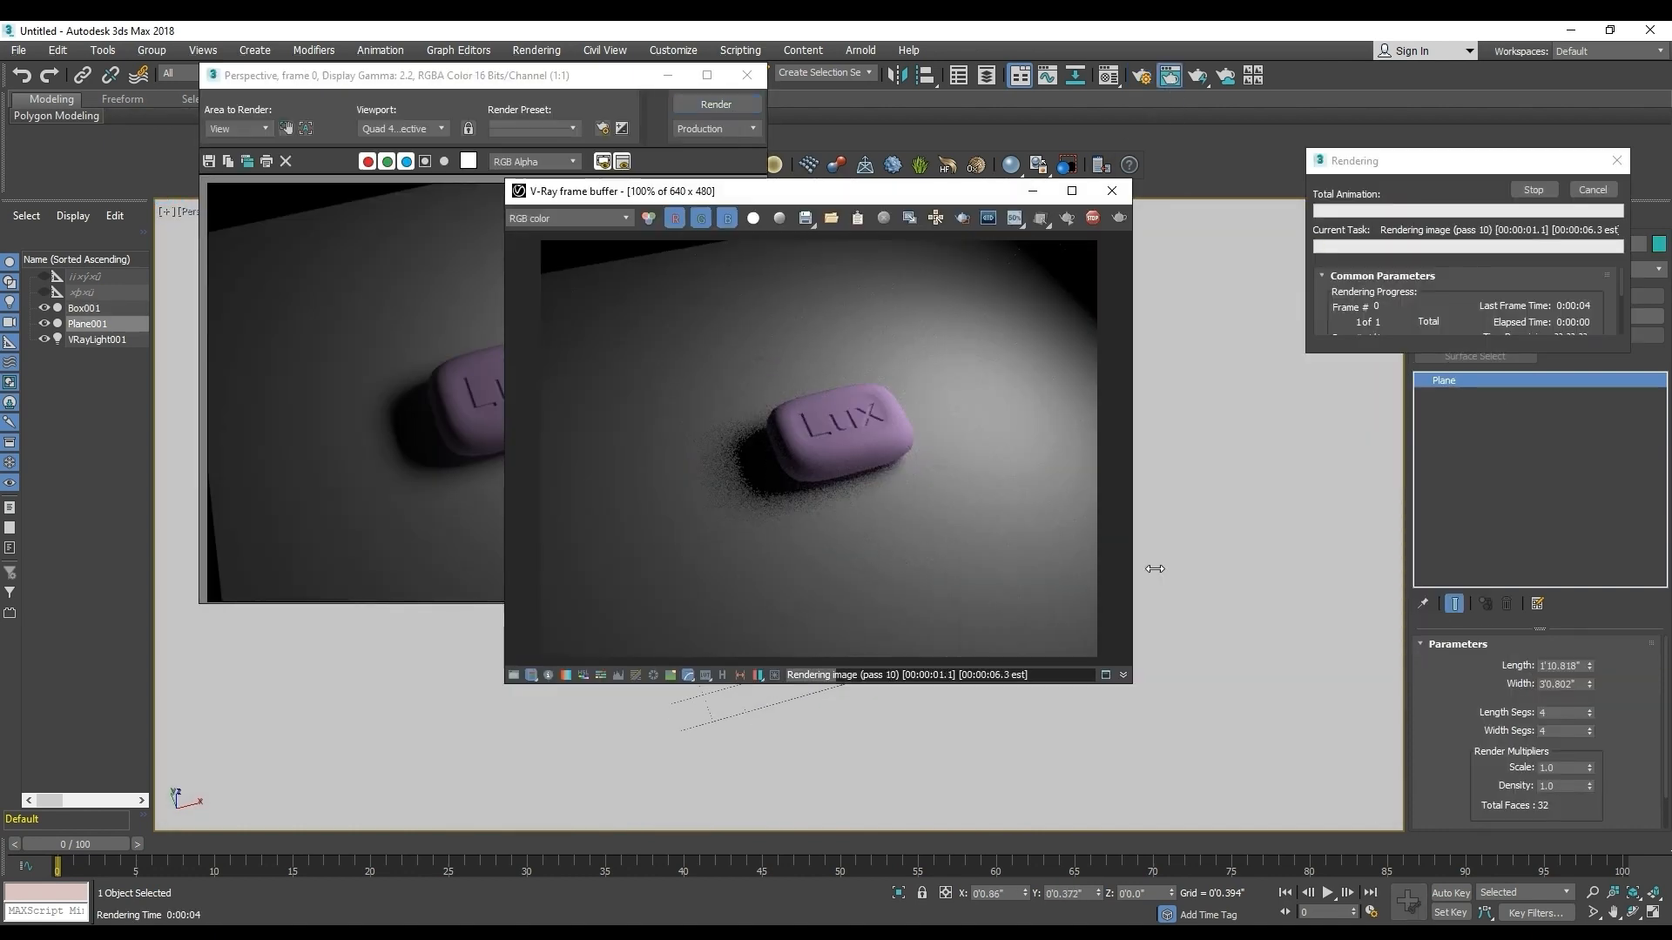